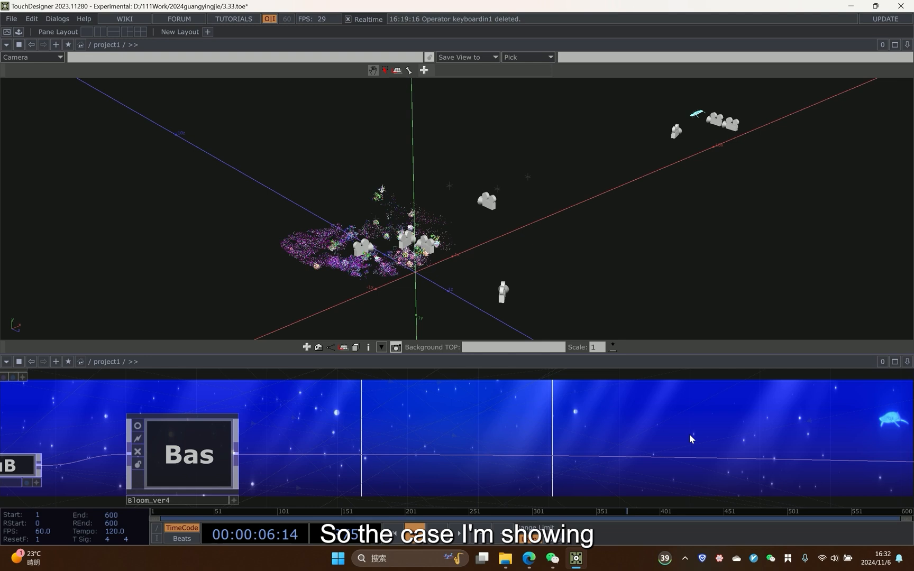
# Examine the camera arrangement around the reef in the 3D scene and the matching camera nodes in the network.
pyautogui.moveTo(610, 177)
pyautogui.mouseDown()
pyautogui.moveTo(604, 165)
pyautogui.moveTo(611, 165)
pyautogui.moveTo(597, 179)
pyautogui.mouseUp()
pyautogui.scroll(2, 570, 209)
pyautogui.moveTo(564, 200); pyautogui.dragTo(589, 194, button='right')
pyautogui.moveTo(591, 212); pyautogui.dragTo(593, 391)
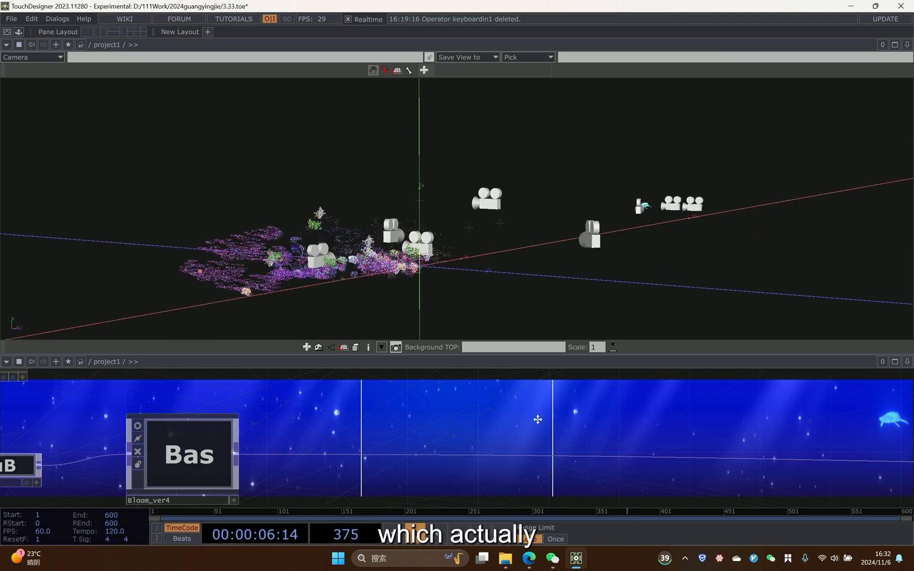
pyautogui.scroll(-4, 538, 419)
pyautogui.moveTo(487, 456); pyautogui.dragTo(514, 450)
pyautogui.moveTo(496, 389); pyautogui.dragTo(439, 460)
pyautogui.moveTo(498, 272); pyautogui.dragTo(538, 184)
pyautogui.moveTo(444, 259); pyautogui.dragTo(465, 236)
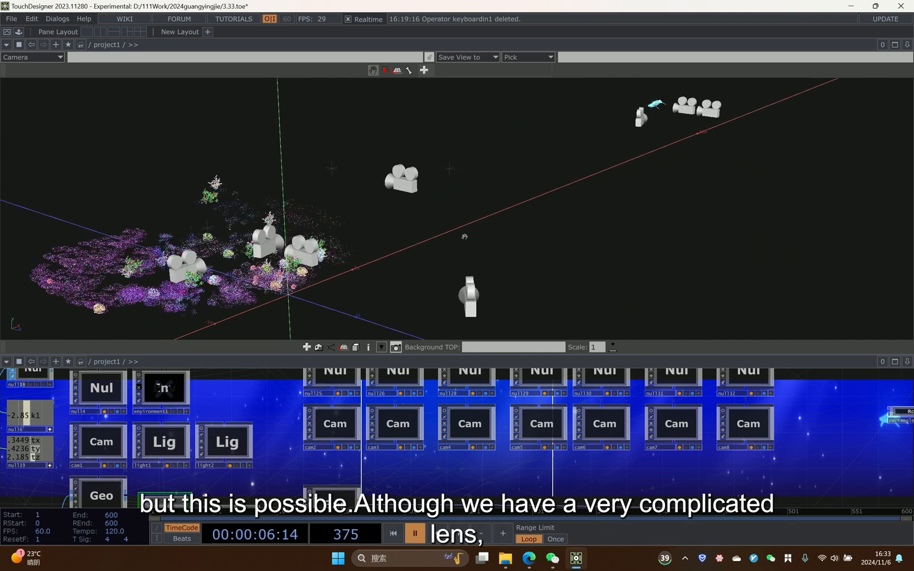
pyautogui.moveTo(402, 452); pyautogui.dragTo(359, 440)
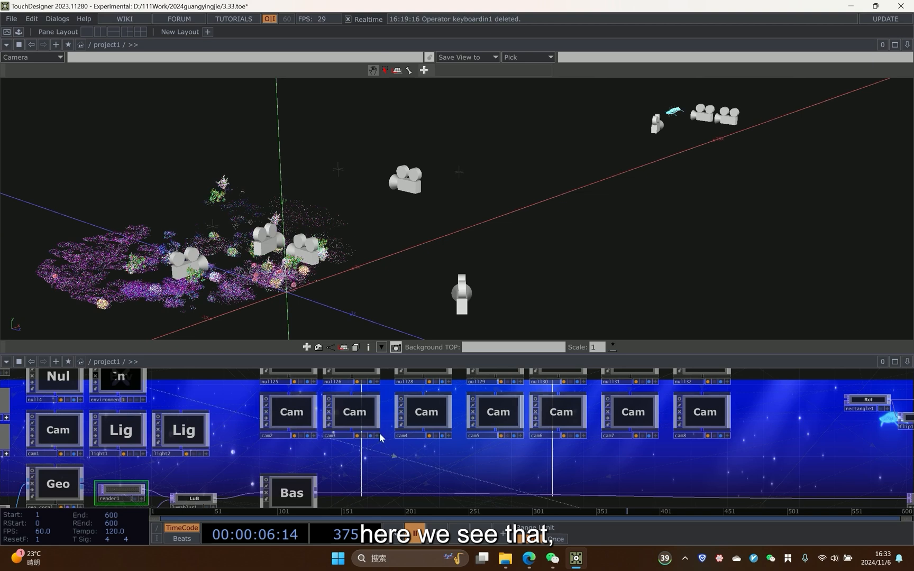
pyautogui.moveTo(409, 467); pyautogui.dragTo(389, 399)
pyautogui.scroll(4, 394, 404)
pyautogui.moveTo(463, 417); pyautogui.dragTo(402, 412)
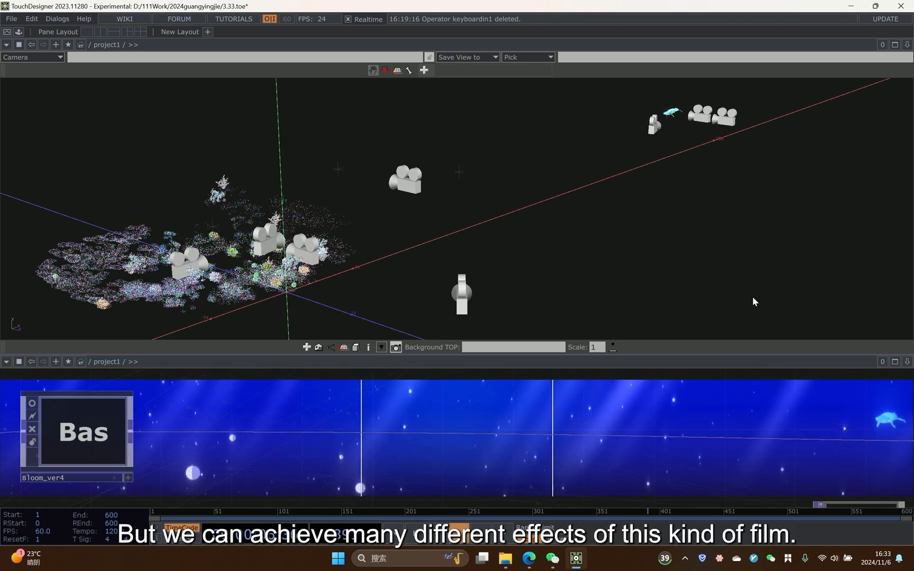
# Switch the camera of the render1 node to cam2 and view the whale close-up.
pyautogui.moveTo(511, 450); pyautogui.dragTo(510, 450)
pyautogui.scroll(4, 509, 447)
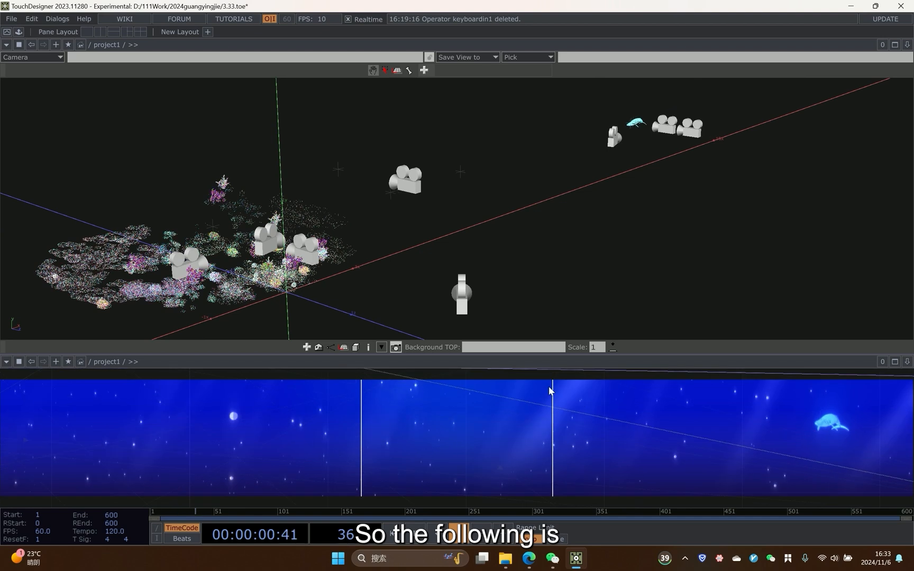
pyautogui.scroll(-4, 455, 441)
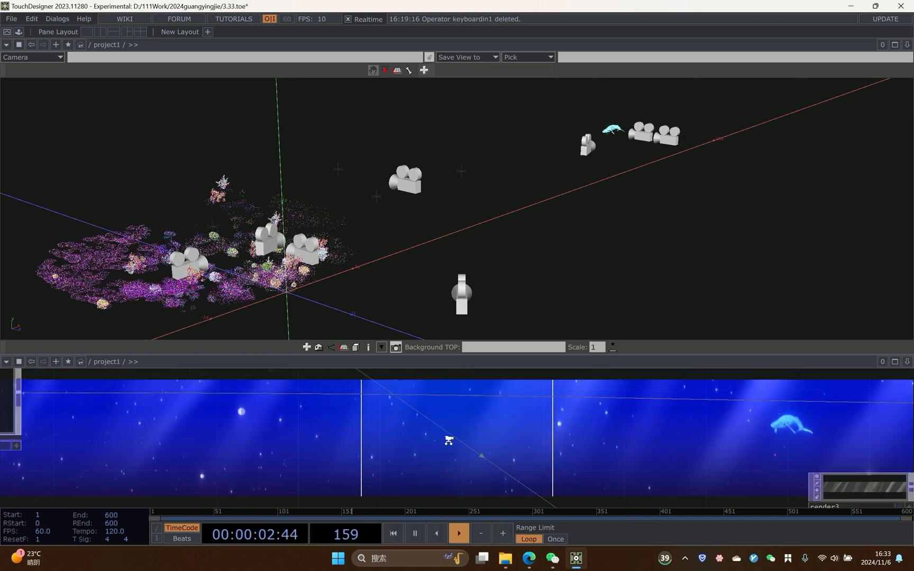
pyautogui.scroll(2, 137, 423)
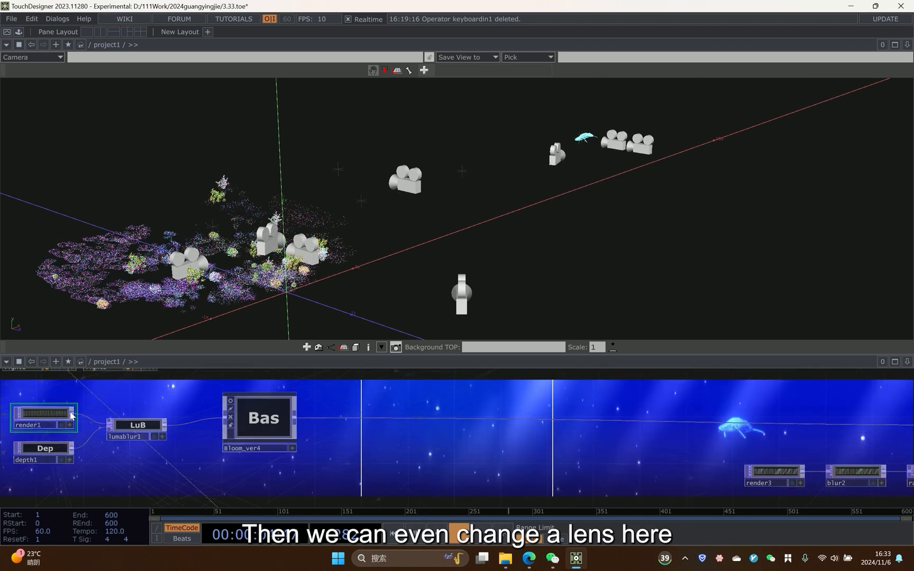
pyautogui.press('p')
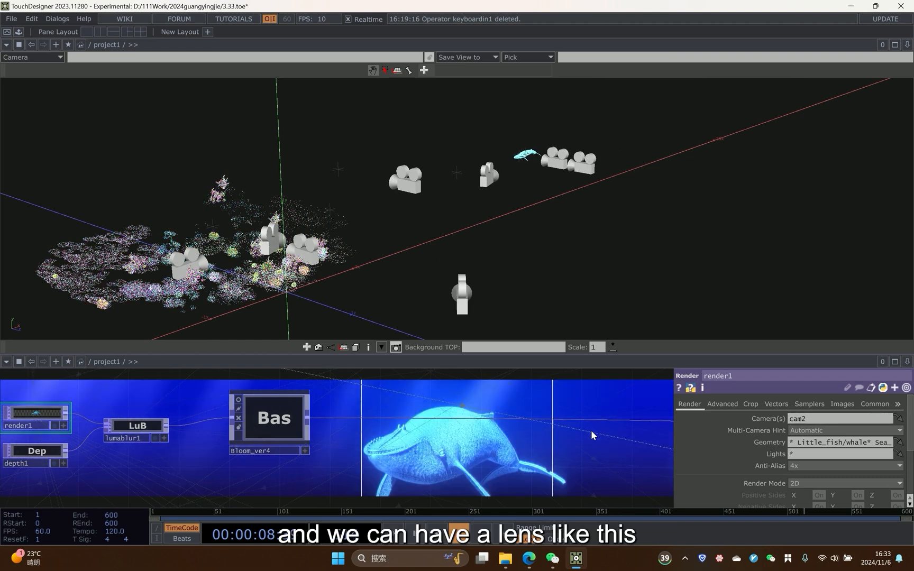
pyautogui.press('p')
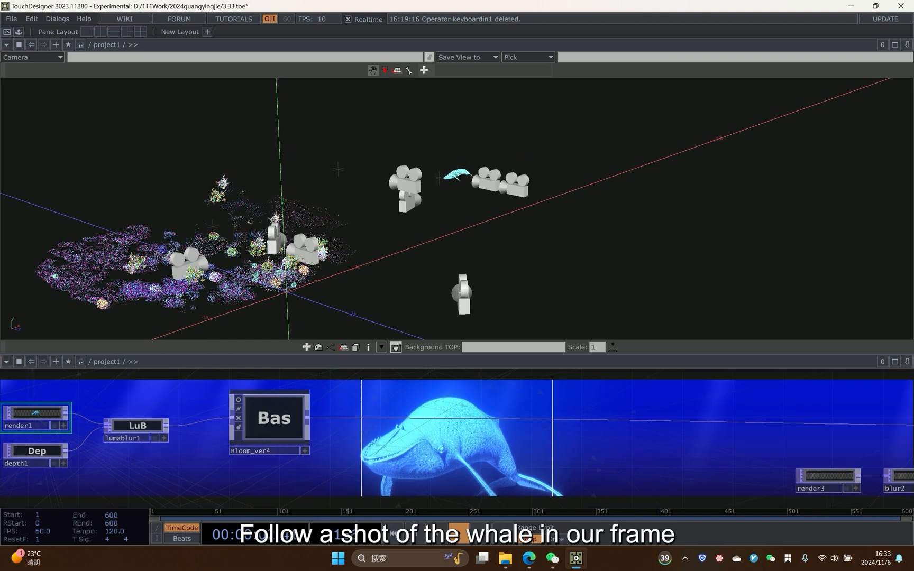
# Set the camera of the render1 node back to cam1 and view the wider whale shot.
pyautogui.press('p')
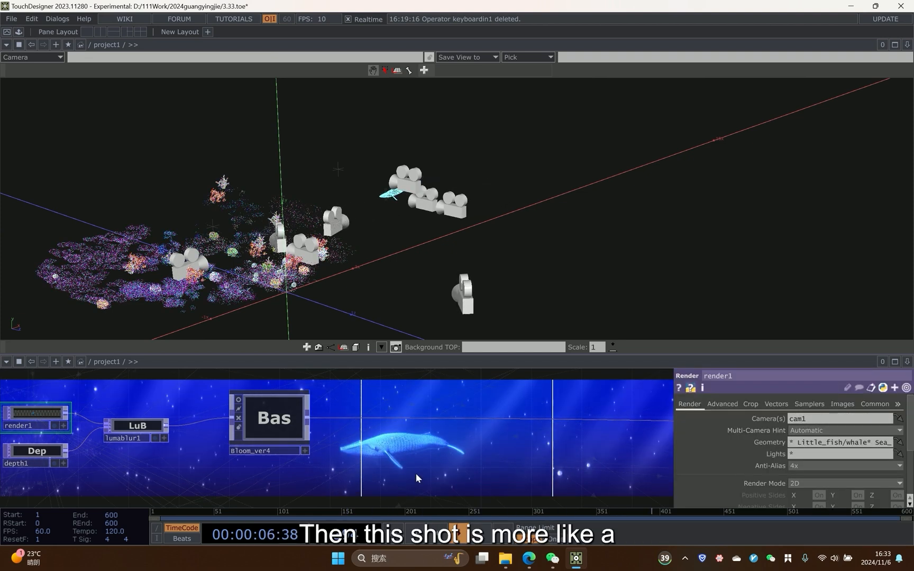
pyautogui.moveTo(435, 427); pyautogui.dragTo(370, 420)
pyautogui.scroll(4, 451, 427)
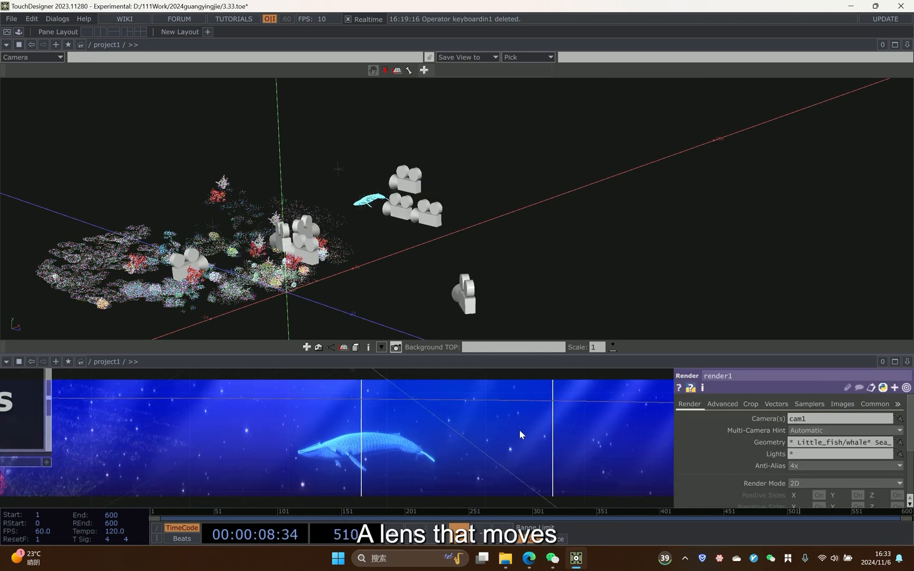
pyautogui.press('p')
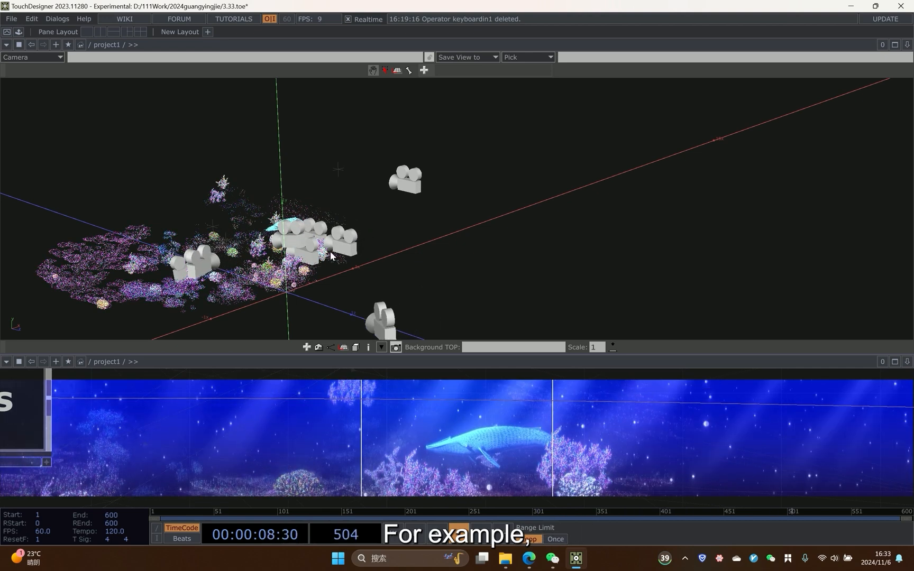
# Select the cam1 node, followed by the cam2 node, to locate each camera in the 3D scene.
pyautogui.scroll(-5, 247, 432)
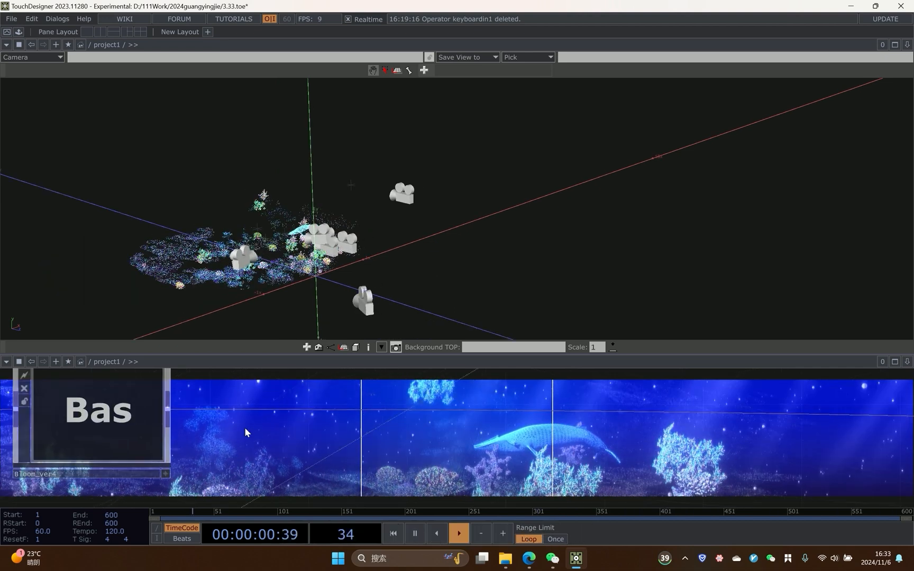
pyautogui.scroll(3, 389, 424)
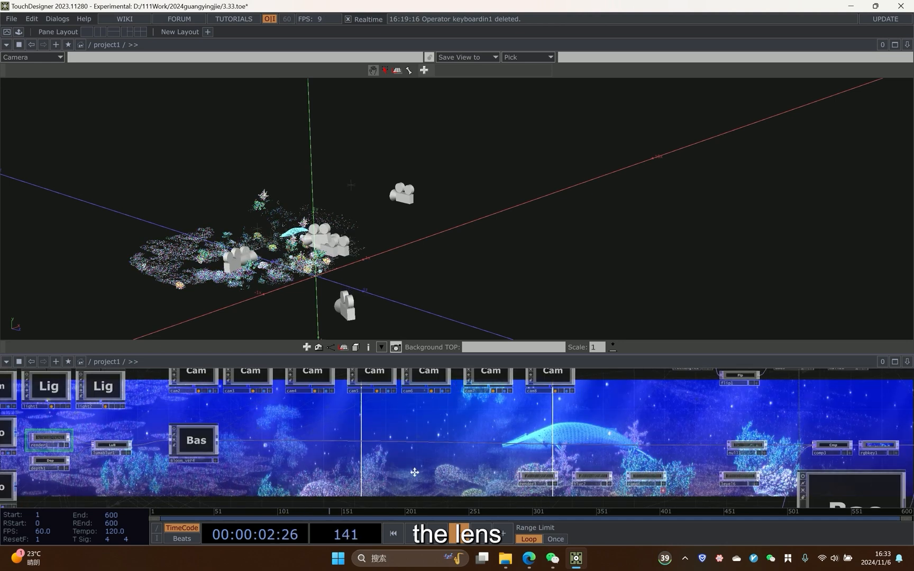
pyautogui.scroll(2, 134, 436)
pyautogui.moveTo(74, 406); pyautogui.dragTo(79, 411)
pyautogui.click(32, 433)
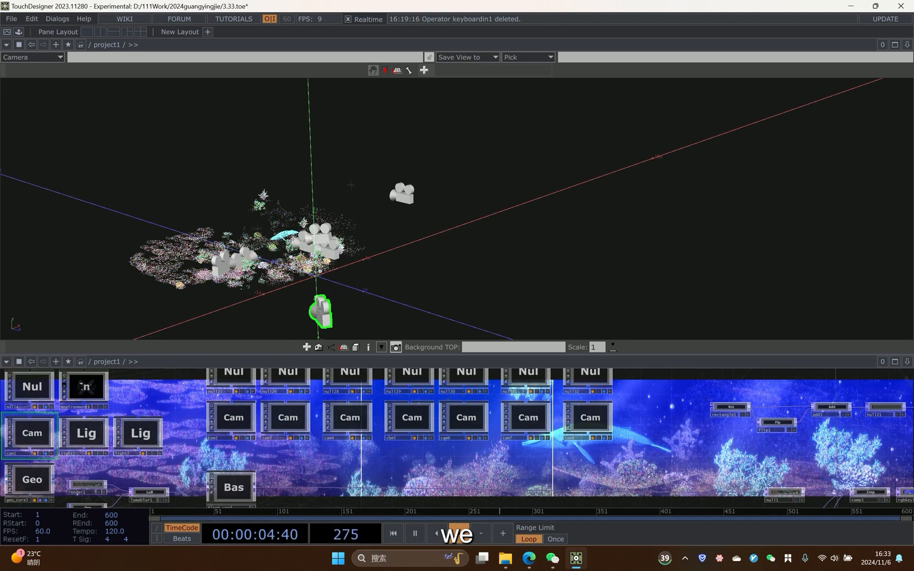
pyautogui.click(233, 417)
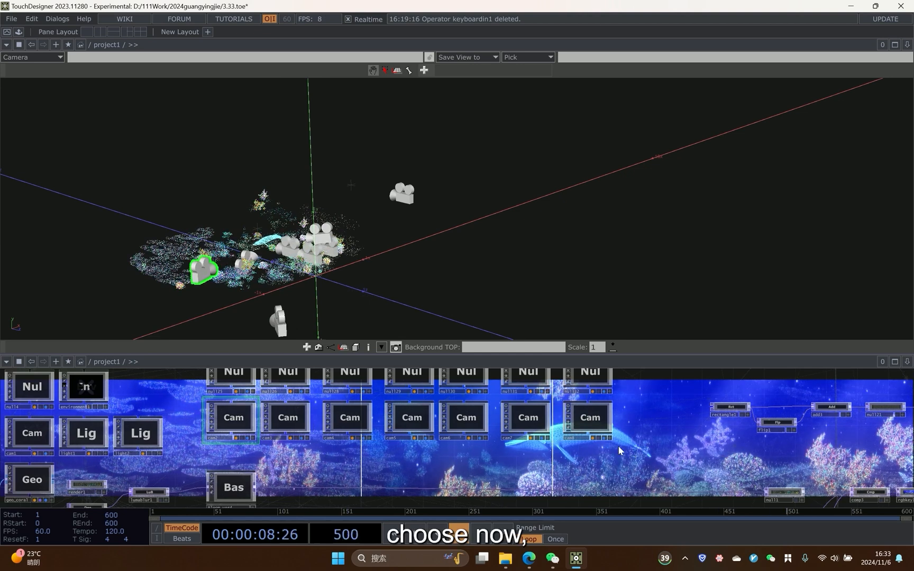
# Examine how the rendered whale shot and the cameras in the 3D scene move during playback.
pyautogui.moveTo(456, 476); pyautogui.dragTo(448, 429)
pyautogui.moveTo(449, 468); pyautogui.dragTo(509, 432)
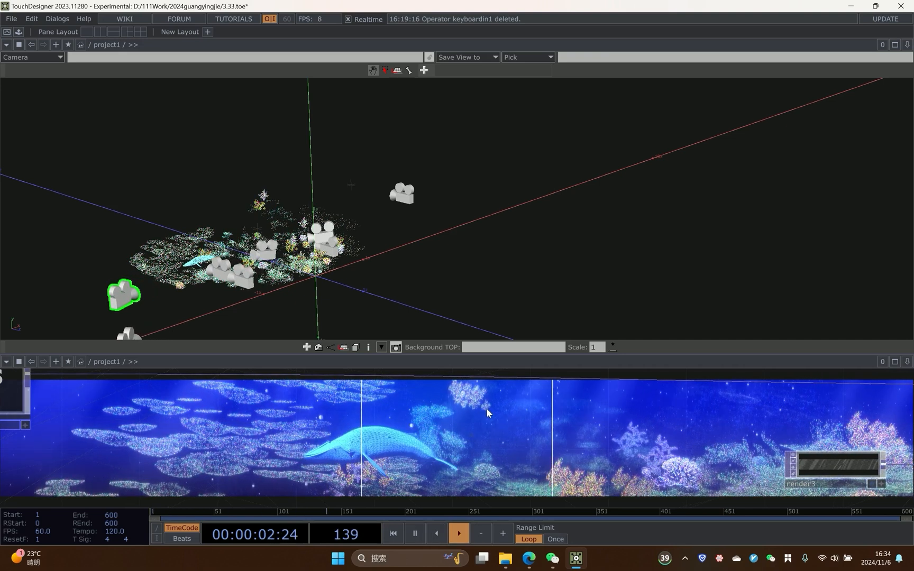
pyautogui.scroll(3, 384, 413)
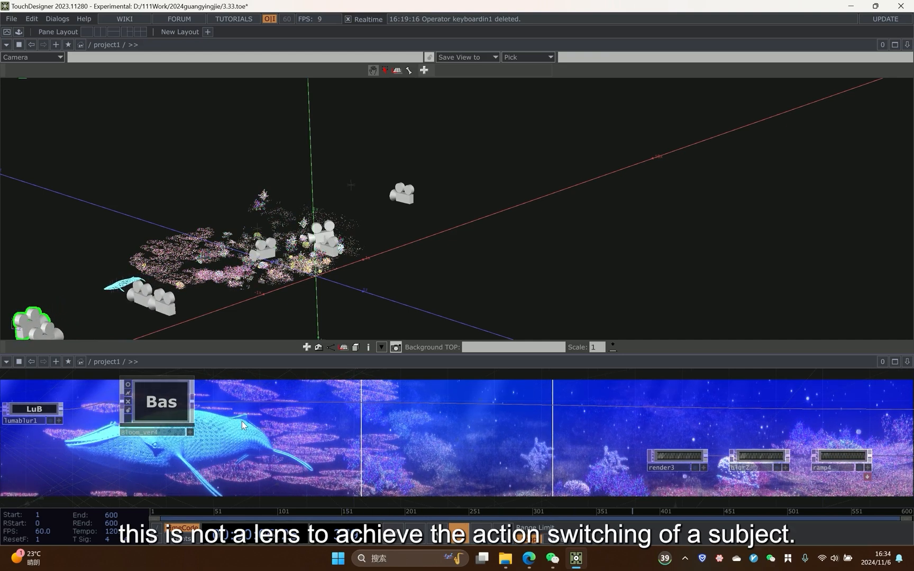
pyautogui.moveTo(256, 419); pyautogui.dragTo(256, 419)
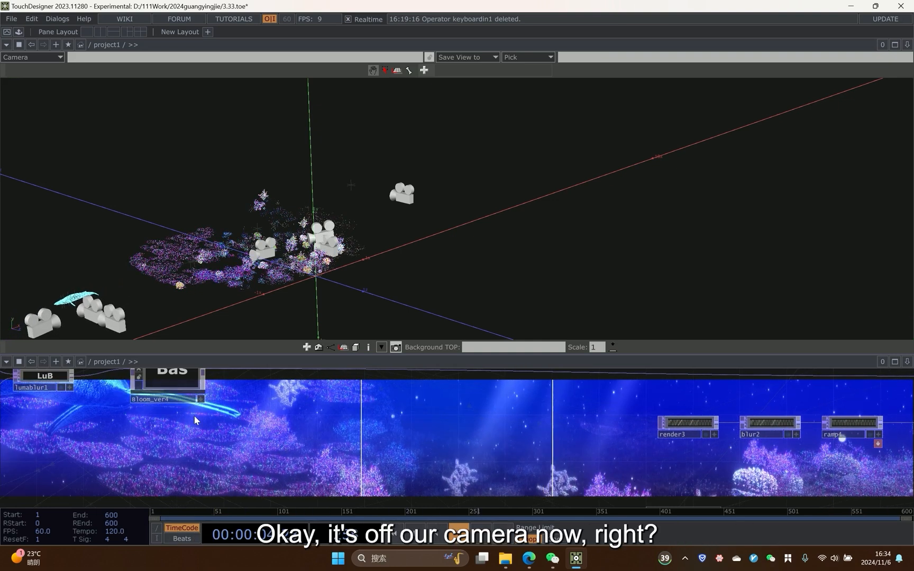
pyautogui.scroll(3, 260, 413)
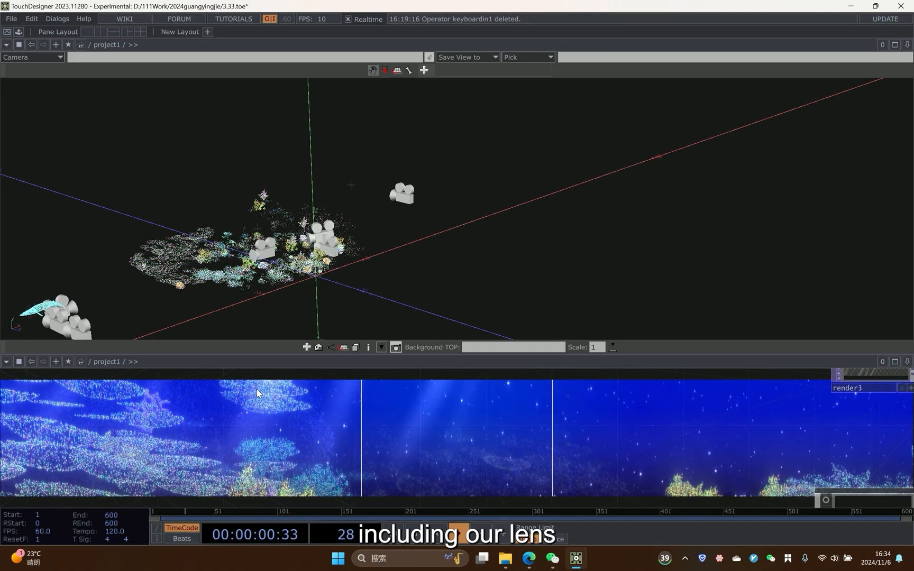
pyautogui.moveTo(32, 336); pyautogui.dragTo(128, 319, button='right')
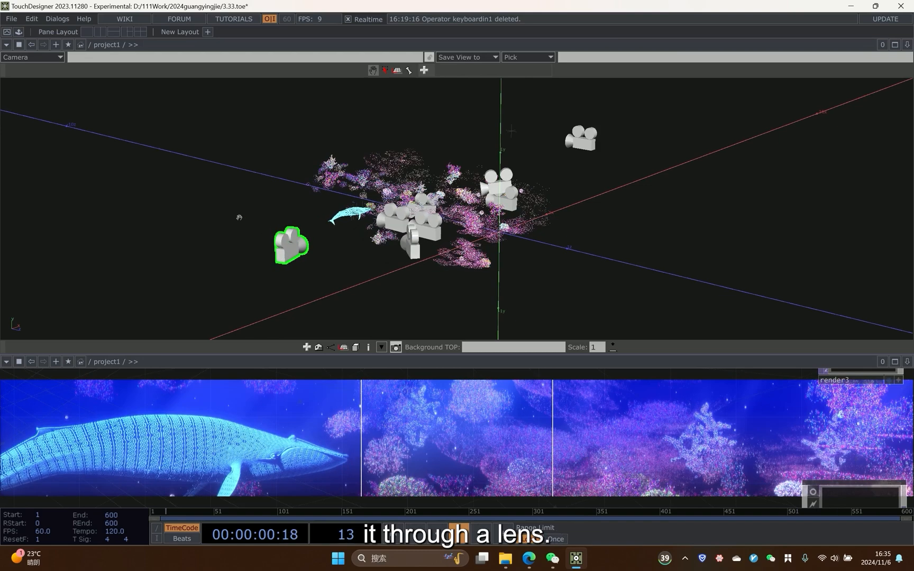
# Select the cam1 node to locate it in the 3D scene and compare its position with the rendered shot.
pyautogui.moveTo(517, 251); pyautogui.dragTo(324, 423)
pyautogui.scroll(-4, 264, 406)
pyautogui.scroll(-2, 324, 422)
pyautogui.moveTo(159, 372); pyautogui.dragTo(167, 422)
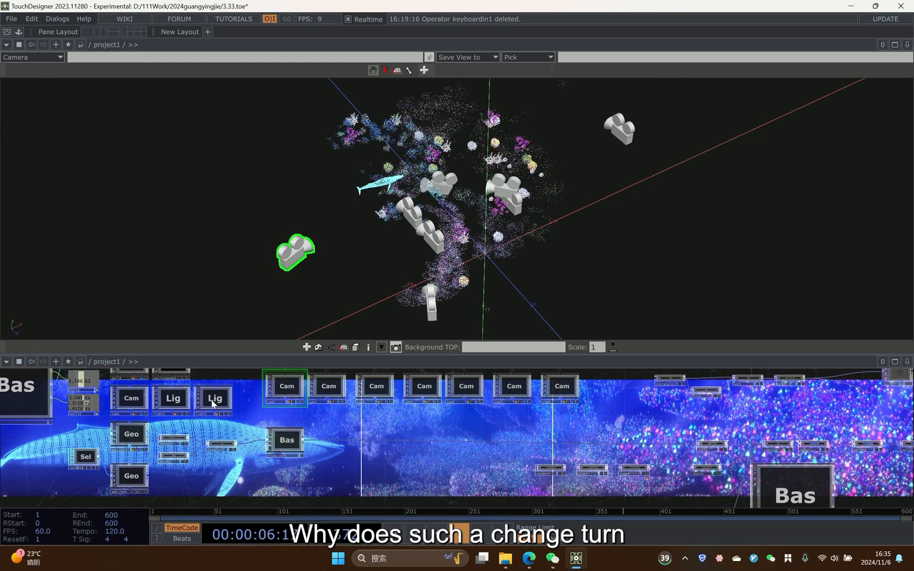
pyautogui.click(132, 398)
pyautogui.scroll(3, 430, 455)
pyautogui.moveTo(430, 449); pyautogui.dragTo(425, 360)
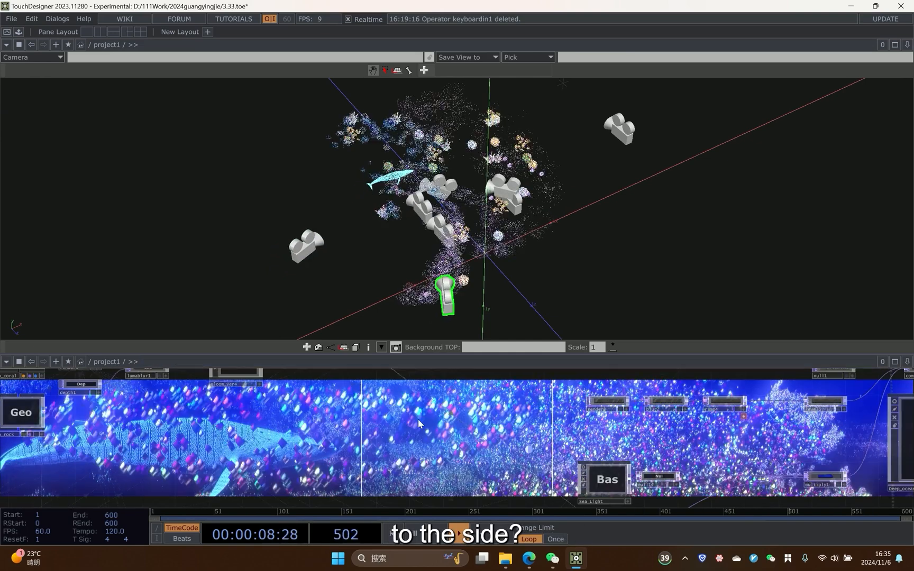
pyautogui.moveTo(437, 420); pyautogui.dragTo(437, 409)
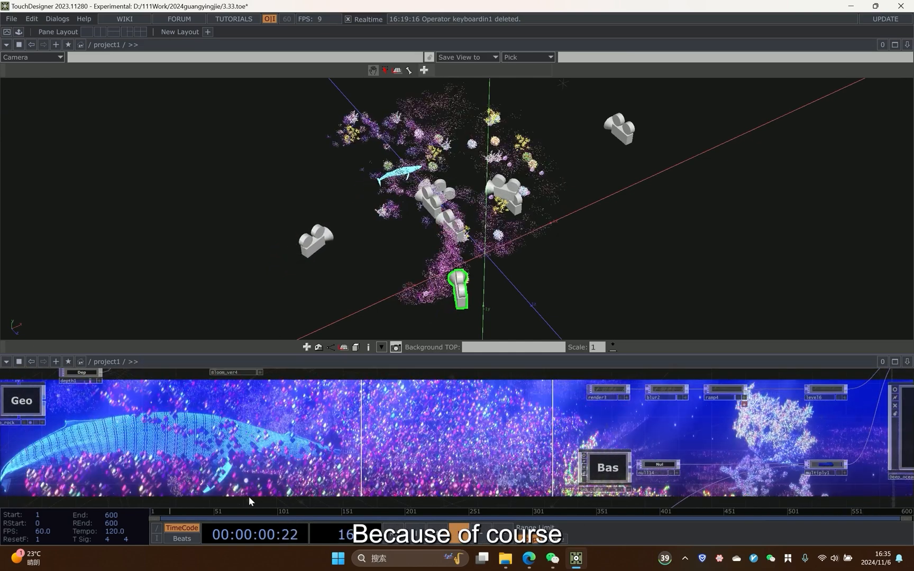
pyautogui.scroll(2, 249, 410)
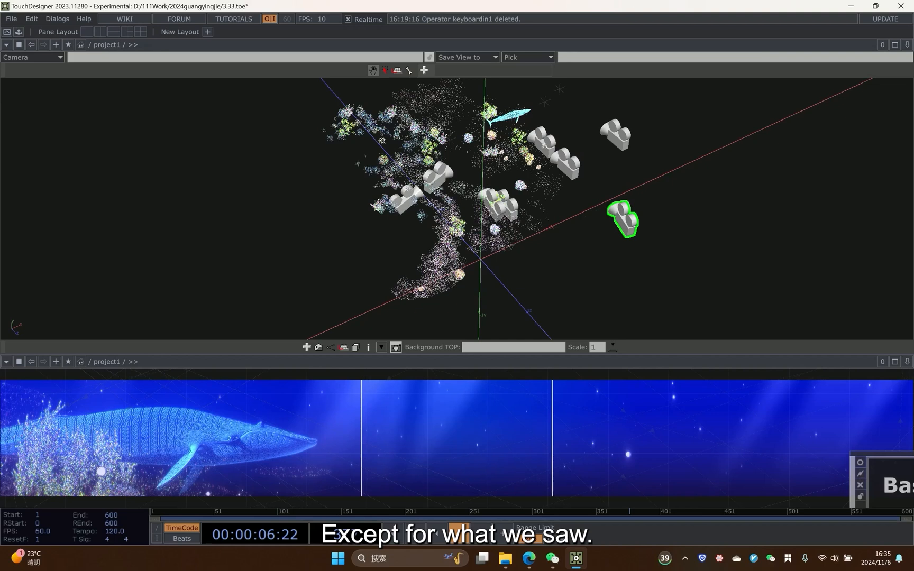
# Show the parameters of the cam1 node to inspect its translate expressions.
pyautogui.moveTo(523, 444); pyautogui.dragTo(717, 451)
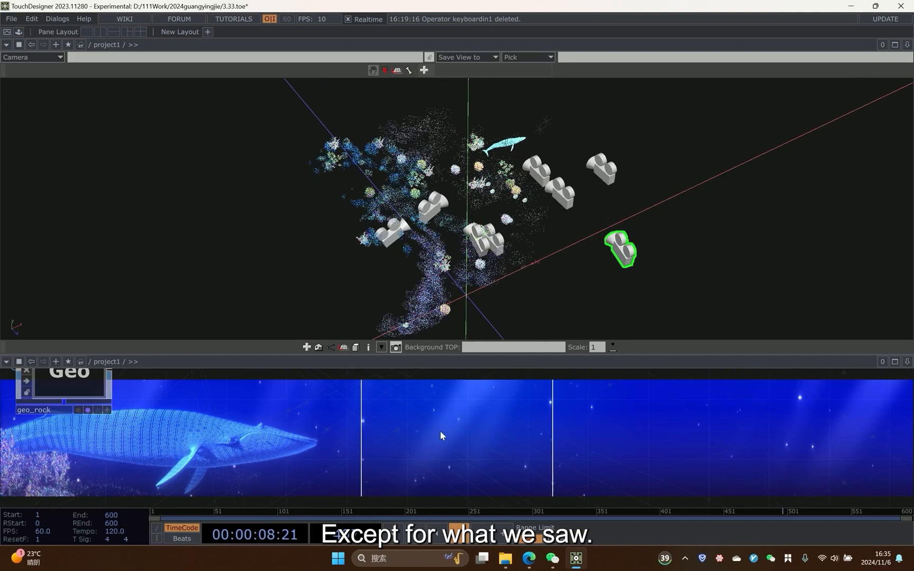
pyautogui.scroll(-4, 440, 430)
pyautogui.moveTo(377, 376); pyautogui.dragTo(331, 467)
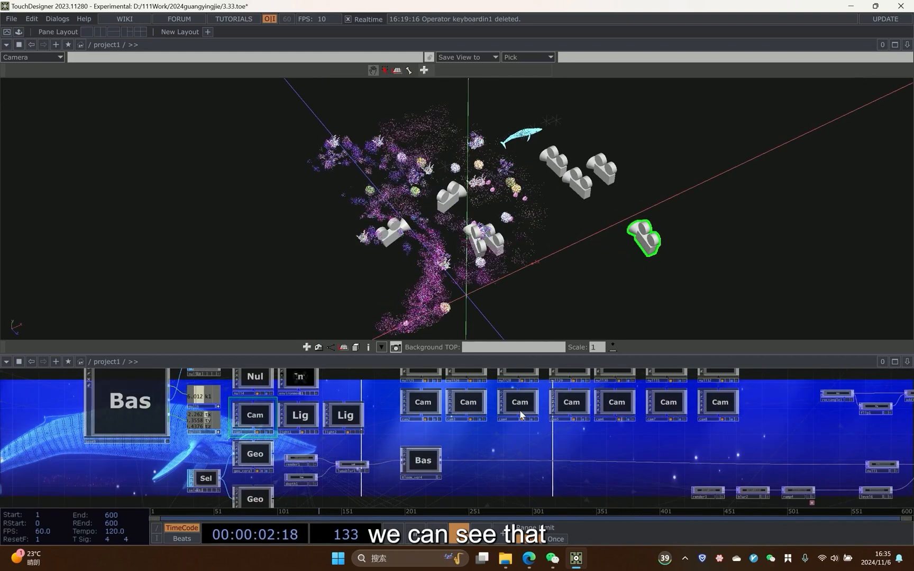
pyautogui.press('p')
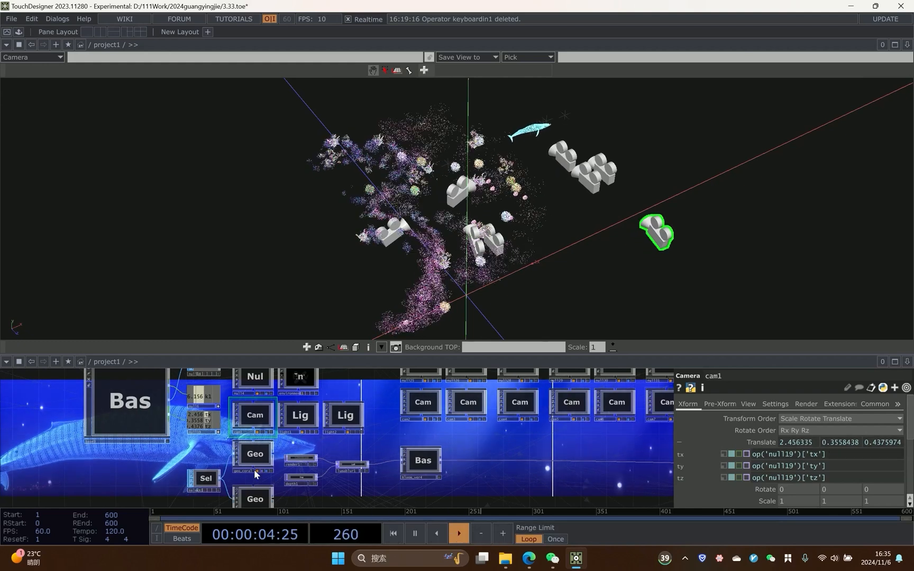
# Enter the base9 component and enlarge the network pane to show its contents.
pyautogui.moveTo(133, 446); pyautogui.dragTo(132, 507)
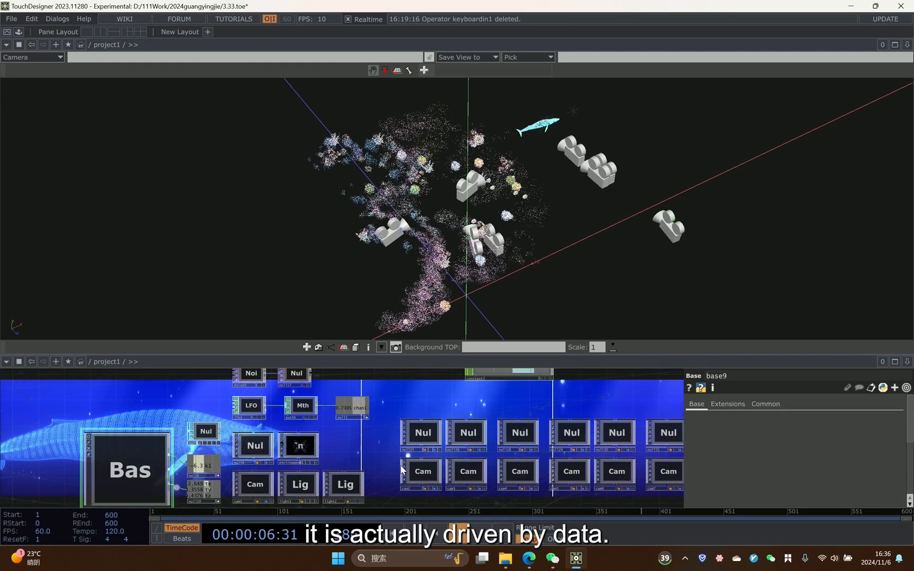
pyautogui.press('i')
pyautogui.moveTo(475, 299); pyautogui.dragTo(474, 192)
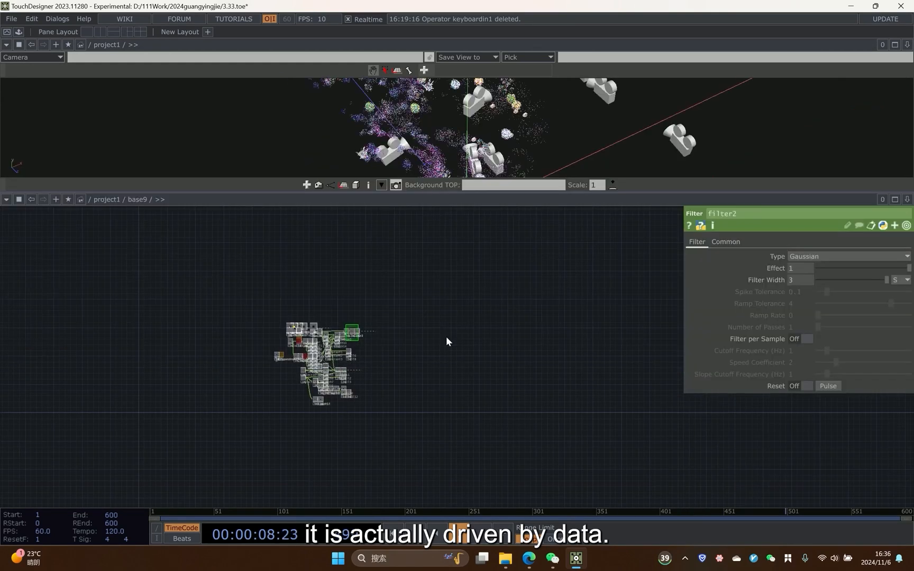
# Examine the node network inside base9 that drives the camera data, and return to the project1 level.
pyautogui.scroll(8, 345, 360)
pyautogui.moveTo(388, 394); pyautogui.dragTo(499, 413)
pyautogui.scroll(-4, 499, 413)
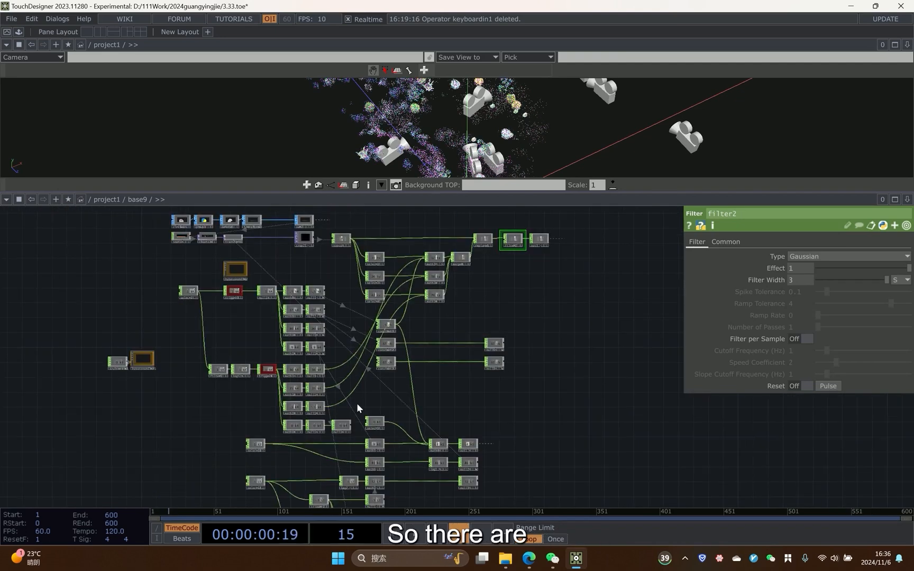
pyautogui.scroll(-6, 459, 310)
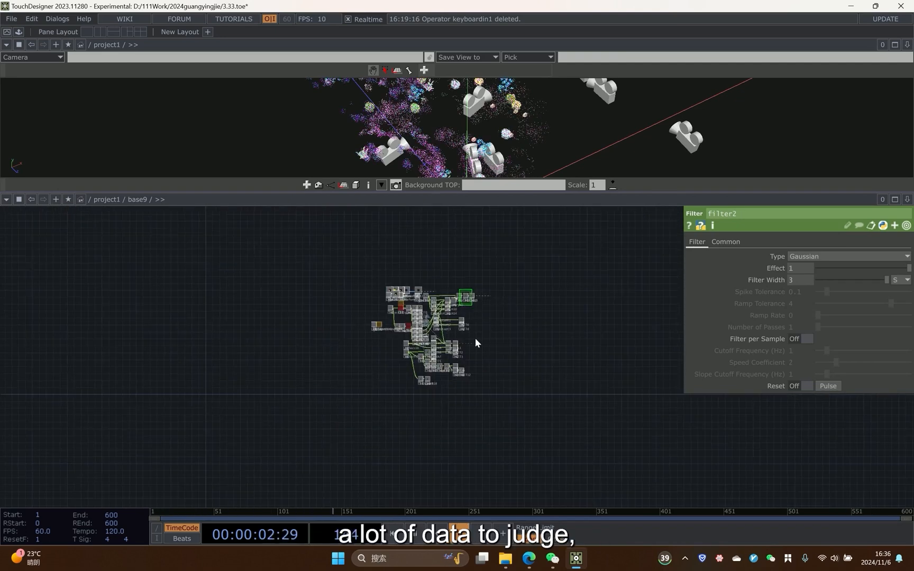
pyautogui.scroll(-3, 475, 343)
pyautogui.moveTo(328, 300); pyautogui.dragTo(186, 360)
pyautogui.scroll(-5, 186, 360)
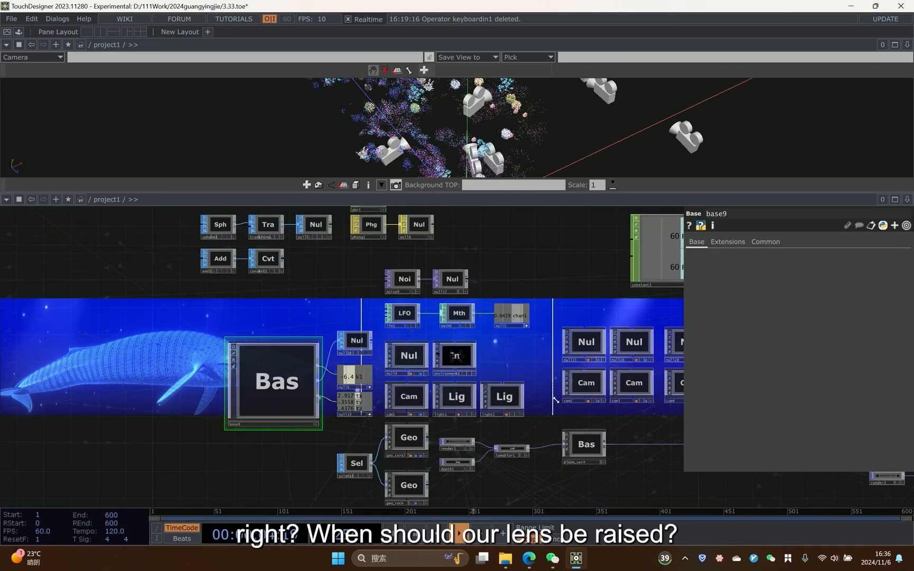
pyautogui.scroll(6, 573, 431)
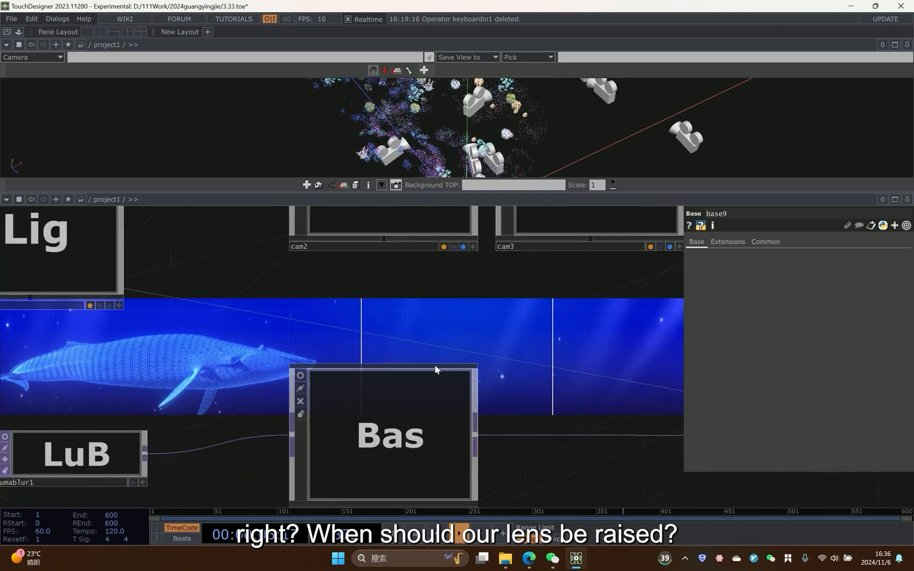
pyautogui.scroll(-5, 434, 364)
pyautogui.scroll(5, 499, 443)
pyautogui.moveTo(522, 415); pyautogui.dragTo(465, 325)
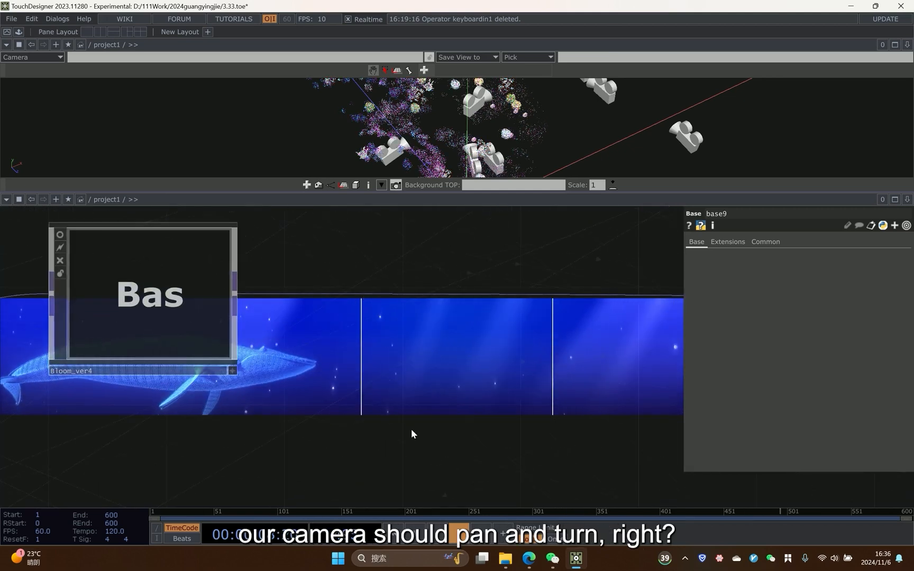
pyautogui.moveTo(361, 310); pyautogui.dragTo(300, 247)
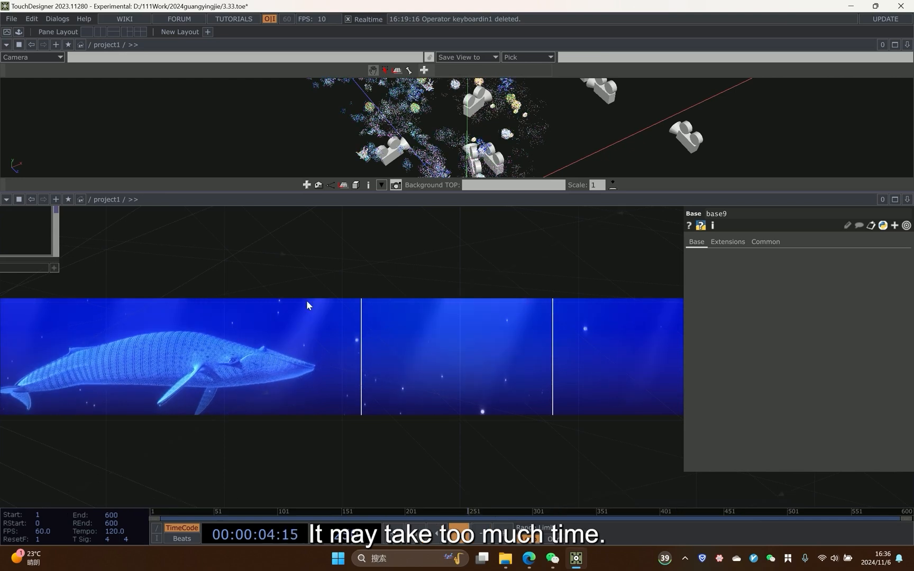
pyautogui.scroll(-10, 495, 319)
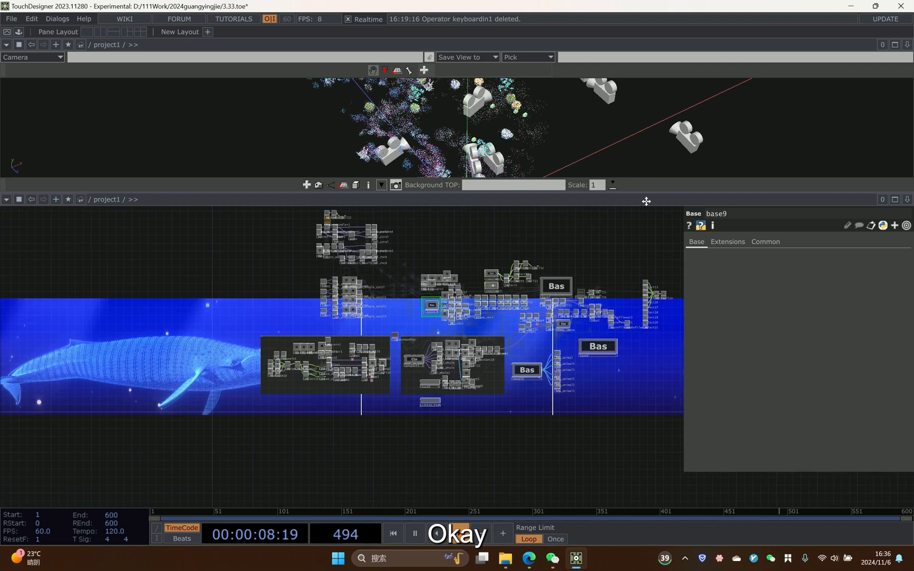
pyautogui.moveTo(646, 201); pyautogui.dragTo(564, 223)
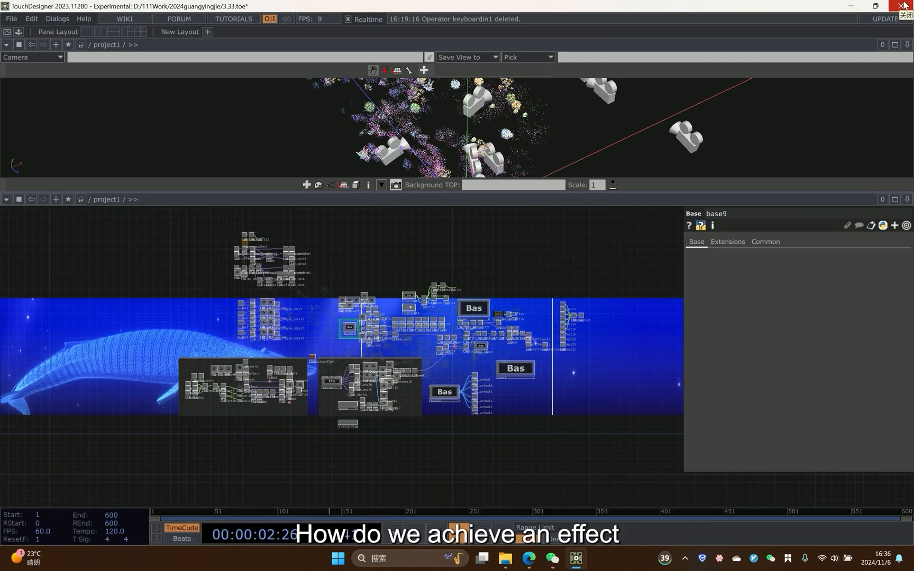
pyautogui.scroll(10, 462, 291)
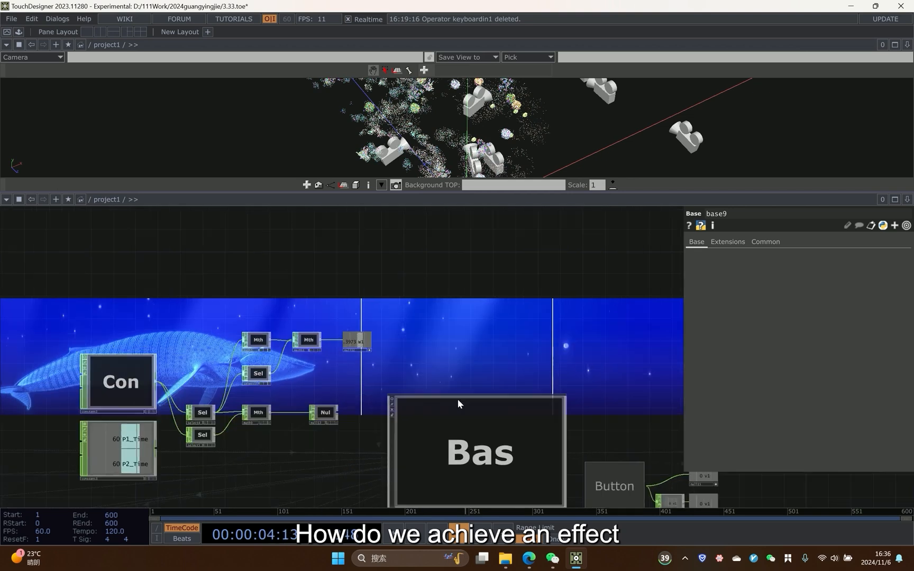
pyautogui.moveTo(455, 276); pyautogui.dragTo(381, 324)
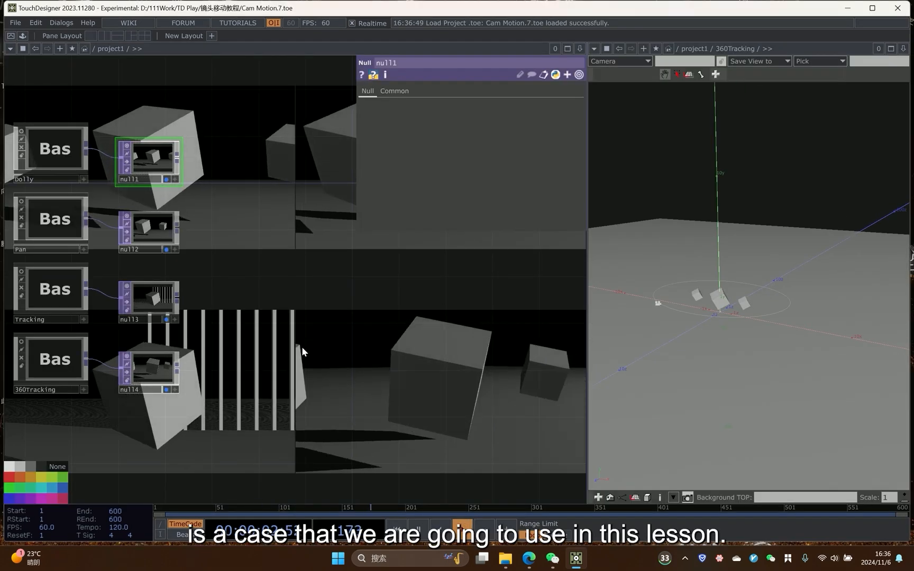
# Change the geometry viewer pane into a network editor, use a single-pane layout, and return to the project1 level.
pyautogui.scroll(-3, 224, 380)
pyautogui.click(595, 48)
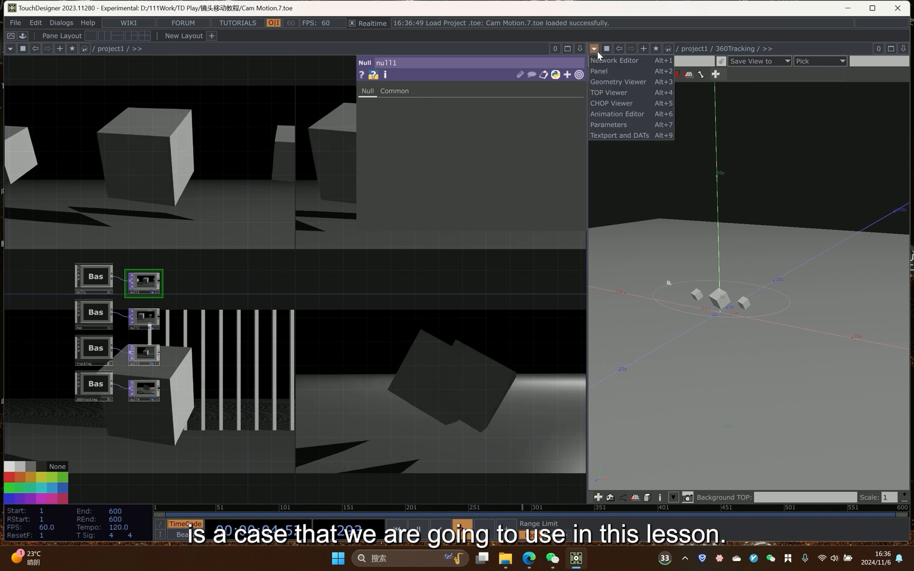
pyautogui.click(606, 62)
pyautogui.click(91, 36)
pyautogui.scroll(5, 222, 288)
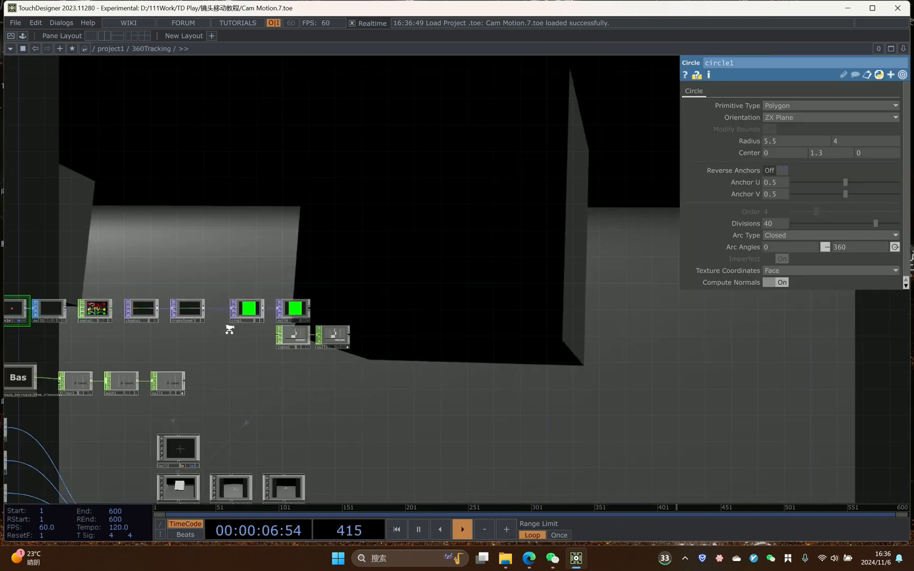
pyautogui.scroll(-10, 371, 295)
pyautogui.scroll(-2, 328, 230)
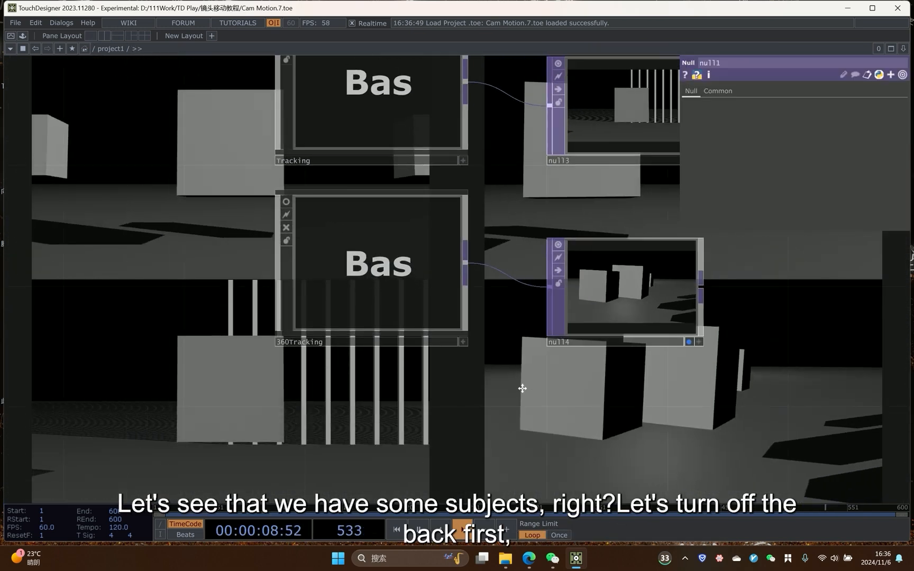
# Show only the null1 output as the network background, and hide the parameters in a maximized window.
pyautogui.moveTo(526, 382); pyautogui.dragTo(234, 343)
pyautogui.scroll(-5, 234, 343)
pyautogui.scroll(5, 250, 223)
pyautogui.scroll(-4, 311, 251)
pyautogui.moveTo(313, 251); pyautogui.dragTo(298, 339, button='right')
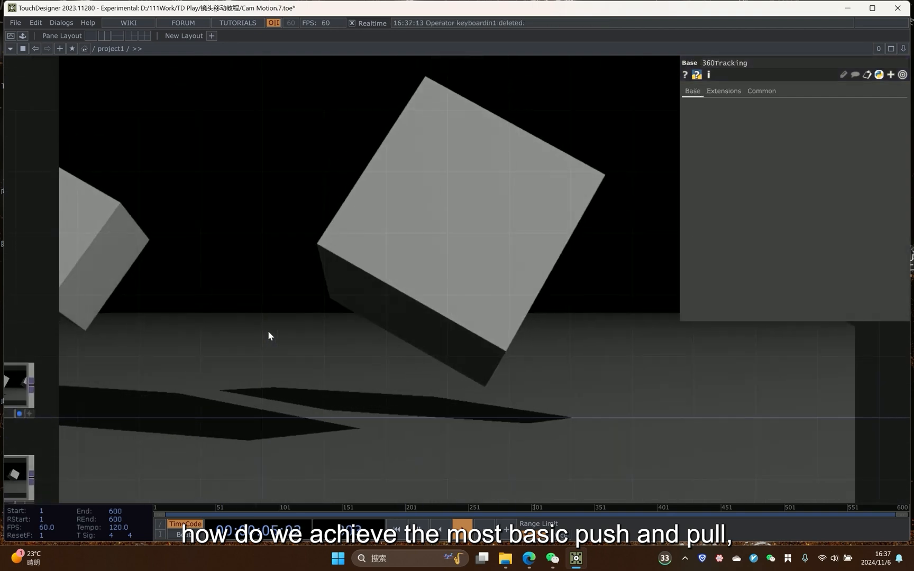
pyautogui.press('p')
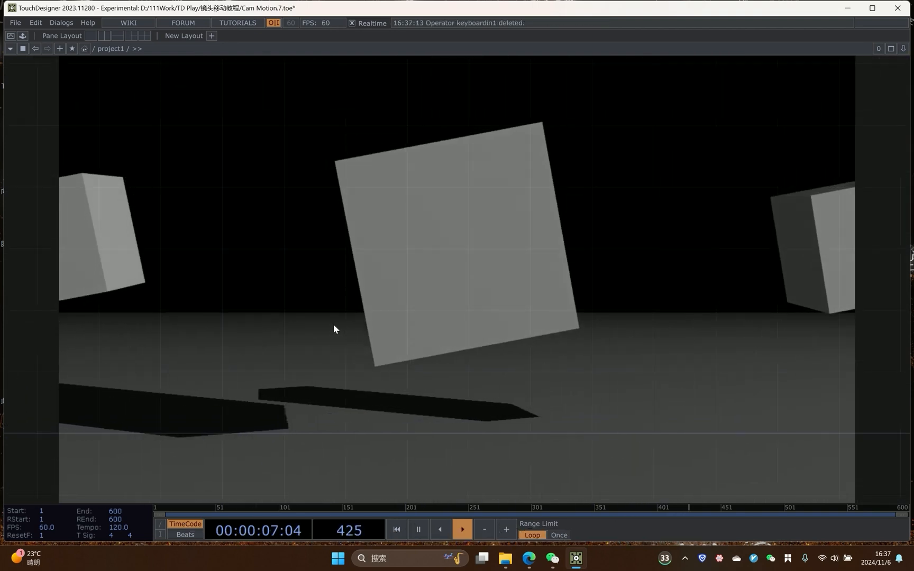
pyautogui.doubleClick(320, 9)
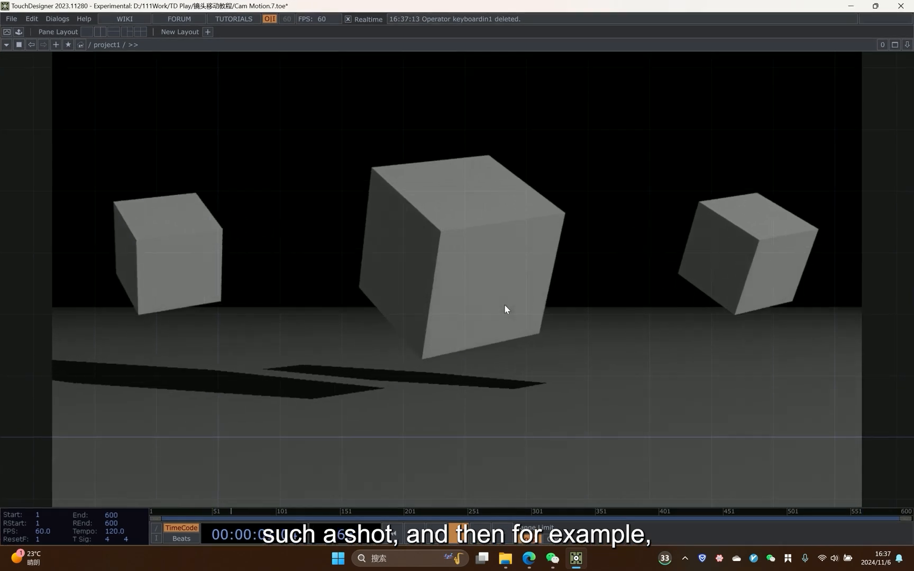
# Replace null1 with null2 as the displayed network background to view the Pan shot.
pyautogui.moveTo(421, 396); pyautogui.dragTo(396, 379, button='middle')
pyautogui.moveTo(397, 380); pyautogui.dragTo(394, 341)
pyautogui.scroll(4, 159, 356)
pyautogui.moveTo(127, 350); pyautogui.dragTo(181, 318)
pyautogui.click(203, 314)
pyautogui.click(204, 406)
pyautogui.scroll(-2, 317, 362)
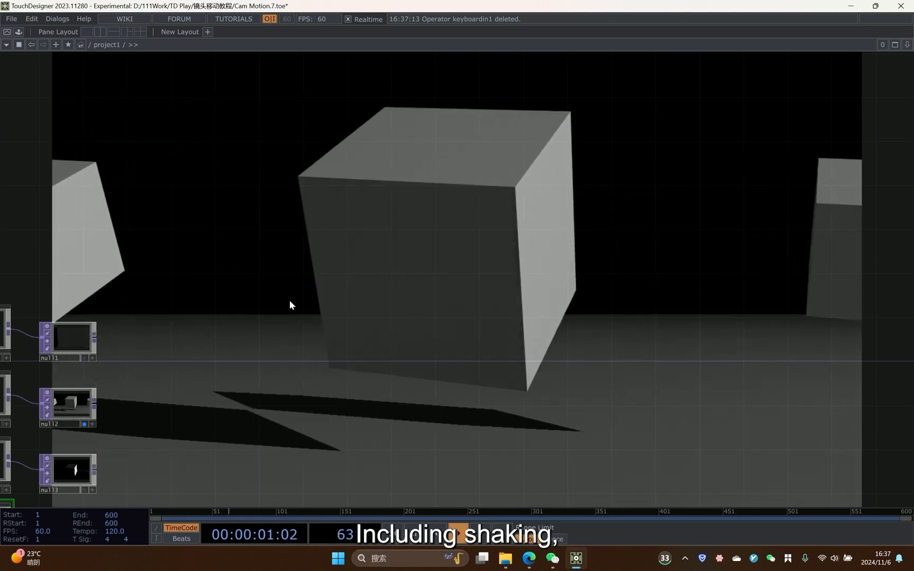
pyautogui.scroll(2, 294, 372)
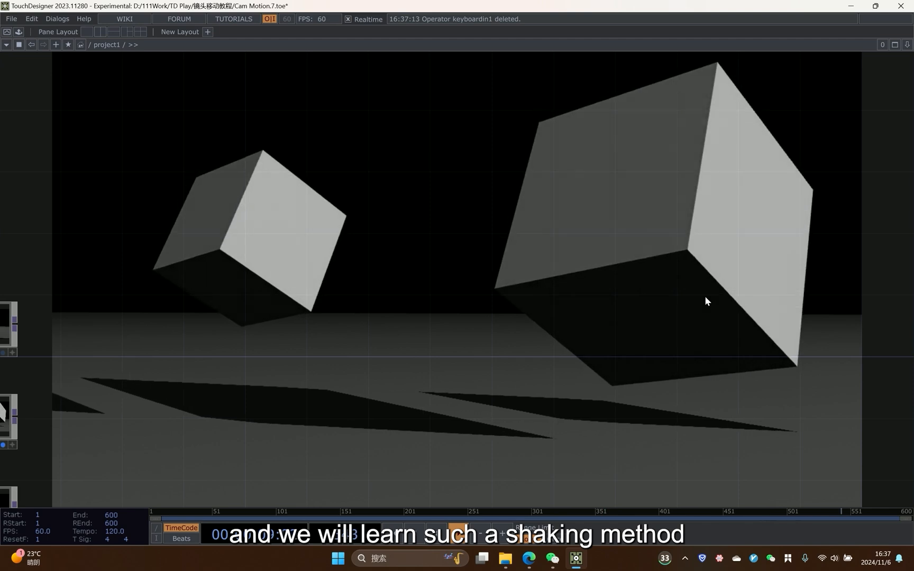
# Display the Tracking component's null3 output as the network background and hide the parameters.
pyautogui.scroll(-4, 369, 310)
pyautogui.moveTo(119, 316); pyautogui.dragTo(214, 265)
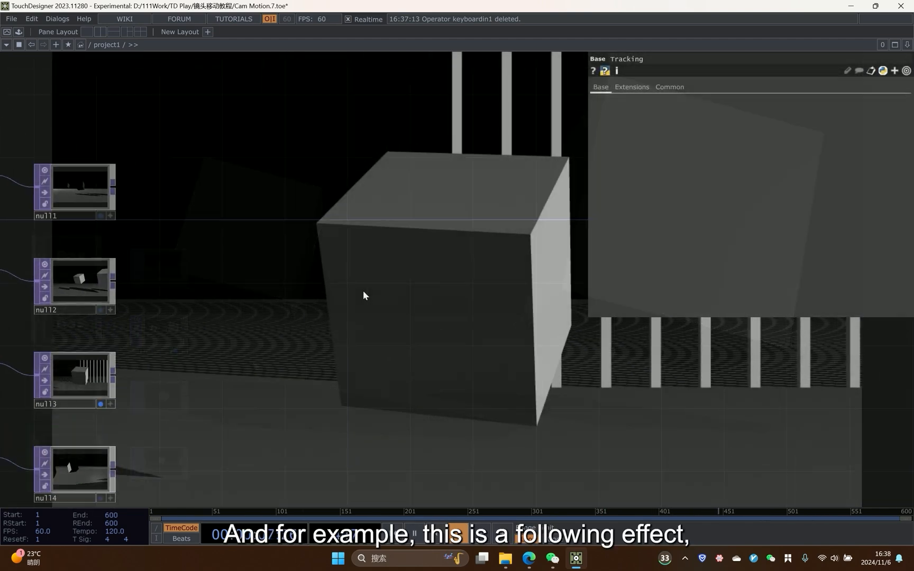
pyautogui.press('p')
pyautogui.moveTo(370, 281)
pyautogui.mouseDown()
pyautogui.moveTo(281, 317)
pyautogui.moveTo(368, 291)
pyautogui.mouseUp()
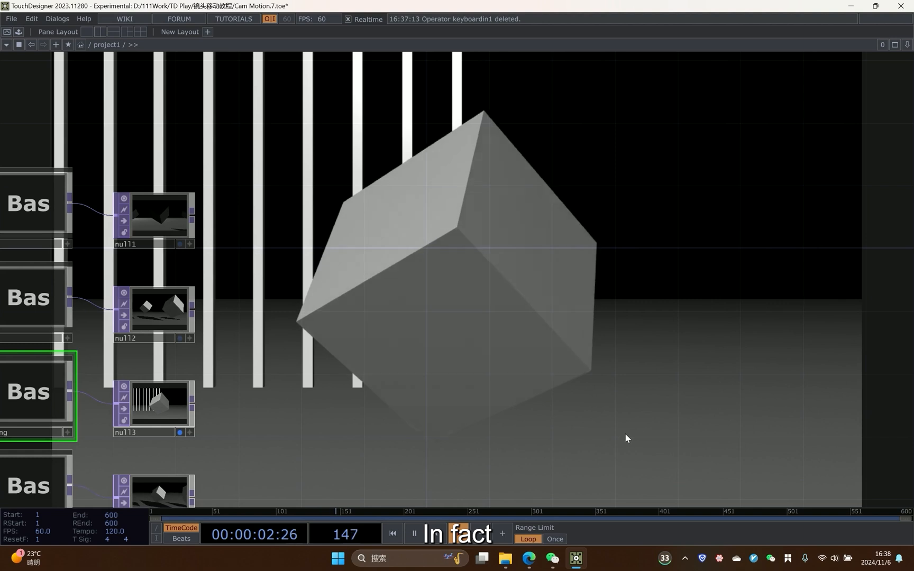
# Review the Dolly, Pan, Tracking and 360Tracking components and select their four null nodes together.
pyautogui.moveTo(220, 470); pyautogui.dragTo(255, 301)
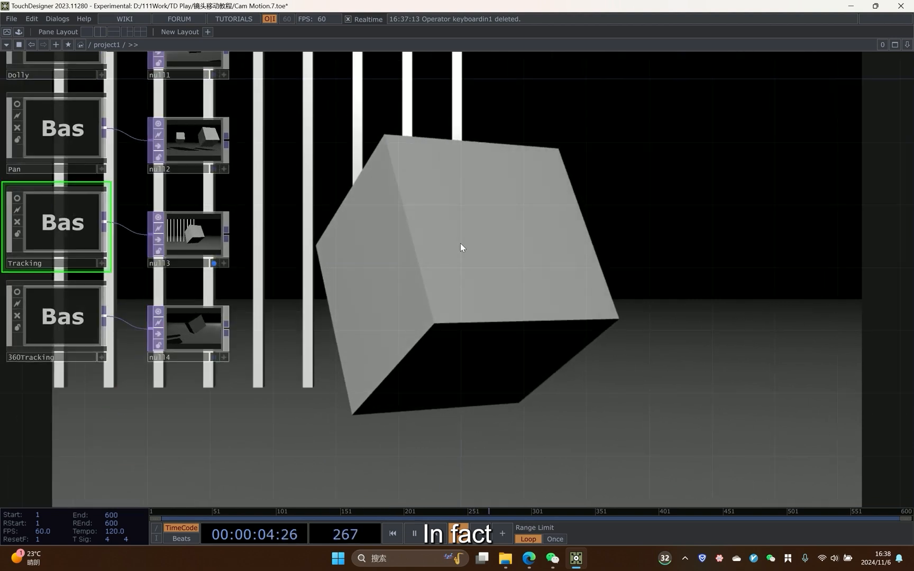
pyautogui.scroll(5, 459, 244)
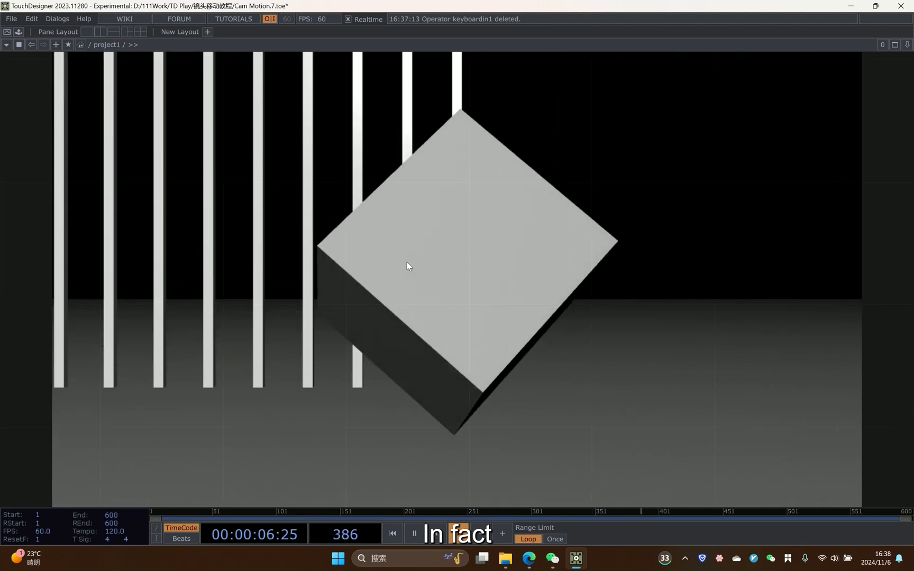
pyautogui.scroll(-5, 499, 302)
pyautogui.moveTo(501, 323); pyautogui.dragTo(516, 393)
pyautogui.moveTo(289, 133); pyautogui.dragTo(203, 457, button='right')
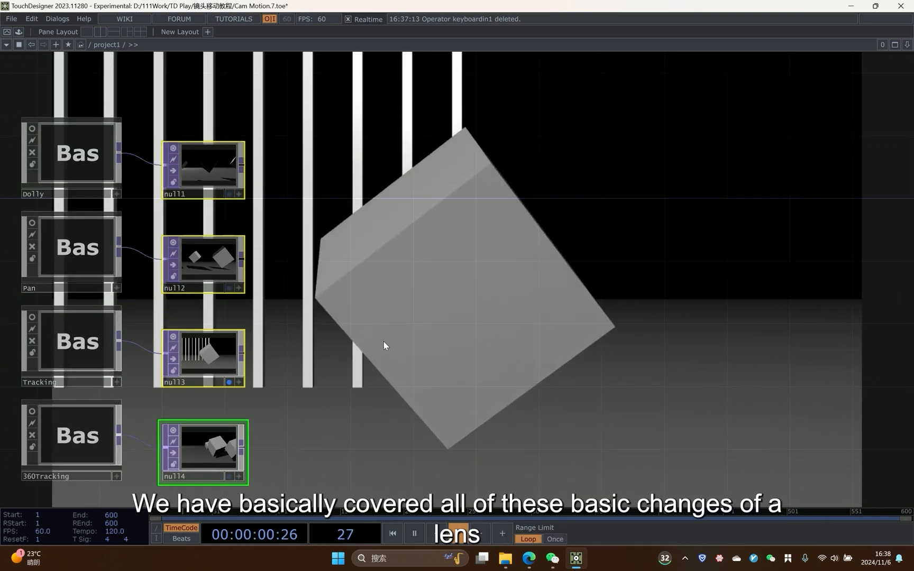
pyautogui.moveTo(476, 390); pyautogui.dragTo(447, 339)
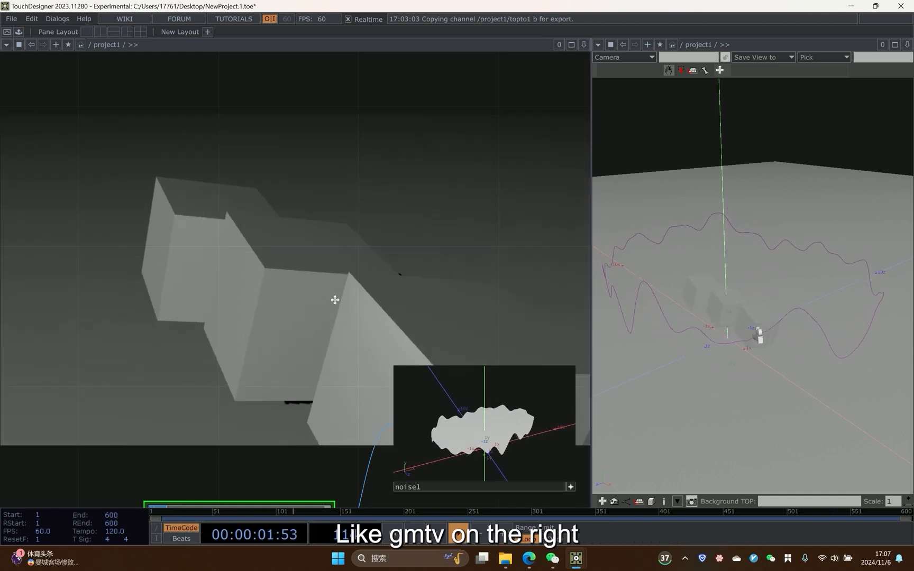
# Examine the circle1 and noise1 nodes that shape the camera trajectory, and deactivate the circle1 viewer.
pyautogui.moveTo(335, 300); pyautogui.dragTo(369, 222)
pyautogui.moveTo(342, 419); pyautogui.dragTo(318, 447)
pyautogui.click(352, 481)
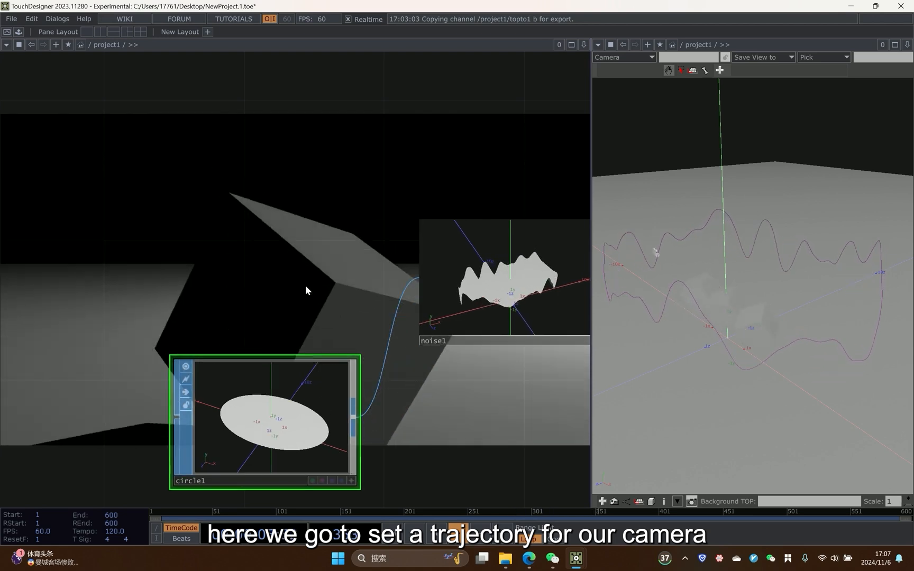
pyautogui.moveTo(306, 290); pyautogui.dragTo(269, 406)
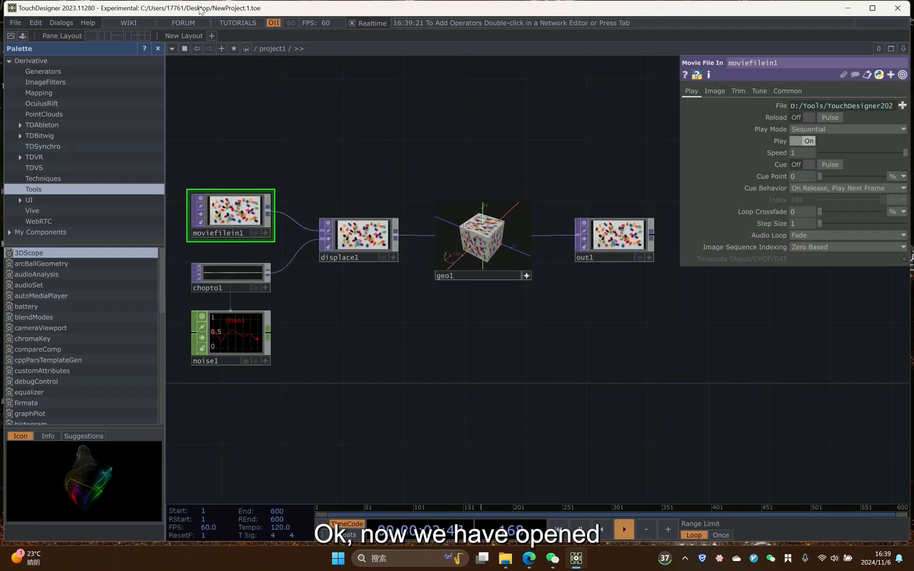
# Maximize the new project's window, close the Palette, and delete all the default operators.
pyautogui.doubleClick(200, 11)
pyautogui.click(157, 47)
pyautogui.hotkey('ctrl', 'a')
pyautogui.press('Delete')
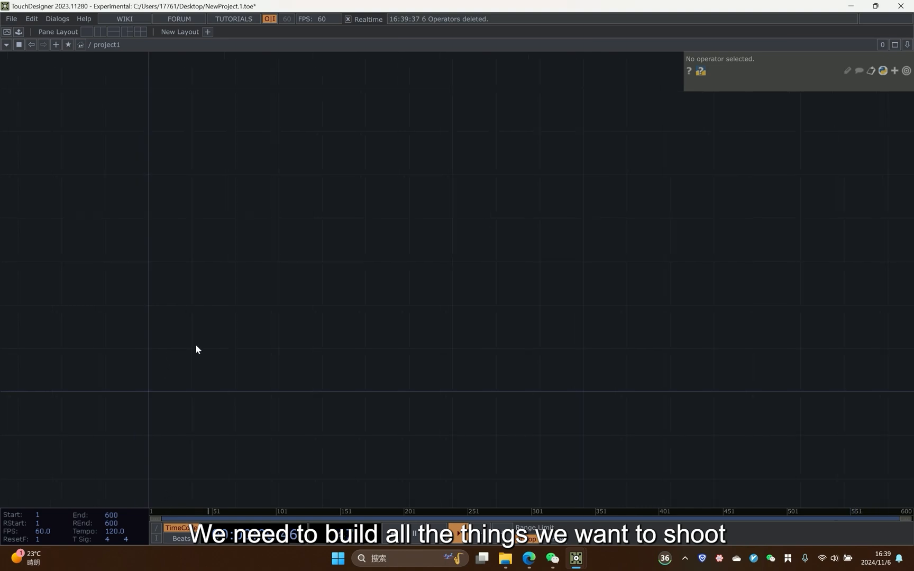
# Add a Box SOP to the empty project1 network.
pyautogui.press('Tab')
pyautogui.write('box')
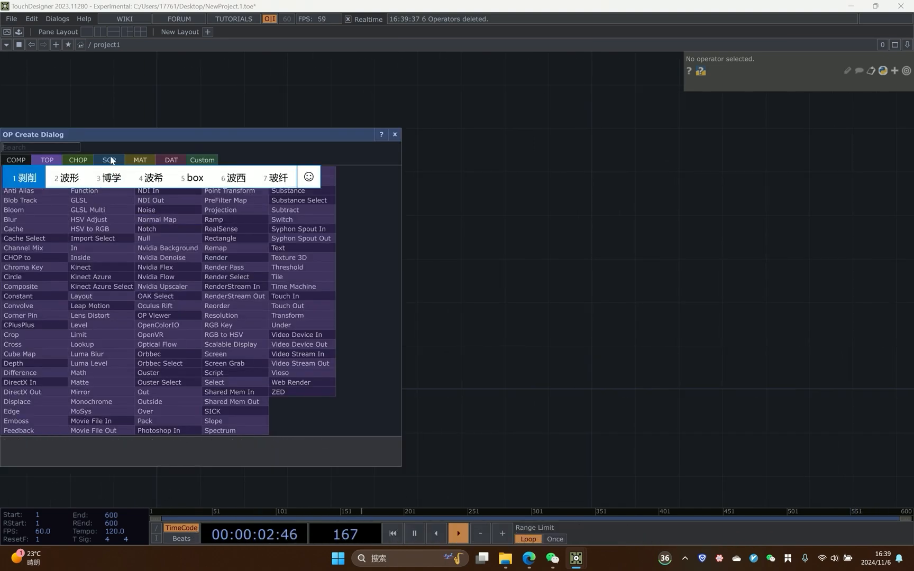
pyautogui.click(111, 158)
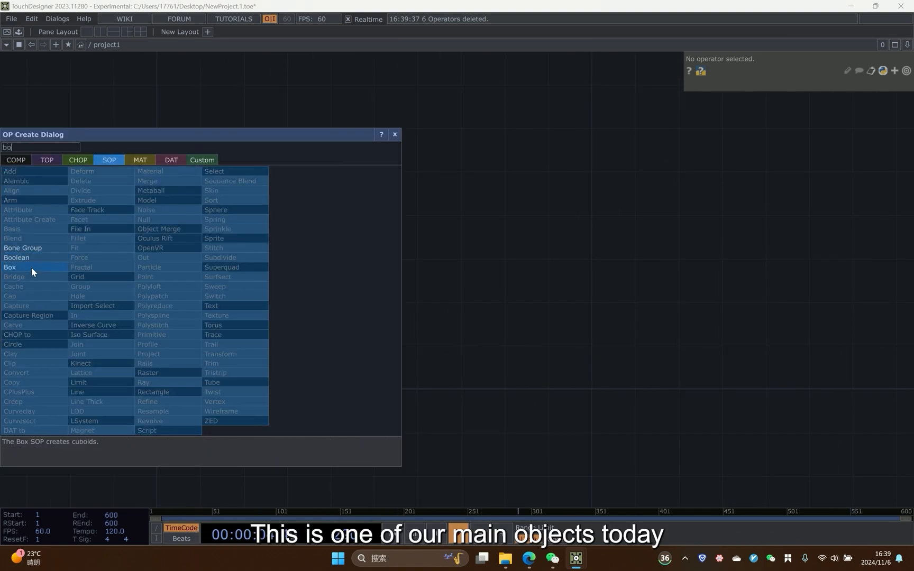
pyautogui.click(31, 267)
pyautogui.click(231, 283)
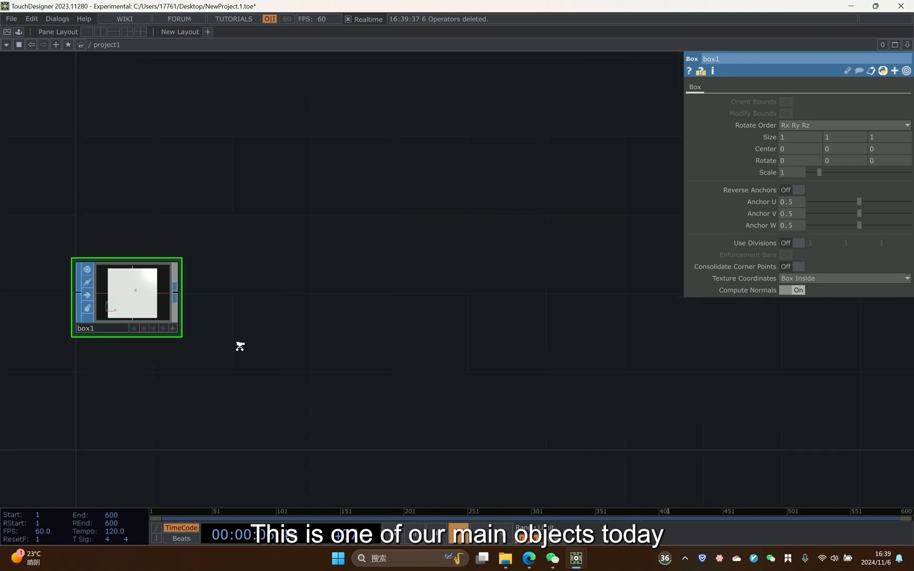
# Add a Grid SOP below the box1 node.
pyautogui.moveTo(240, 346); pyautogui.dragTo(343, 305)
pyautogui.scroll(-2, 342, 305)
pyautogui.press('Tab')
pyautogui.write('gr')
pyautogui.click(47, 193)
pyautogui.click(144, 194)
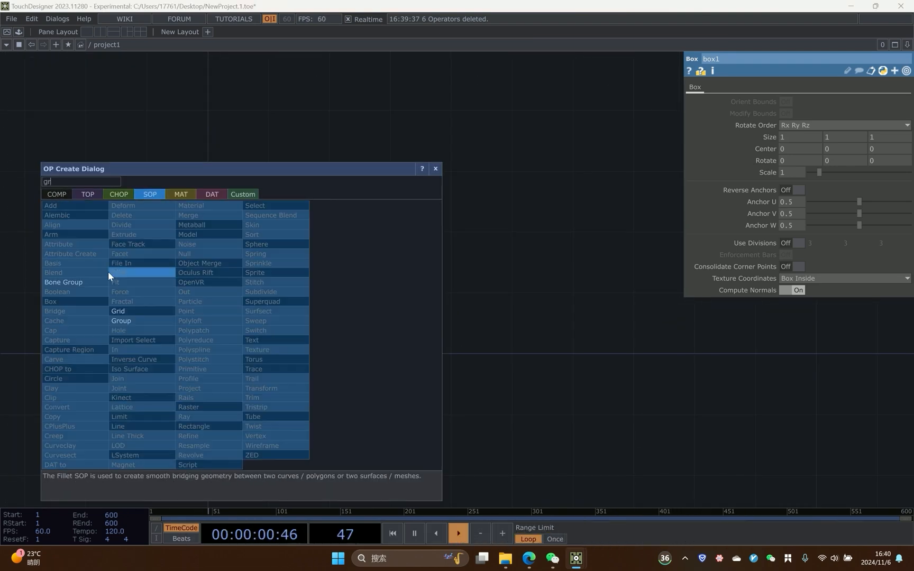
pyautogui.click(120, 311)
pyautogui.scroll(2, 270, 334)
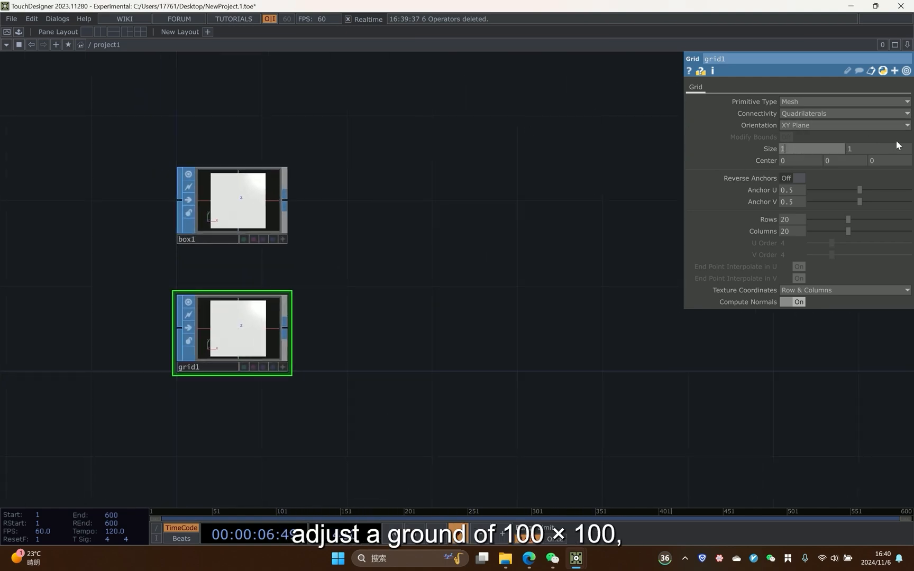
# Size the grid 100 by 100, set its orientation to ZX Plane, and activate its viewer to check it.
pyautogui.scroll(3, 288, 304)
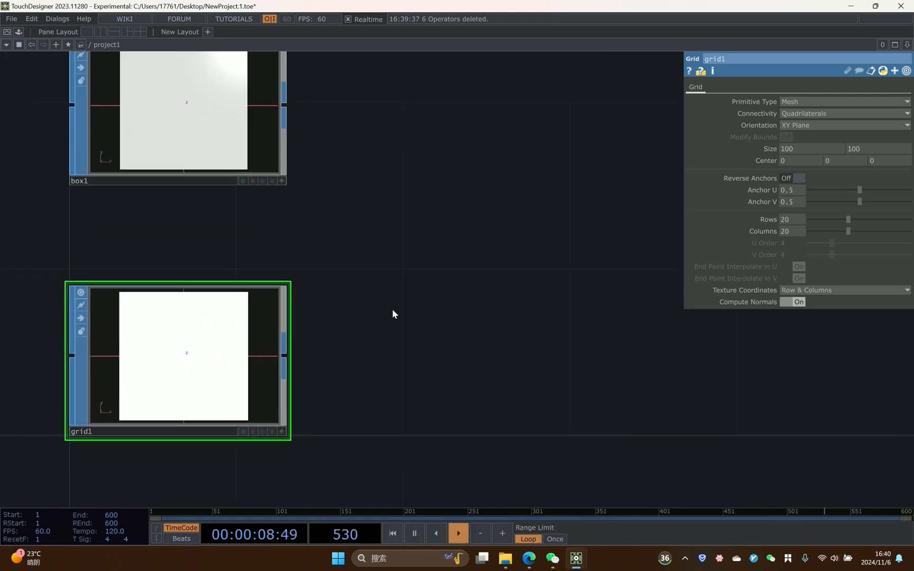
pyautogui.click(797, 126)
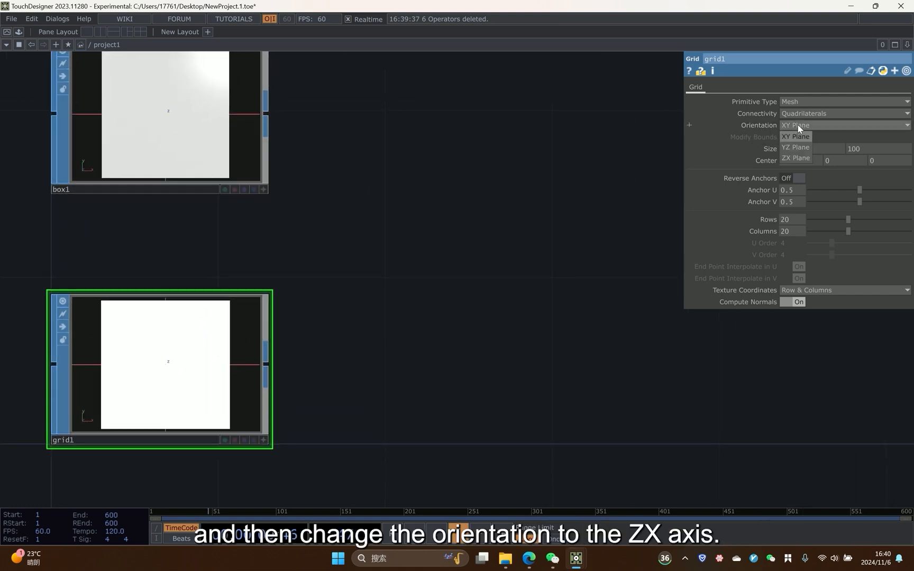
pyautogui.click(796, 158)
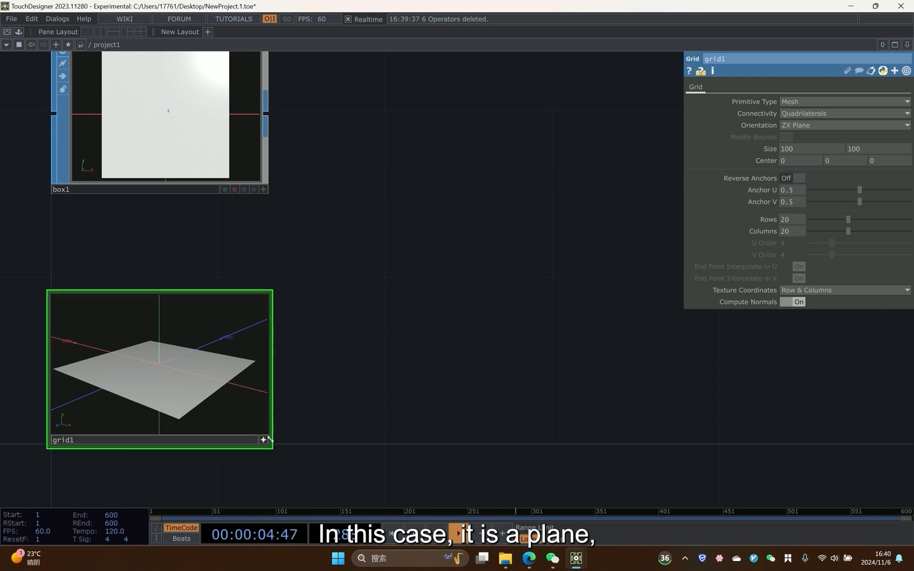
pyautogui.scroll(-2, 290, 351)
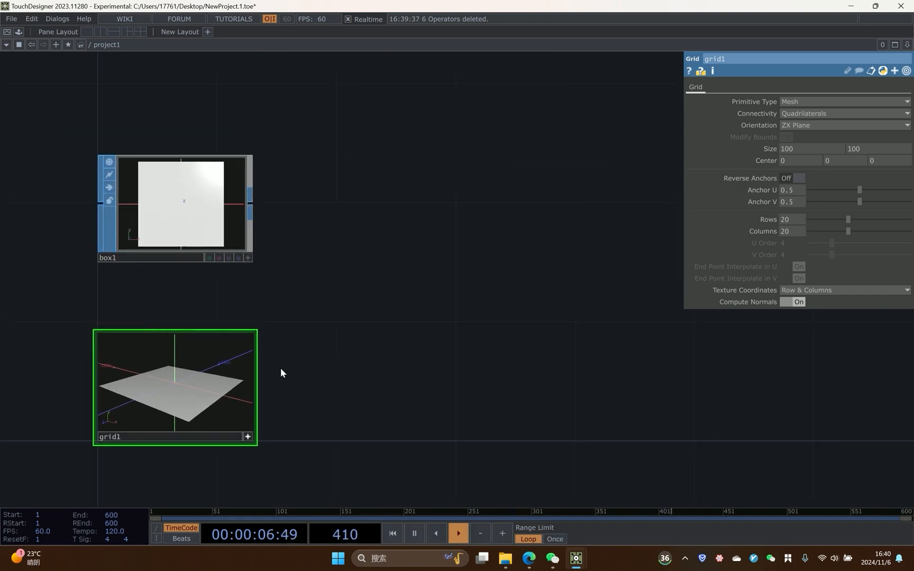
# Combine grid1 and box1 with a Merge SOP and activate its viewer to inspect both models.
pyautogui.rightClick(250, 394)
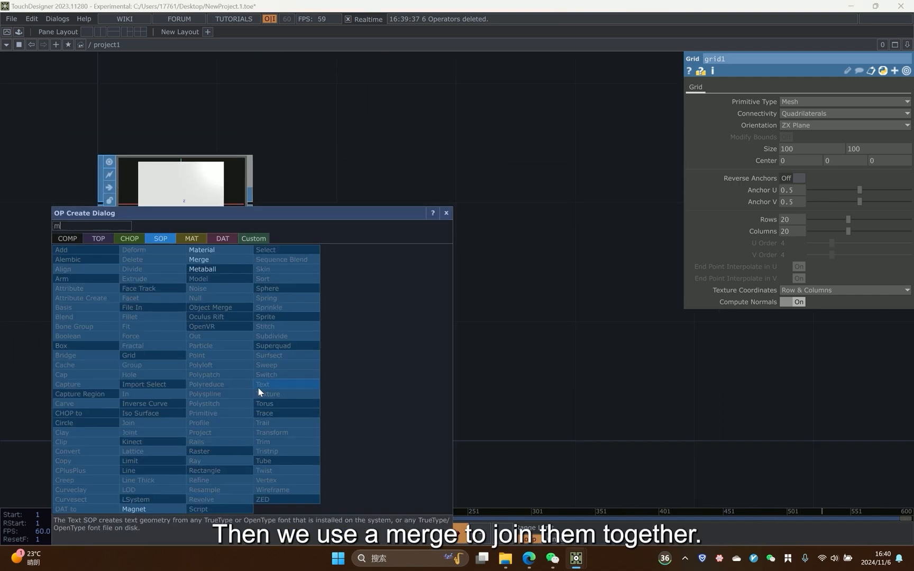
pyautogui.write('mer')
pyautogui.press('Return')
pyautogui.click(639, 392)
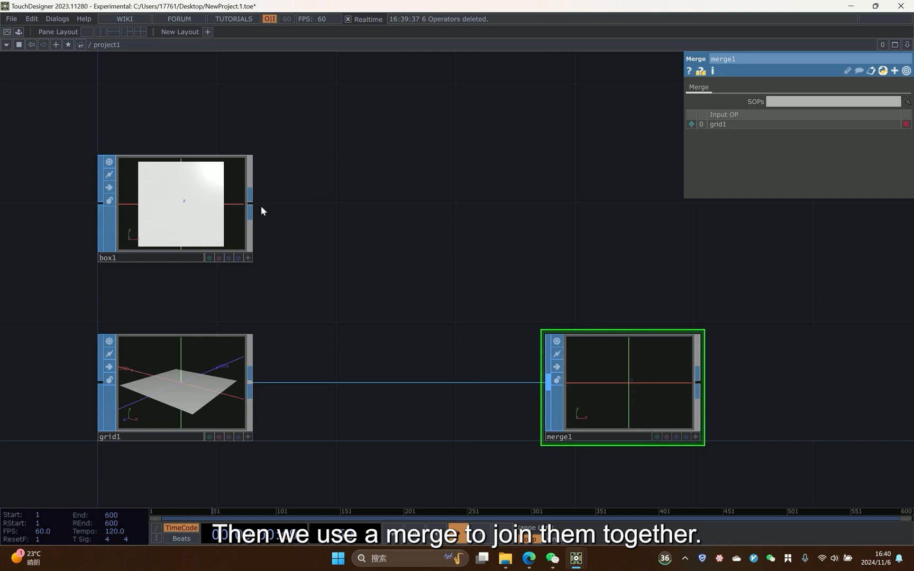
pyautogui.moveTo(628, 385); pyautogui.dragTo(476, 399)
pyautogui.click(607, 437)
pyautogui.scroll(3, 648, 403)
pyautogui.scroll(4, 431, 370)
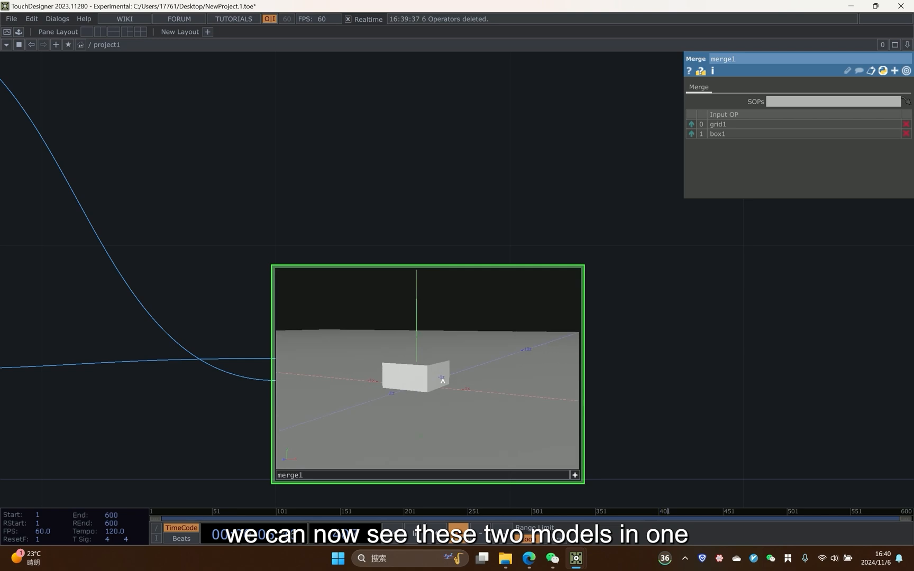
# Raise the box by setting box1's Center Y to 1.3.
pyautogui.scroll(-5, 429, 135)
pyautogui.click(214, 238)
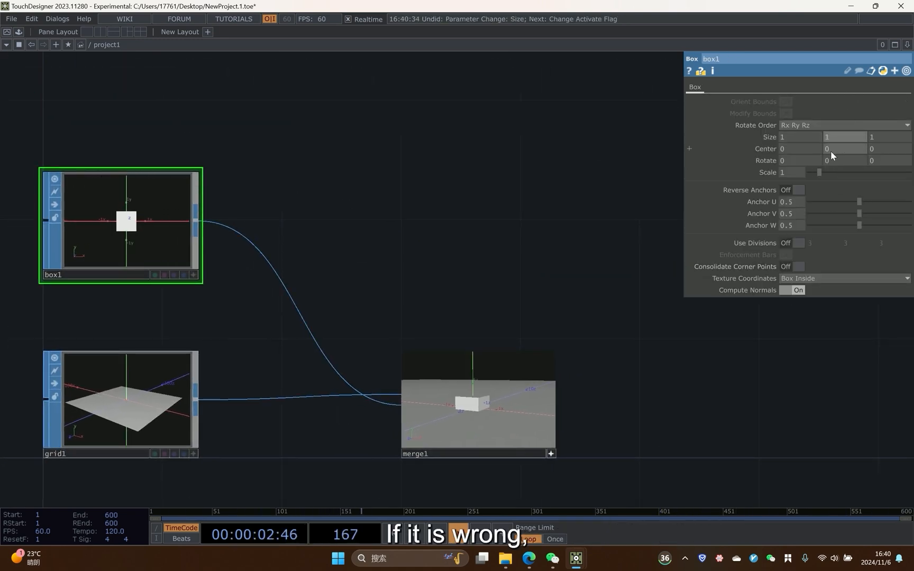
pyautogui.moveTo(836, 153); pyautogui.dragTo(834, 133, button='middle')
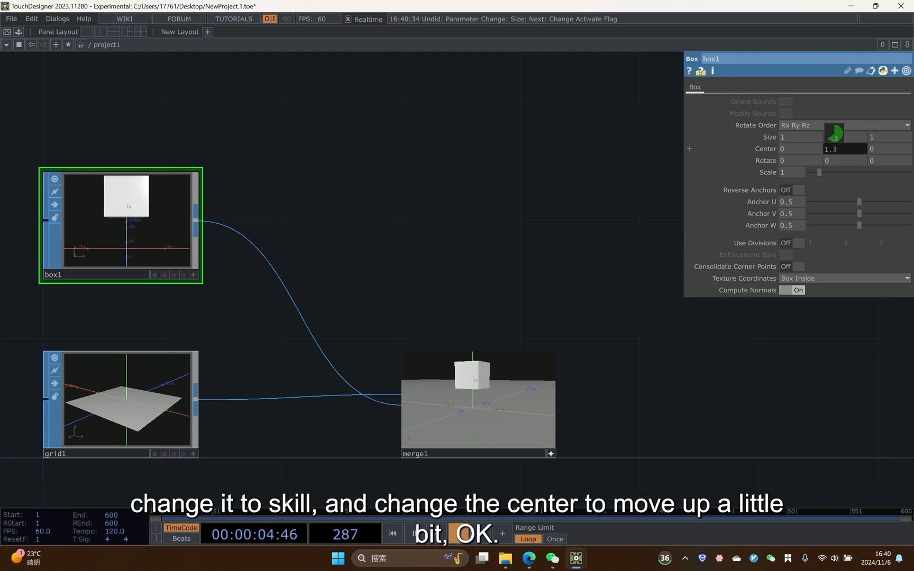
# Animate box1's X rotation with the expression absTime.seconds*10.
pyautogui.scroll(3, 483, 180)
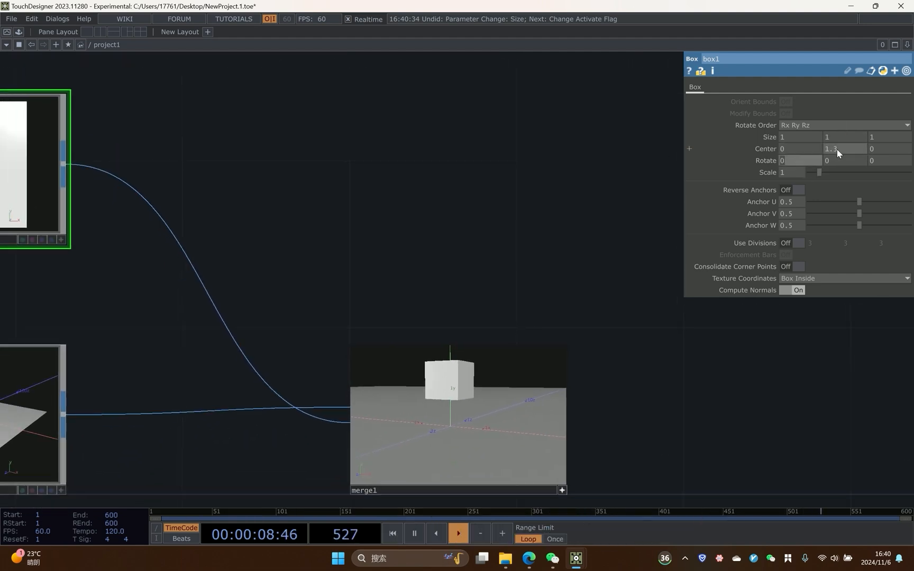
pyautogui.write('absTi')
pyautogui.write('me.seconds')
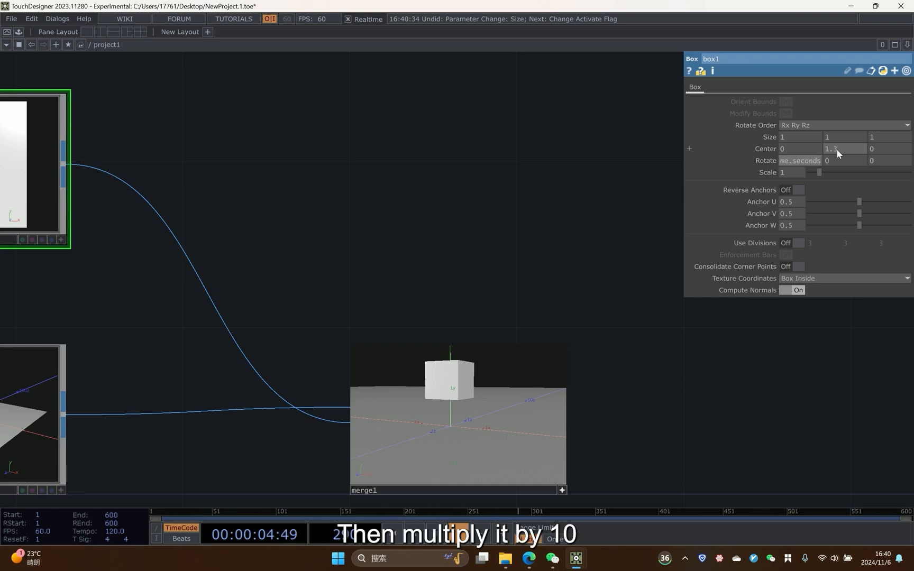
pyautogui.write('*10')
pyautogui.press('Return')
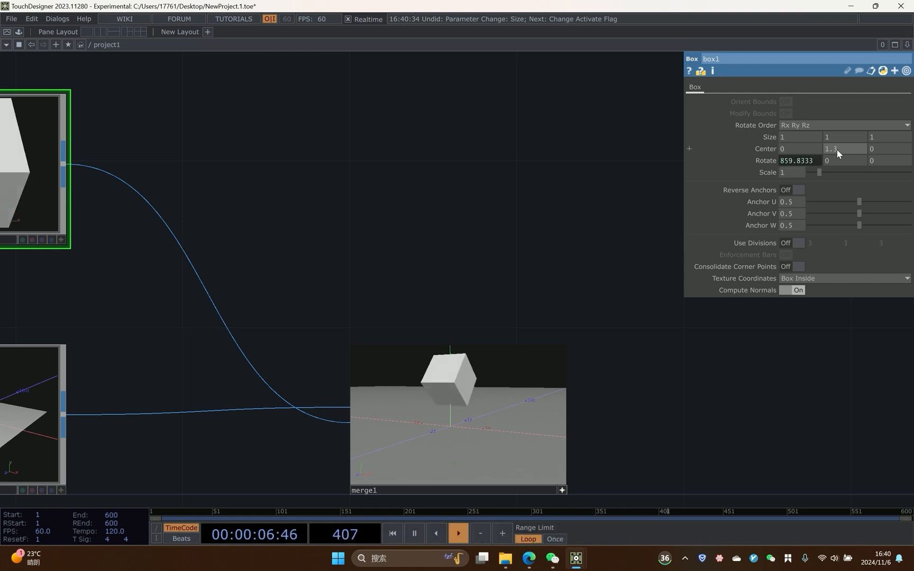
# Apply the same absTime.seconds*10 expression to box1's Y and Z rotation.
pyautogui.click(808, 160)
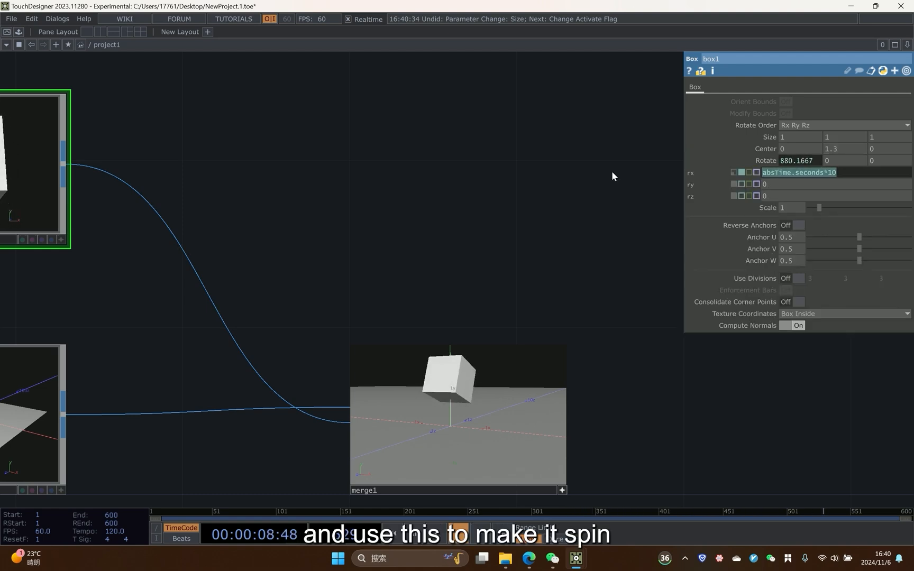
pyautogui.moveTo(776, 183); pyautogui.dragTo(706, 189)
pyautogui.write('absTime.seconds*10')
pyautogui.moveTo(783, 196); pyautogui.dragTo(712, 197)
pyautogui.write('absTime.seconds*10')
pyautogui.click(457, 200)
# Check the spinning box in merge1's viewer from other angles and deactivate the viewer.
pyautogui.scroll(3, 559, 350)
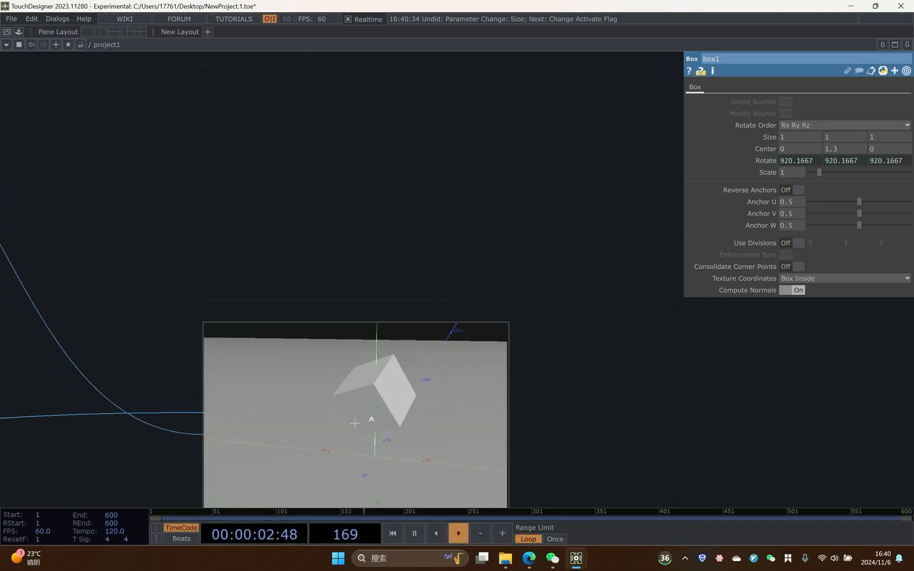
pyautogui.moveTo(622, 439); pyautogui.dragTo(664, 326)
pyautogui.moveTo(473, 292); pyautogui.dragTo(433, 271)
pyautogui.click(544, 416)
pyautogui.moveTo(662, 395); pyautogui.dragTo(567, 401)
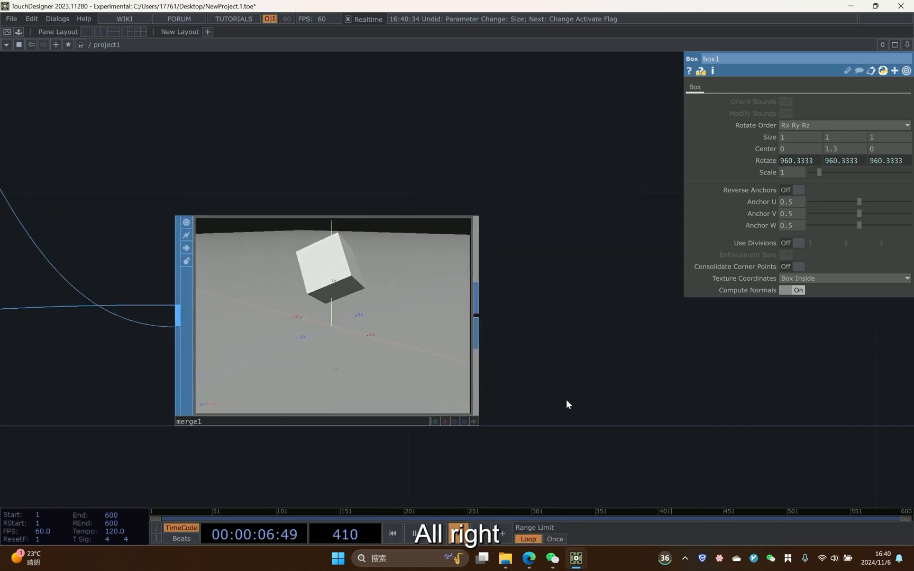
pyautogui.scroll(-5, 582, 394)
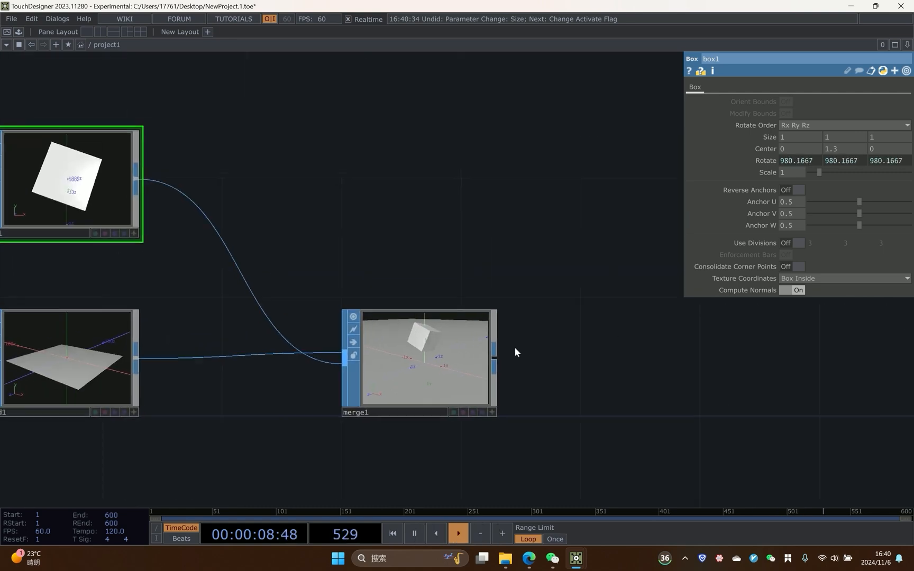
# Add a Geometry COMP connected to merge1's output.
pyautogui.scroll(2, 460, 365)
pyautogui.click(460, 362)
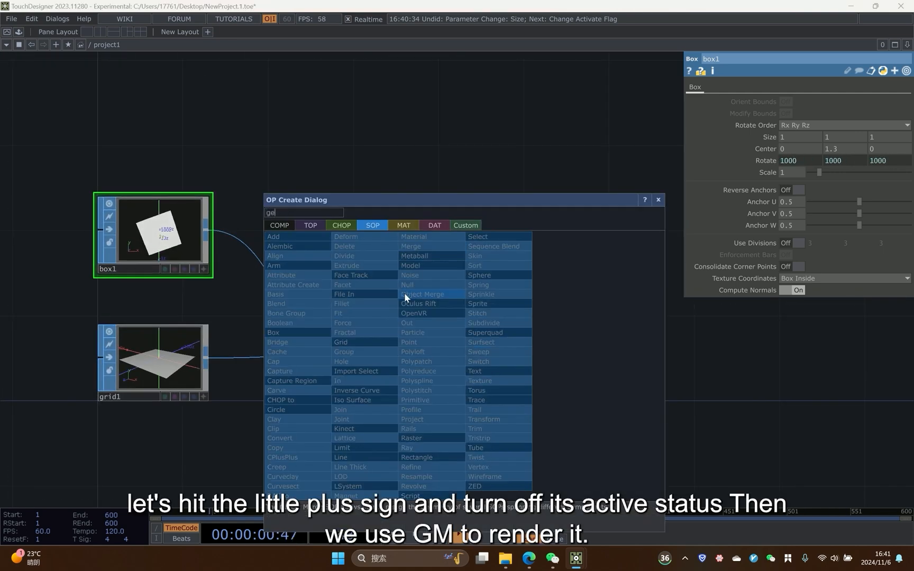
pyautogui.click(279, 226)
pyautogui.write('ge')
pyautogui.click(290, 313)
pyautogui.click(553, 347)
pyautogui.moveTo(515, 271); pyautogui.dragTo(364, 300)
pyautogui.scroll(3, 363, 246)
# Add a Camera COMP and position it just above geo1.
pyautogui.press('Tab')
pyautogui.write('ca')
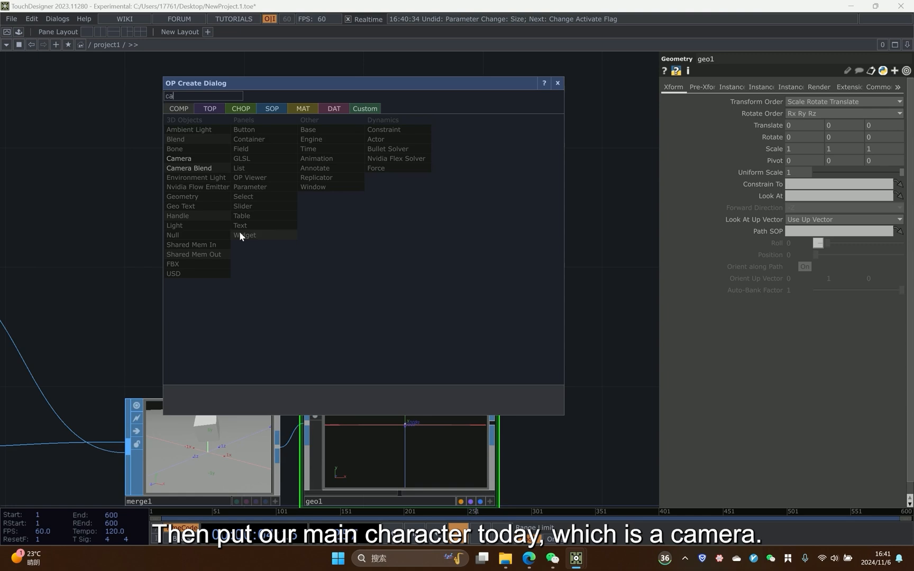
pyautogui.click(209, 159)
pyautogui.click(397, 171)
pyautogui.scroll(-2, 423, 272)
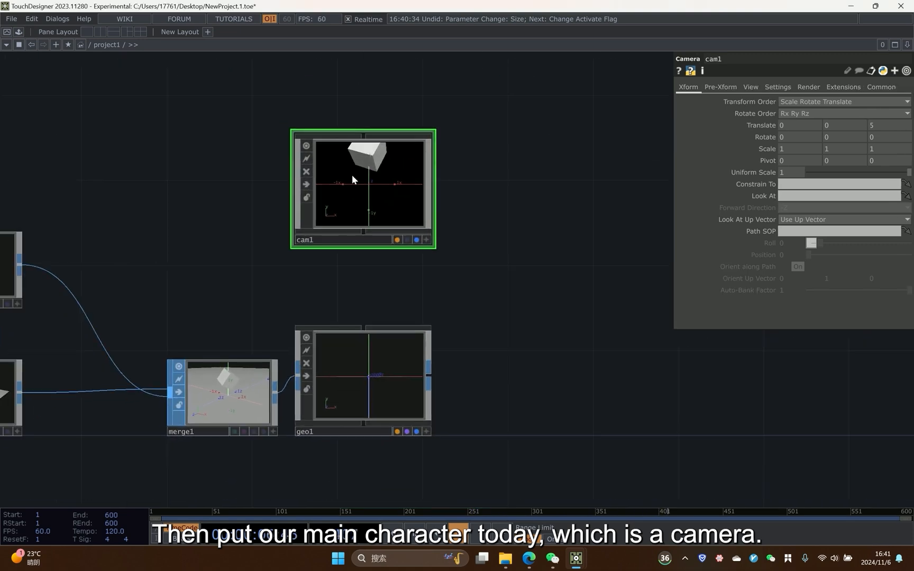
pyautogui.moveTo(352, 174); pyautogui.dragTo(352, 217)
# Add a Light COMP beside cam1.
pyautogui.press('Tab')
pyautogui.click(338, 201)
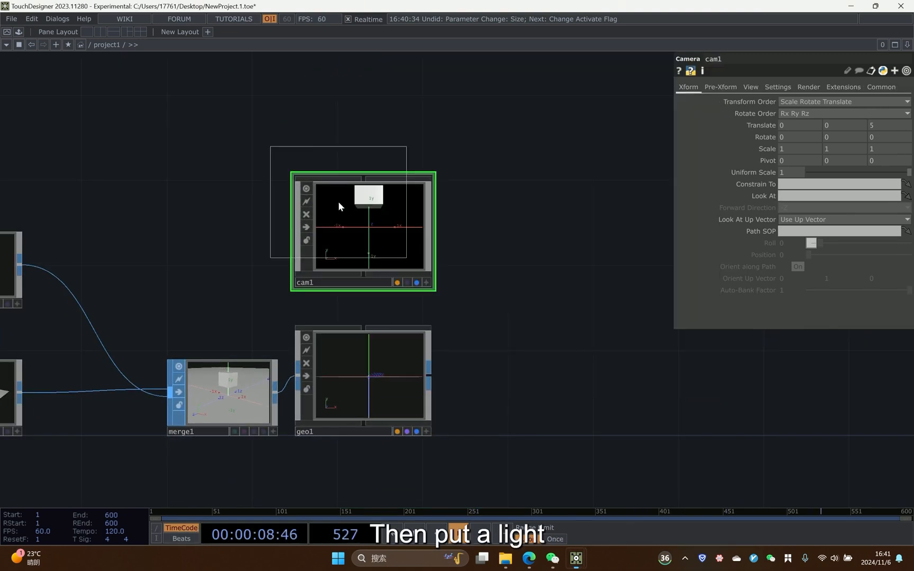
pyautogui.click(516, 227)
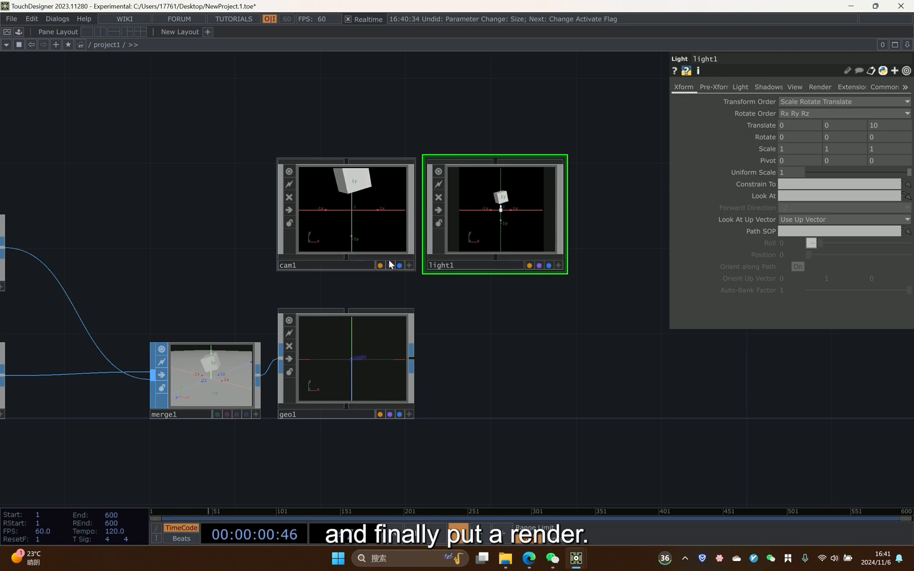
# Add a Render TOP beside geo1 to render the scene.
pyautogui.press('Tab')
pyautogui.write('re')
pyautogui.click(369, 223)
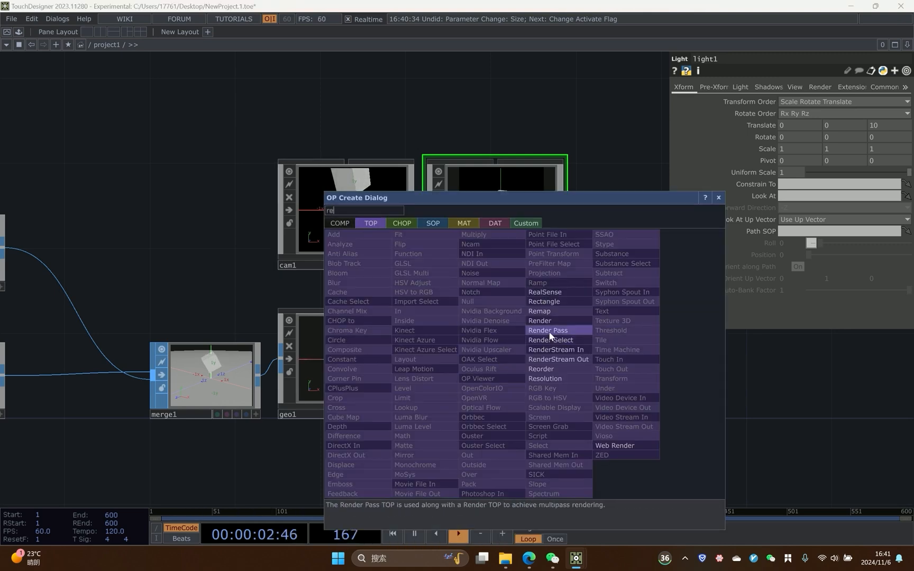
pyautogui.click(553, 340)
pyautogui.click(522, 379)
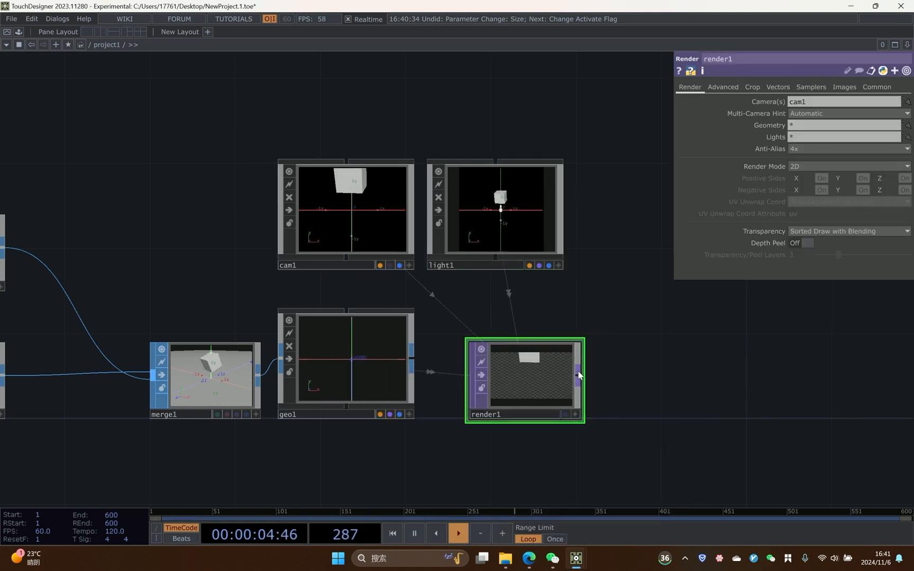
# Connect a Null TOP to render1 and display its output as the network background.
pyautogui.rightClick(577, 375)
pyautogui.click(569, 370)
pyautogui.click(845, 383)
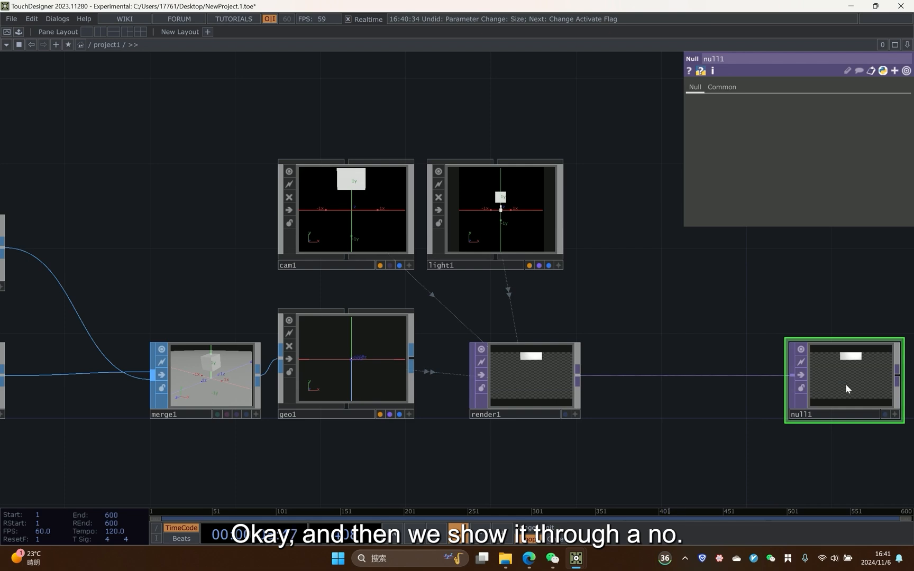
pyautogui.click(886, 415)
pyautogui.moveTo(550, 273); pyautogui.dragTo(223, 320)
pyautogui.scroll(-3, 254, 341)
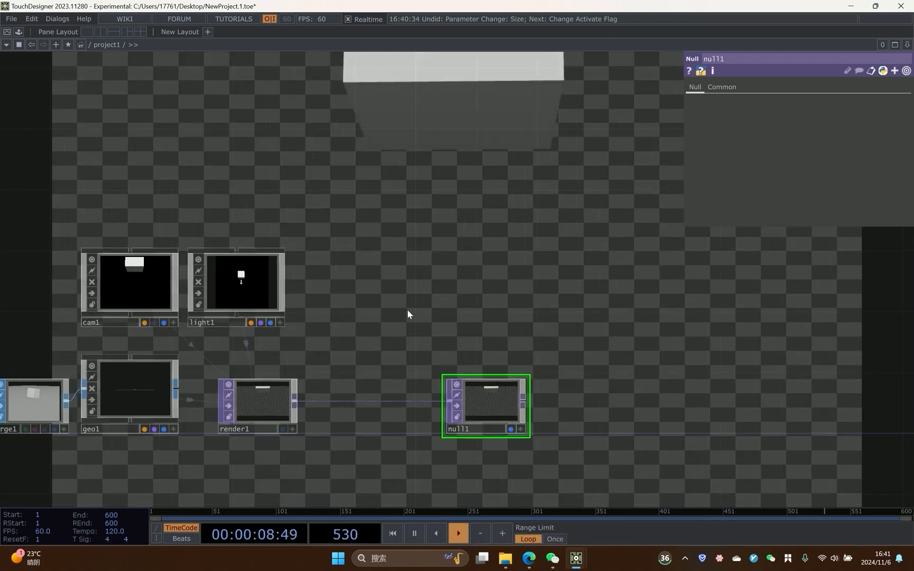
# Add a Phong material below geo1 and assign it to geo1.
pyautogui.click(369, 343)
pyautogui.moveTo(299, 317); pyautogui.dragTo(388, 314)
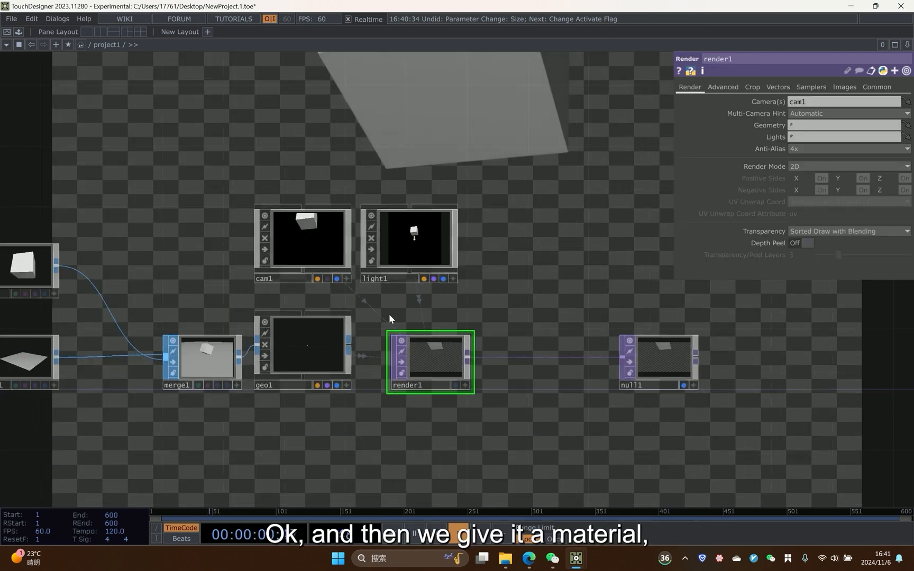
pyautogui.press('Tab')
pyautogui.write('p')
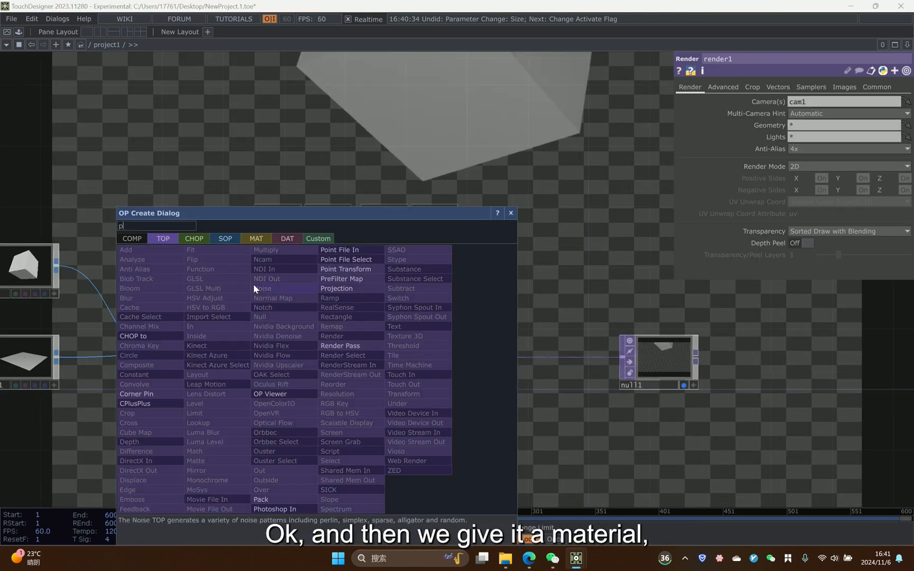
pyautogui.click(254, 247)
pyautogui.click(140, 329)
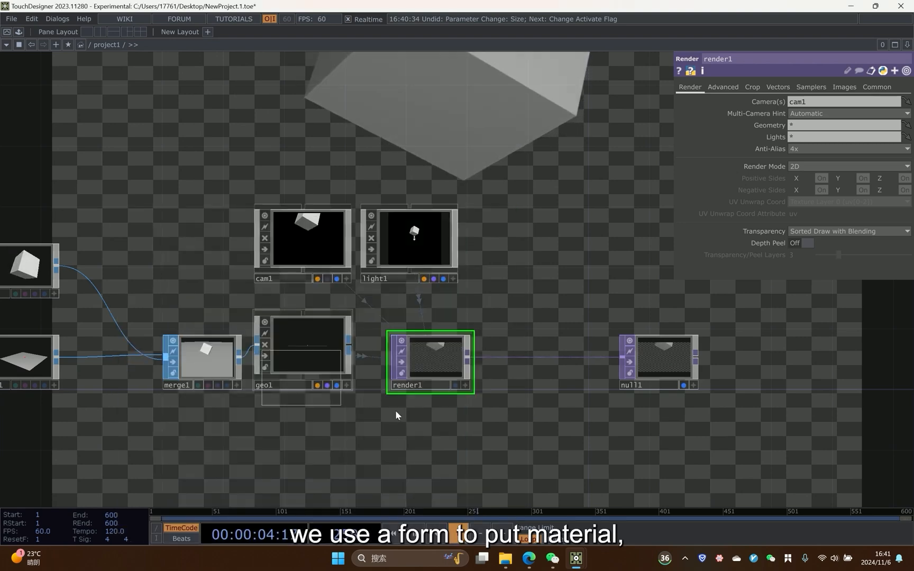
pyautogui.click(276, 424)
pyautogui.moveTo(296, 433); pyautogui.dragTo(318, 344)
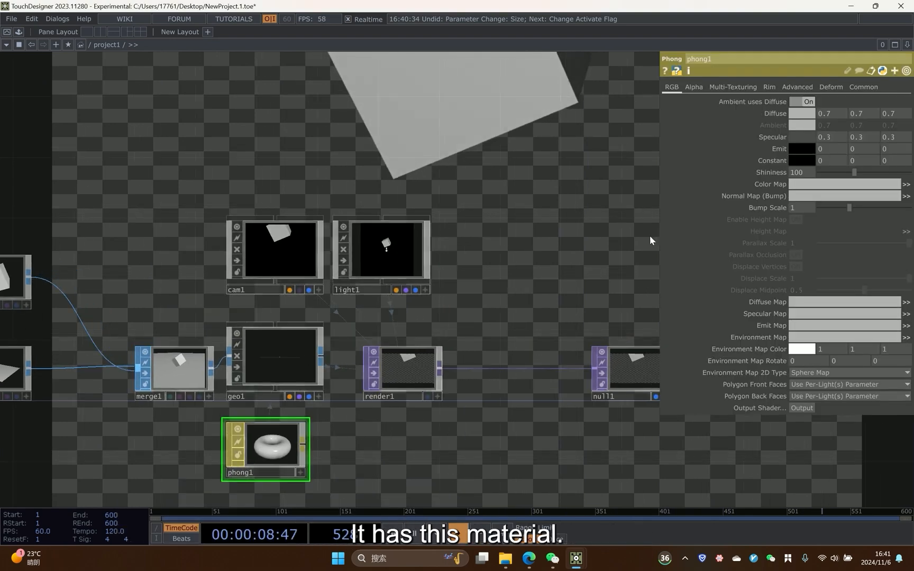
# Reposition light1 interactively in its active viewer so it lights the box from a different angle.
pyautogui.scroll(3, 488, 370)
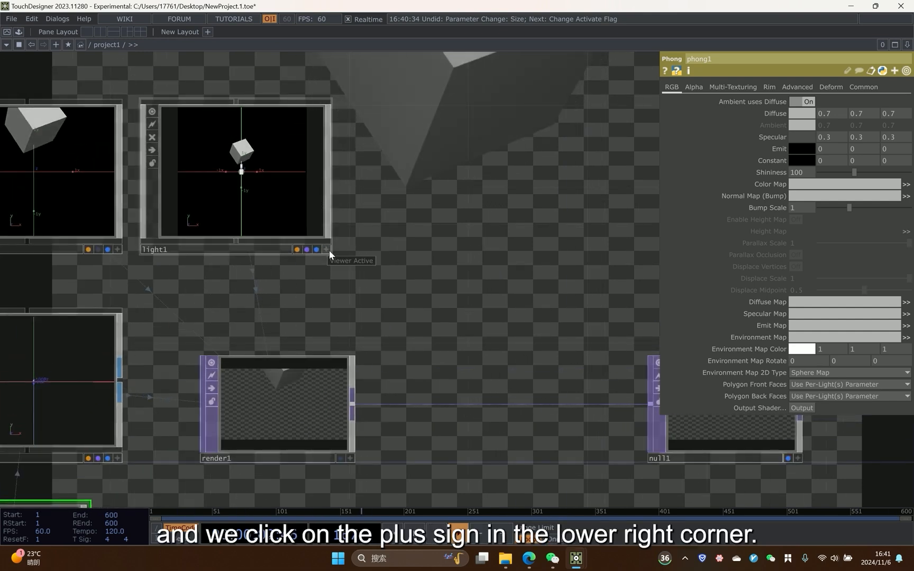
pyautogui.click(326, 249)
pyautogui.moveTo(258, 197); pyautogui.dragTo(290, 231)
pyautogui.click(332, 271)
pyautogui.scroll(-5, 443, 284)
# Compare the heights of grid1 and cam1, and set cam1's Translate Y to 1.2 to bring the ground into view.
pyautogui.moveTo(392, 297); pyautogui.dragTo(509, 341)
pyautogui.click(379, 271)
pyautogui.moveTo(530, 153); pyautogui.dragTo(495, 247)
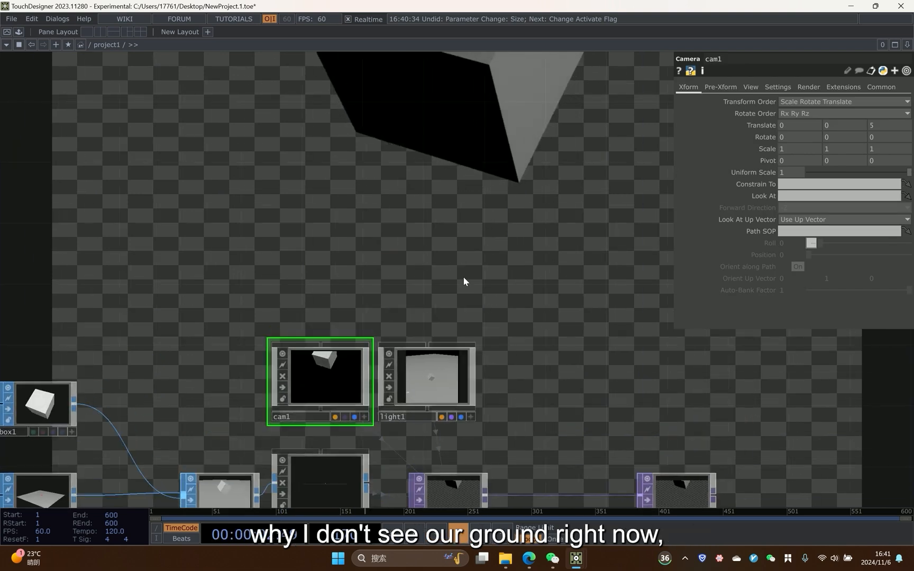
pyautogui.moveTo(404, 307); pyautogui.dragTo(364, 273)
pyautogui.moveTo(652, 406); pyautogui.dragTo(715, 363)
pyautogui.scroll(7, 138, 428)
pyautogui.moveTo(143, 406); pyautogui.dragTo(495, 378)
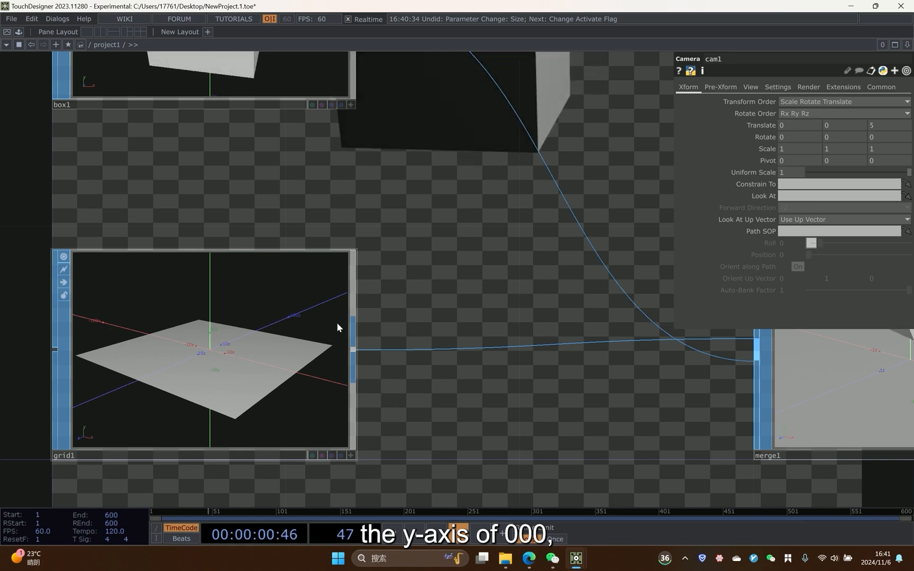
pyautogui.scroll(-5, 406, 274)
pyautogui.moveTo(457, 256); pyautogui.dragTo(148, 317)
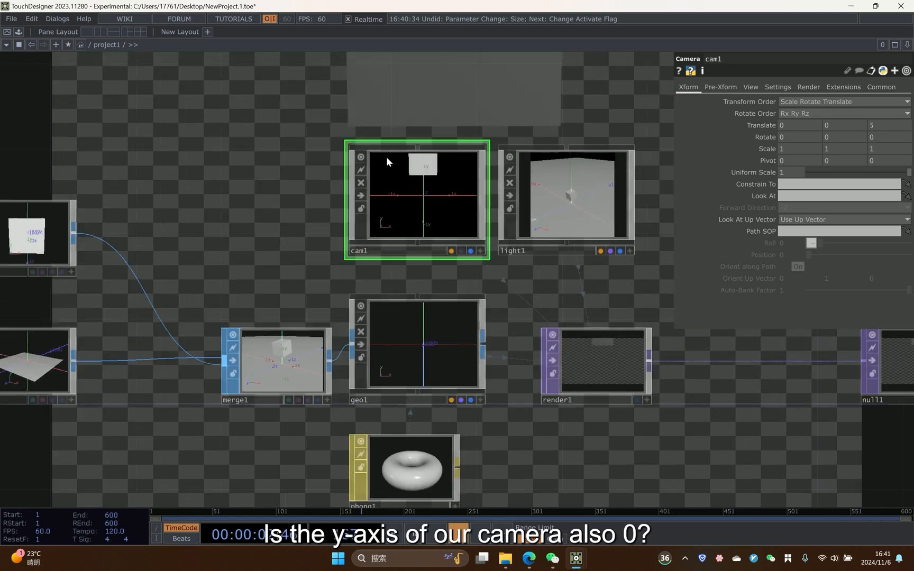
pyautogui.moveTo(836, 127); pyautogui.dragTo(855, 110)
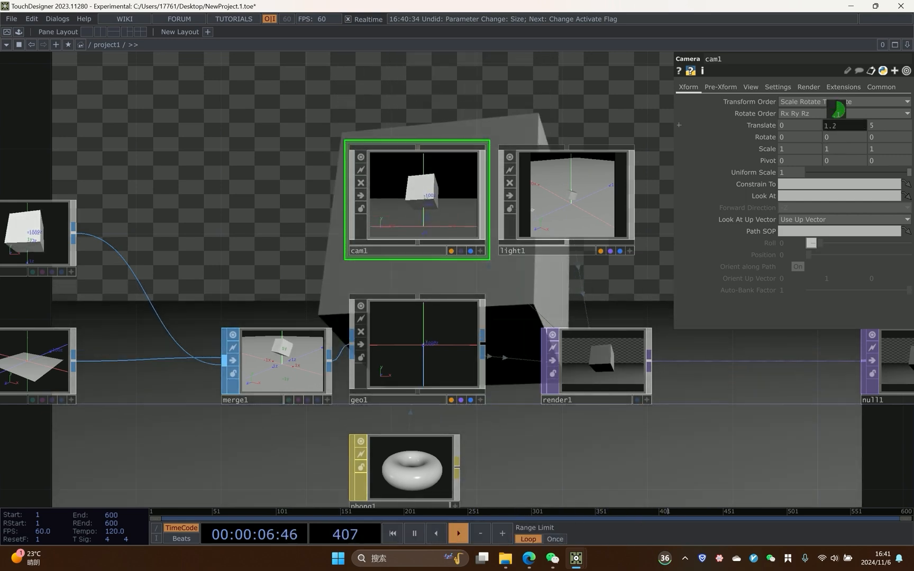
# Set light1's Shadow Type to Hard, 2D Mapped.
pyautogui.scroll(-4, 580, 295)
pyautogui.moveTo(581, 295); pyautogui.dragTo(352, 312)
pyautogui.scroll(2, 423, 321)
pyautogui.moveTo(425, 321); pyautogui.dragTo(314, 459)
pyautogui.click(207, 415)
pyautogui.moveTo(435, 370); pyautogui.dragTo(395, 348)
pyautogui.moveTo(182, 243); pyautogui.dragTo(170, 418, button='right')
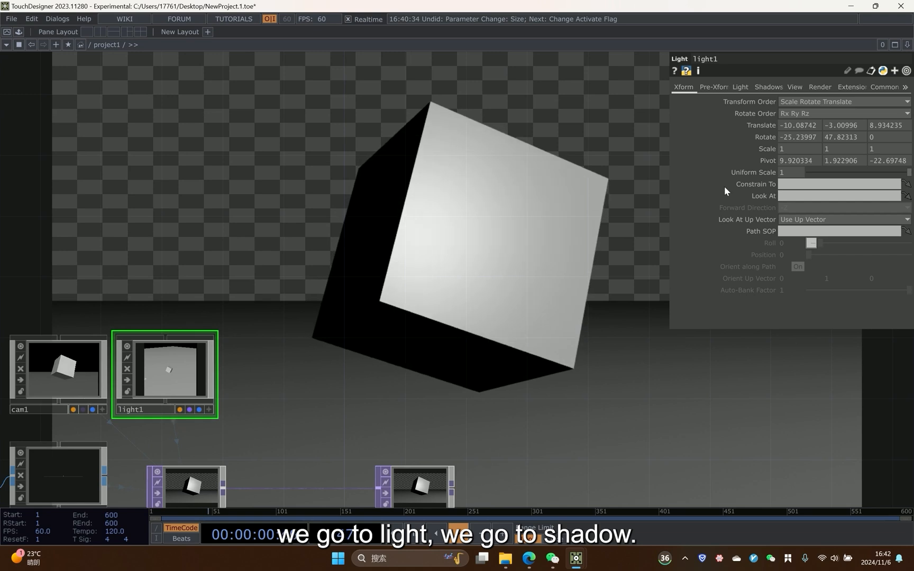
pyautogui.click(765, 87)
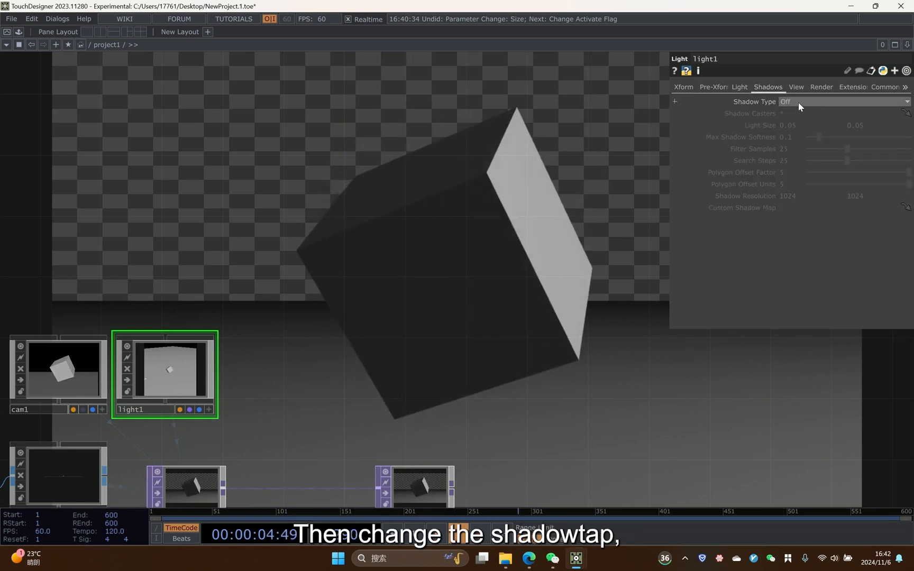
pyautogui.click(798, 102)
pyautogui.click(781, 123)
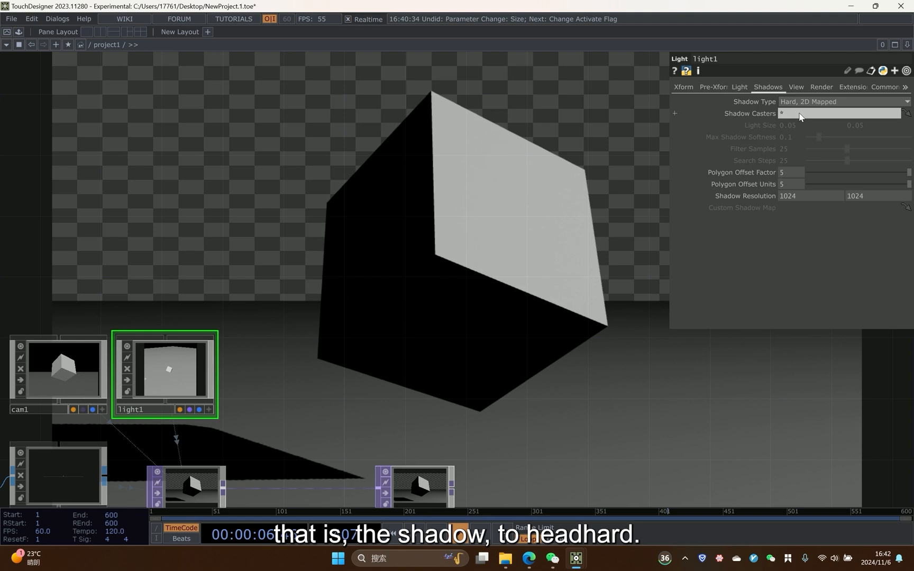
# Insert an RGB Key TOP between render1 and null1 to give the render a black background.
pyautogui.moveTo(555, 305); pyautogui.dragTo(539, 251)
pyautogui.scroll(3, 382, 357)
pyautogui.moveTo(382, 357); pyautogui.dragTo(289, 312)
pyautogui.scroll(-3, 199, 298)
pyautogui.moveTo(195, 295); pyautogui.dragTo(278, 318)
pyautogui.scroll(3, 238, 346)
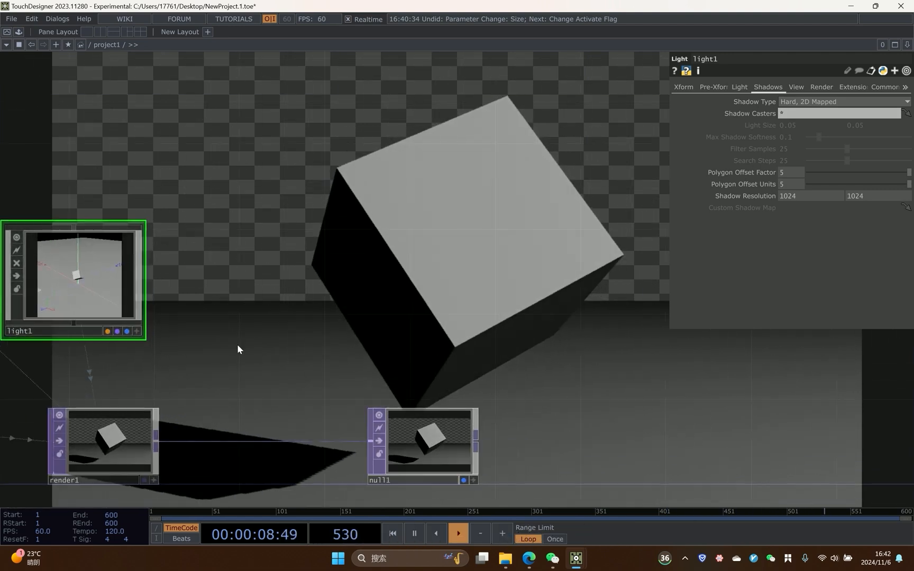
pyautogui.rightClick(257, 423)
pyautogui.click(278, 427)
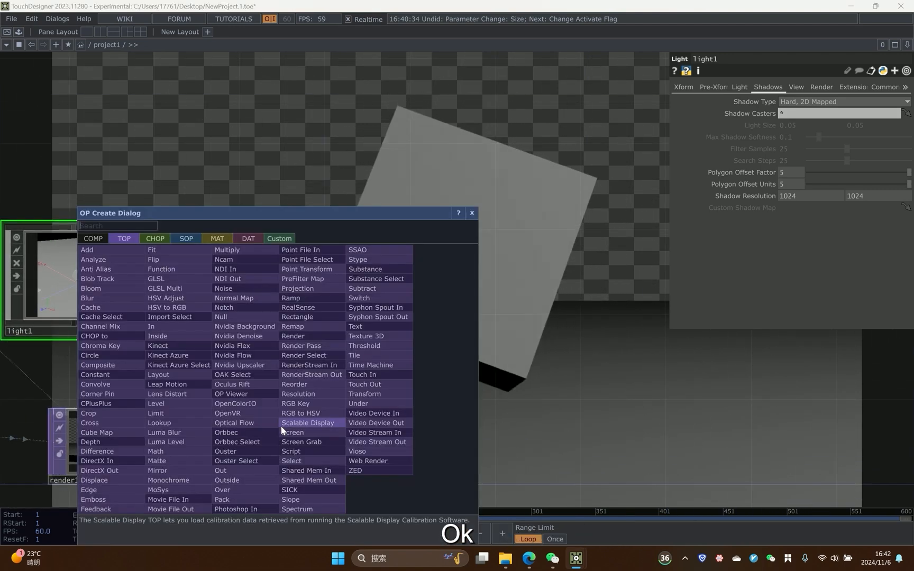
pyautogui.write('rgb')
pyautogui.click(304, 404)
pyautogui.click(306, 441)
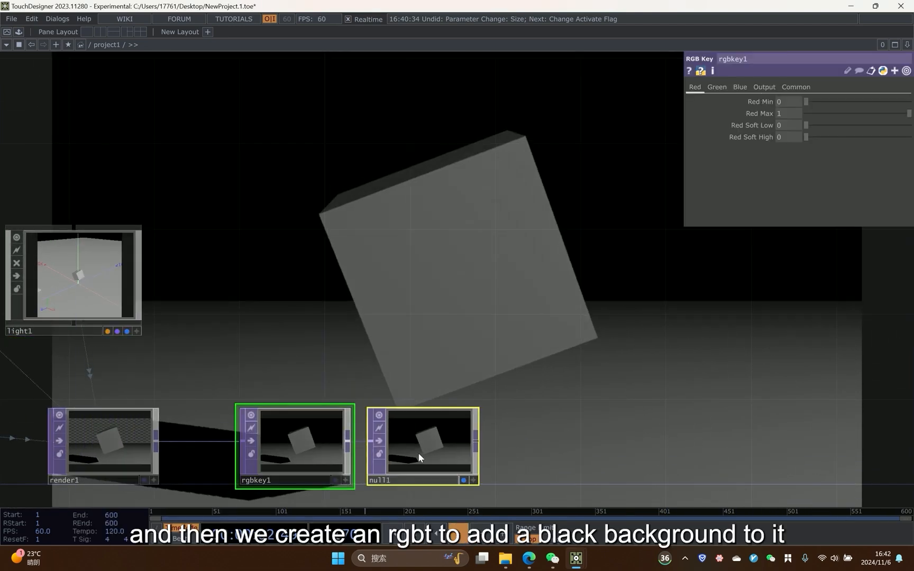
# Move rgbkey1 and null1 farther away from render1 to make room in the chain.
pyautogui.moveTo(308, 441); pyautogui.dragTo(669, 441)
pyautogui.moveTo(349, 346); pyautogui.dragTo(411, 346)
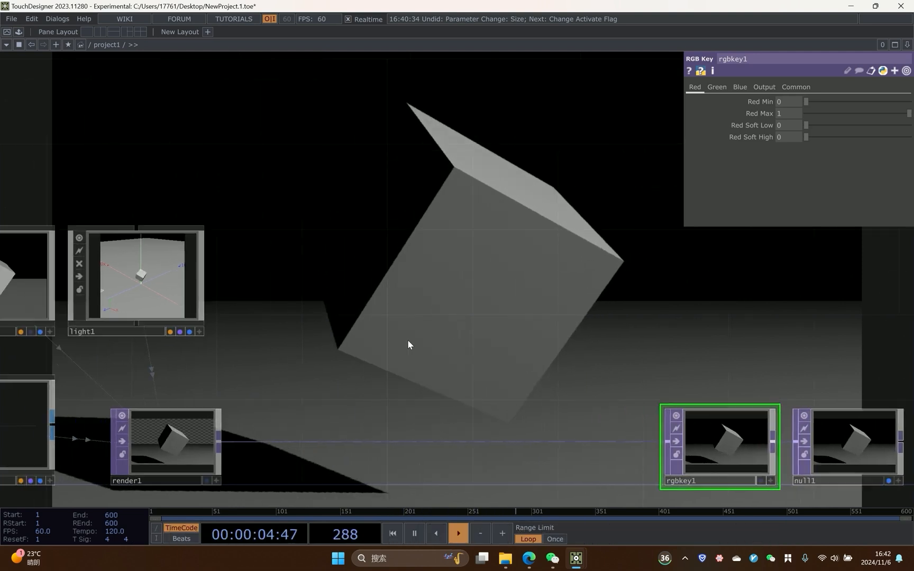
pyautogui.moveTo(318, 309); pyautogui.dragTo(353, 354)
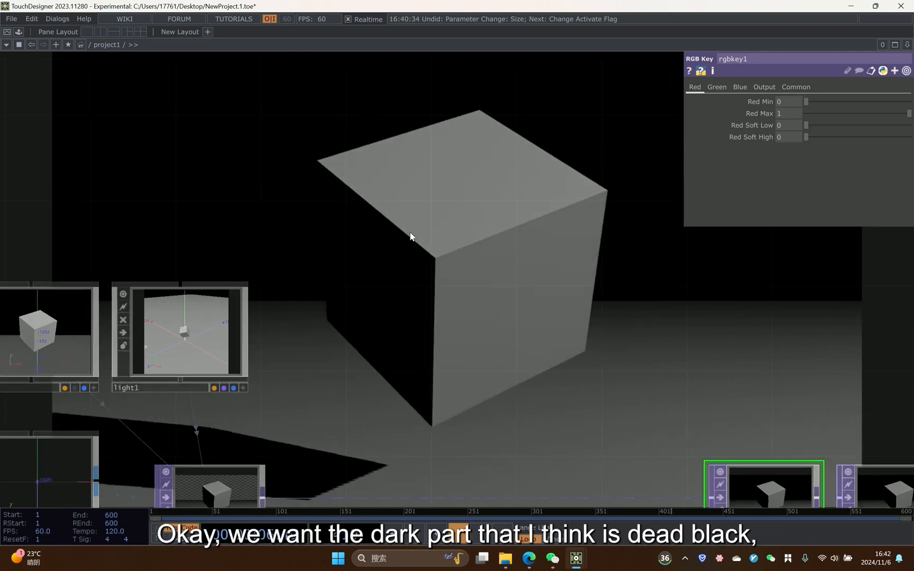
# Duplicate light1 and place the copy beside it.
pyautogui.moveTo(320, 324); pyautogui.dragTo(227, 353, button='right')
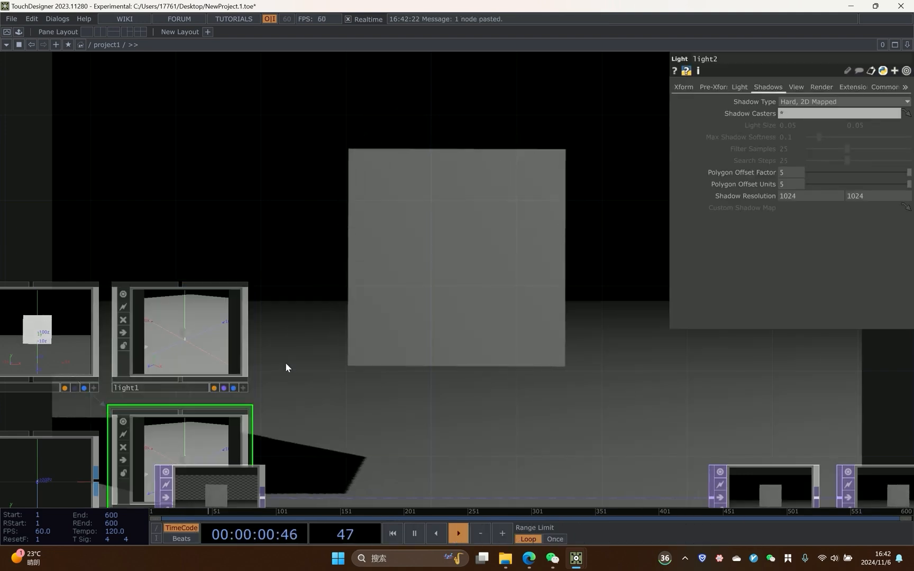
pyautogui.hotkey('ctrl', 'c')
pyautogui.hotkey('ctrl', 'v')
pyautogui.moveTo(174, 427); pyautogui.dragTo(343, 299)
pyautogui.scroll(5, 407, 365)
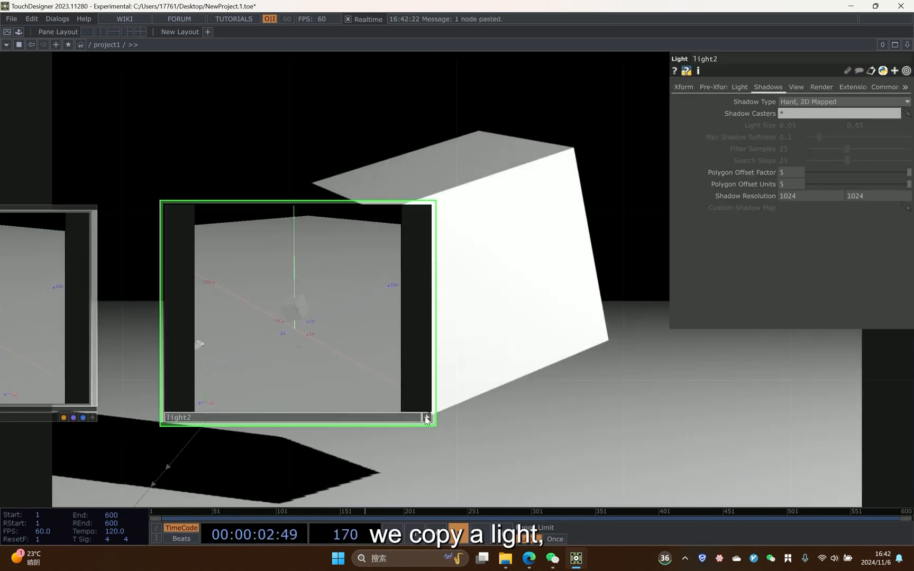
# Reposition light2 through its own view so that it shines on the dark side of the box.
pyautogui.moveTo(300, 343); pyautogui.dragTo(353, 327)
pyautogui.moveTo(453, 325); pyautogui.dragTo(355, 399)
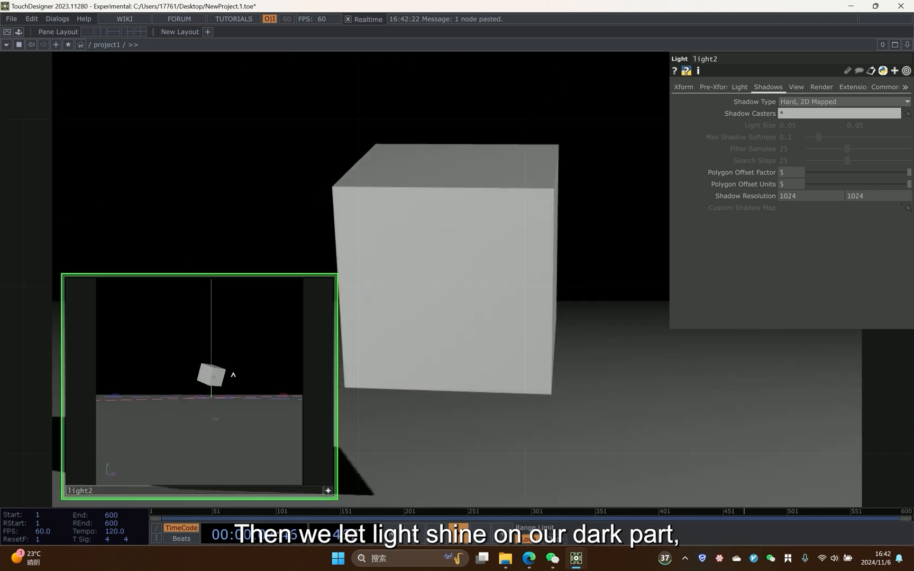
pyautogui.click(328, 491)
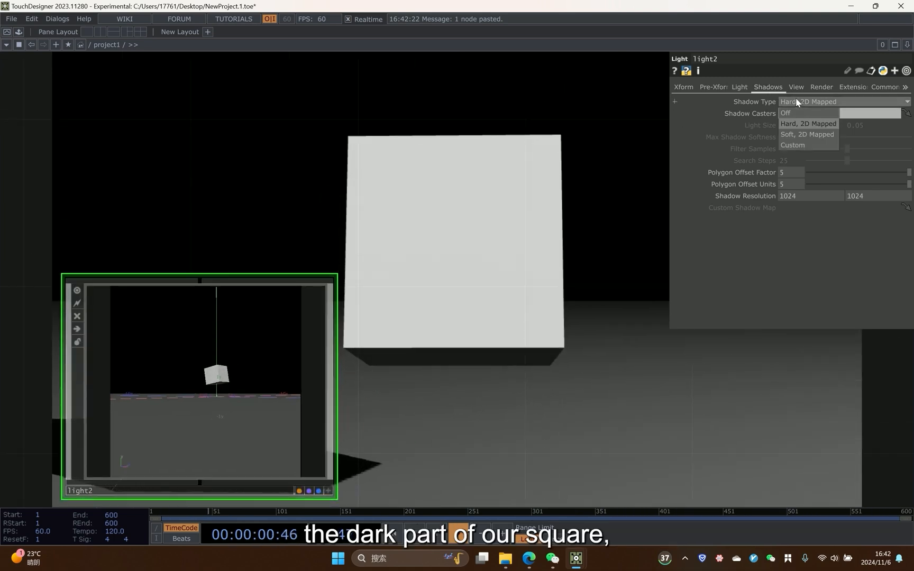
# Set light2's Shadow Type to Off and its Dimmer to 0.3.
pyautogui.click(795, 113)
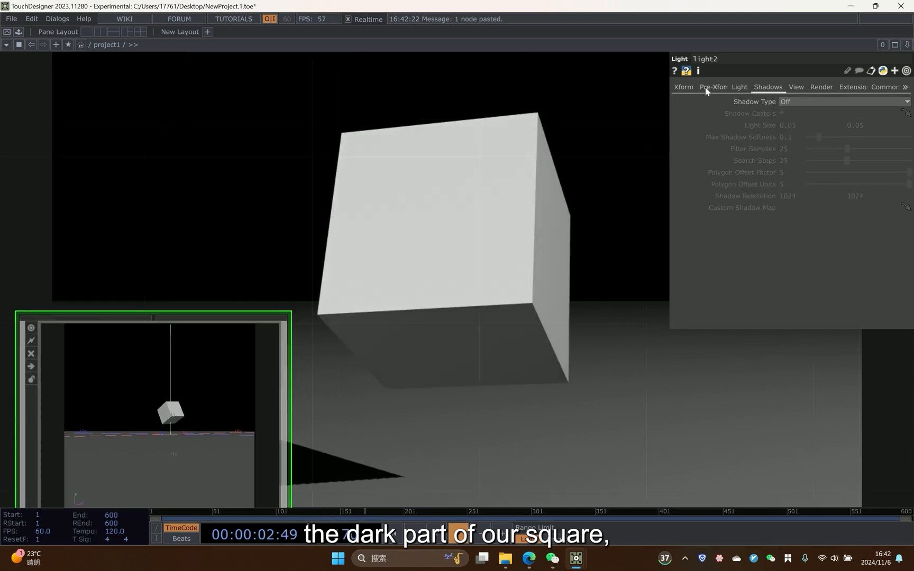
pyautogui.click(739, 86)
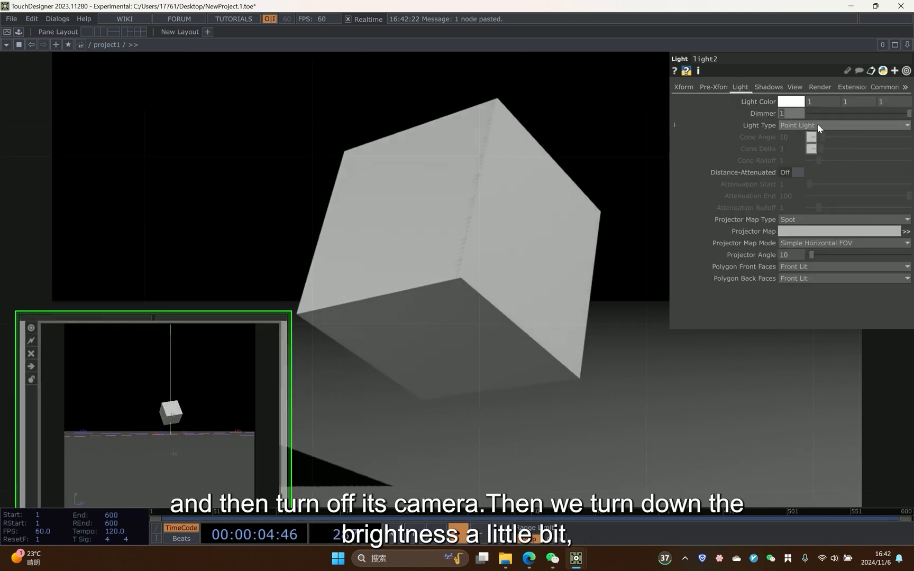
pyautogui.write('0.3')
pyautogui.press('Return')
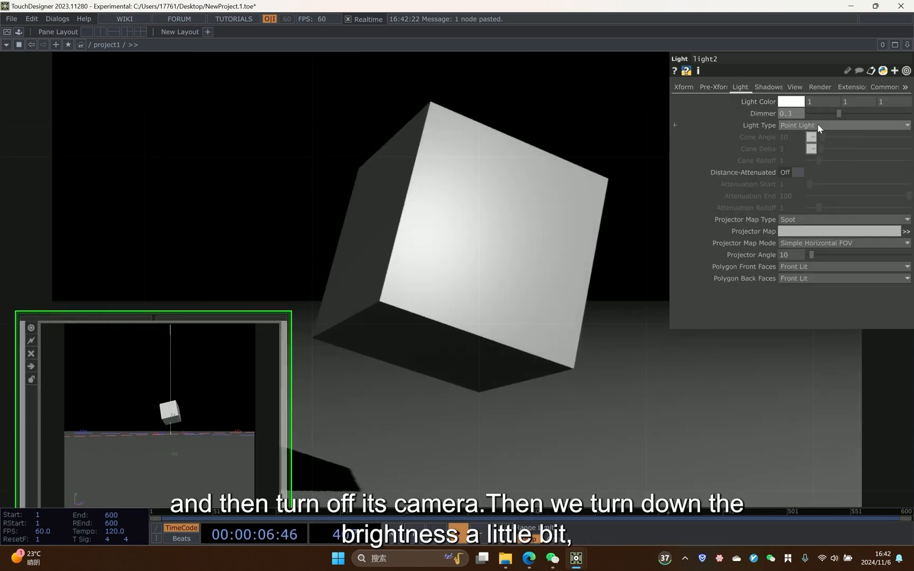
# Move box1 and grid1 farther away from merge1 to make room in the network.
pyautogui.scroll(-4, 351, 261)
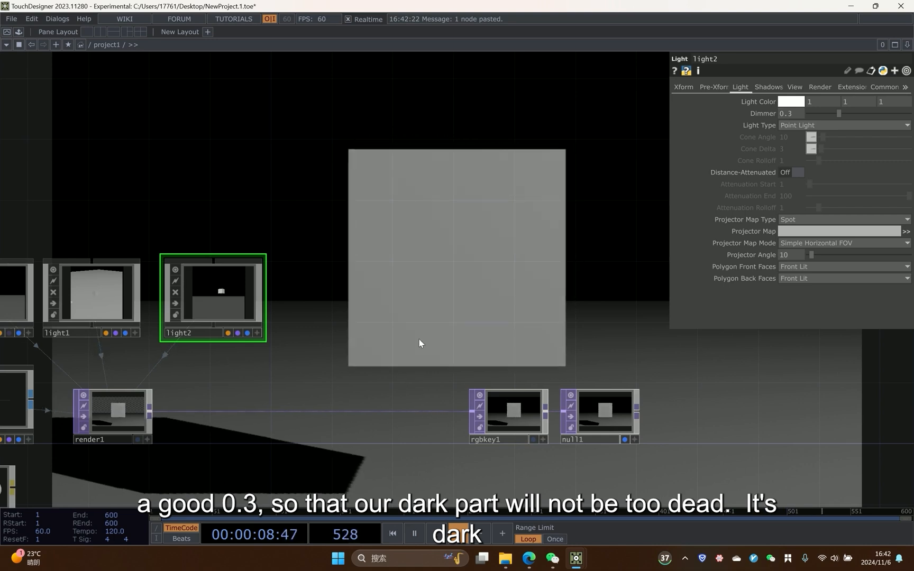
pyautogui.scroll(-6, 419, 343)
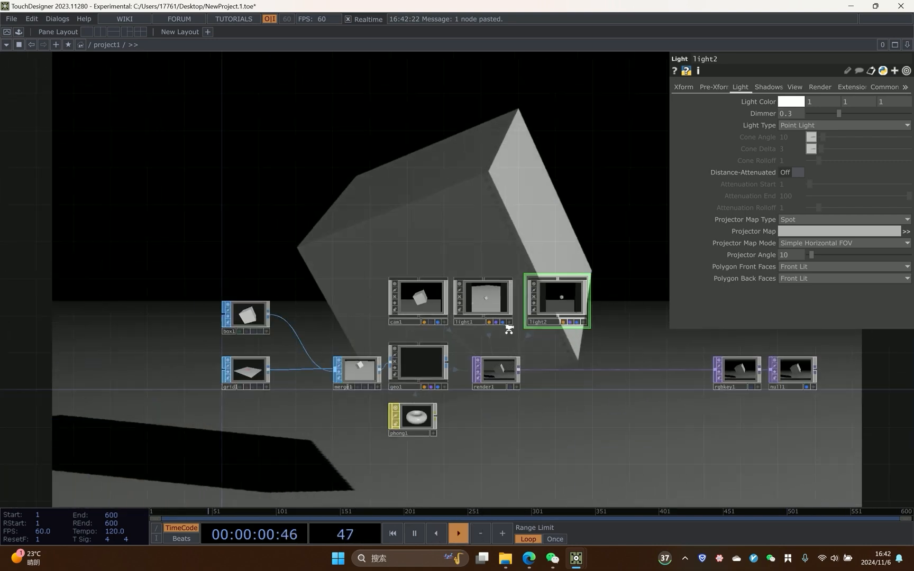
pyautogui.moveTo(509, 329); pyautogui.dragTo(605, 312)
pyautogui.scroll(1, 605, 312)
pyautogui.moveTo(300, 261); pyautogui.dragTo(322, 348, button='right')
pyautogui.moveTo(304, 316); pyautogui.dragTo(186, 315)
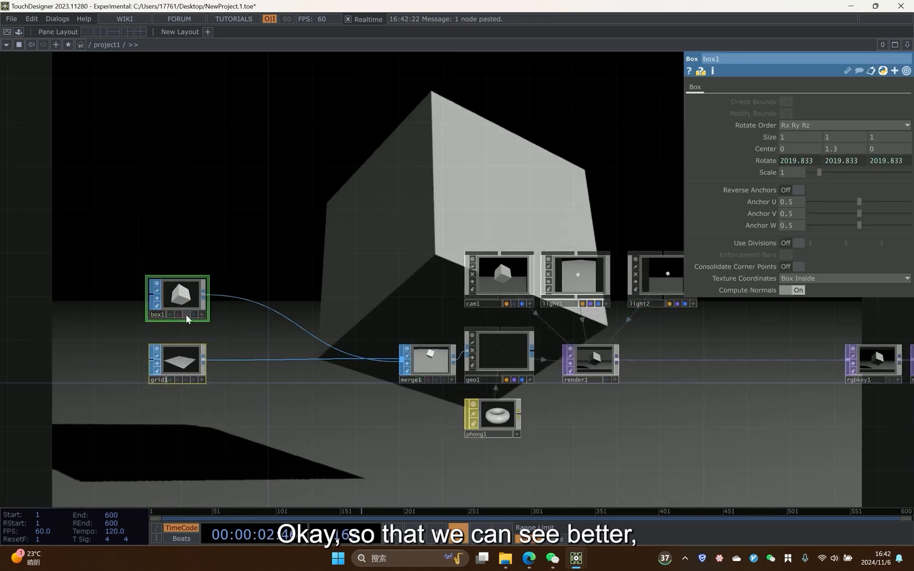
# Make two copies of box1 and arrange them in a column above it.
pyautogui.scroll(2, 219, 236)
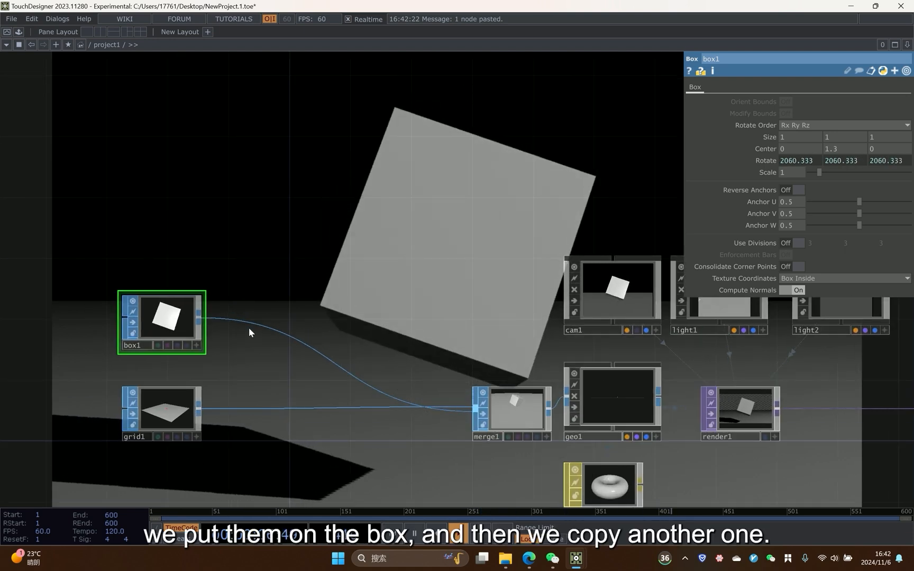
pyautogui.hotkey('ctrl', 'c')
pyautogui.hotkey('ctrl', 'v')
pyautogui.moveTo(176, 384); pyautogui.dragTo(171, 151)
pyautogui.hotkey('ctrl', 'v')
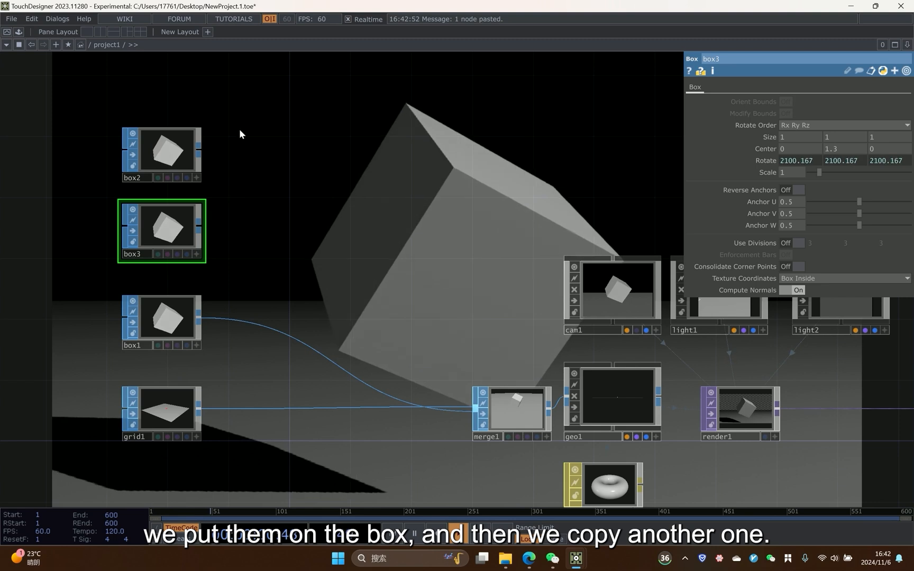
pyautogui.moveTo(239, 157); pyautogui.dragTo(175, 245, button='right')
pyautogui.moveTo(175, 245); pyautogui.dragTo(175, 260)
pyautogui.click(261, 192)
# Append a Transform SOP to box2, duplicate it, and connect box3 to the duplicate.
pyautogui.rightClick(204, 164)
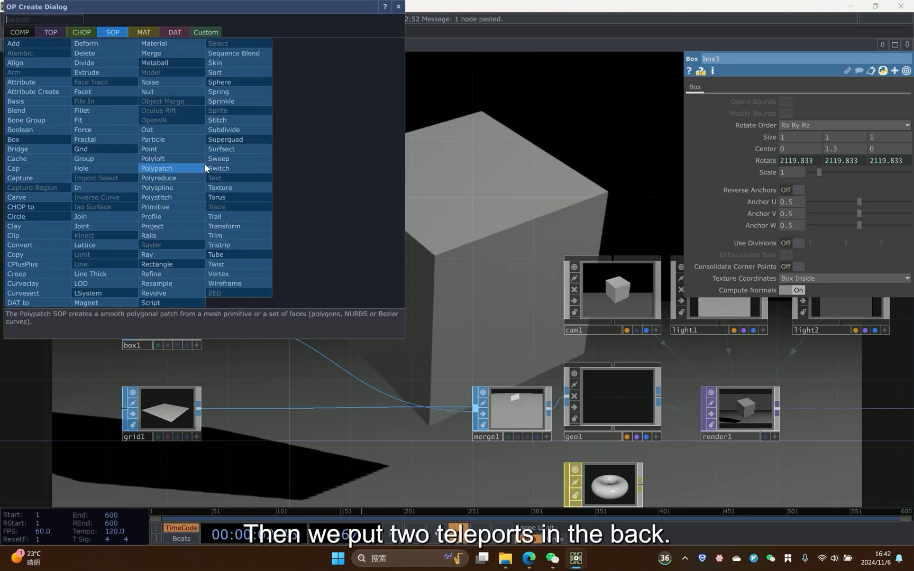
pyautogui.click(226, 175)
pyautogui.click(264, 170)
pyautogui.hotkey('ctrl', 'c')
pyautogui.hotkey('ctrl', 'v')
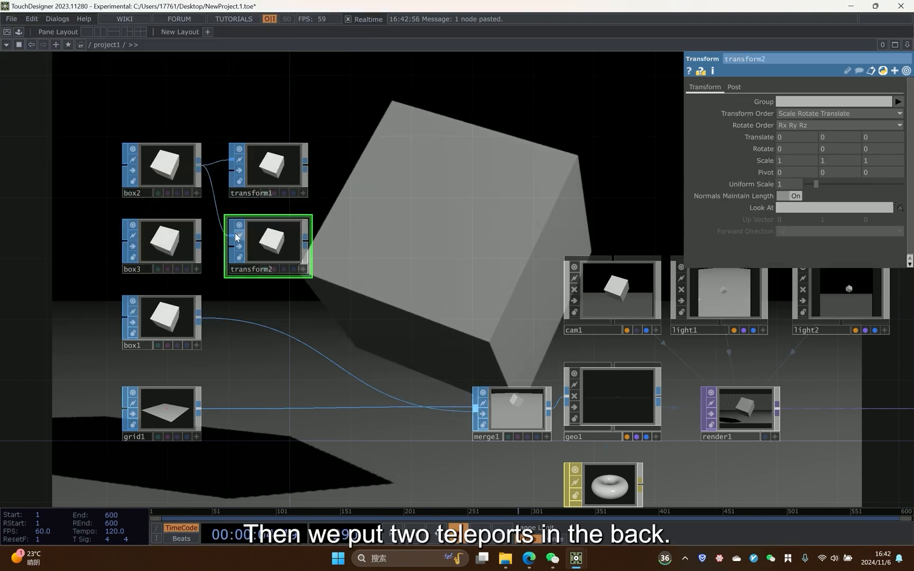
pyautogui.moveTo(201, 238); pyautogui.dragTo(233, 238)
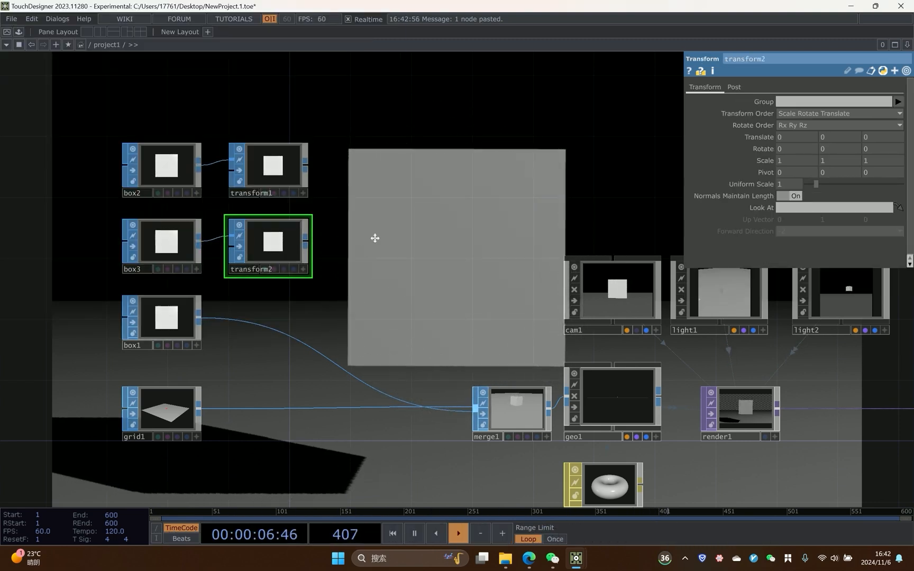
# Wire transform1 and transform2 into merge1.
pyautogui.scroll(3, 376, 236)
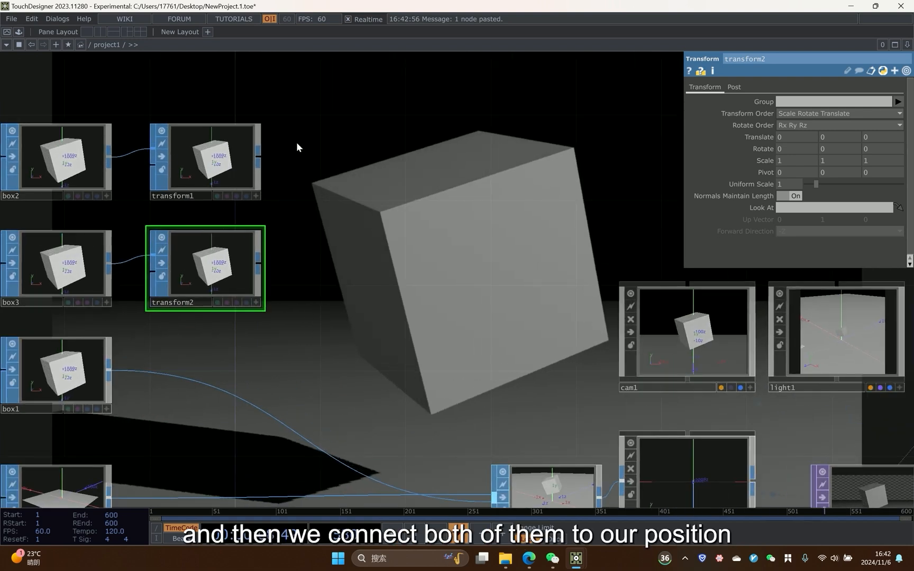
pyautogui.moveTo(457, 495); pyautogui.dragTo(494, 497)
pyautogui.scroll(-4, 384, 235)
pyautogui.moveTo(368, 121); pyautogui.dragTo(285, 252, button='right')
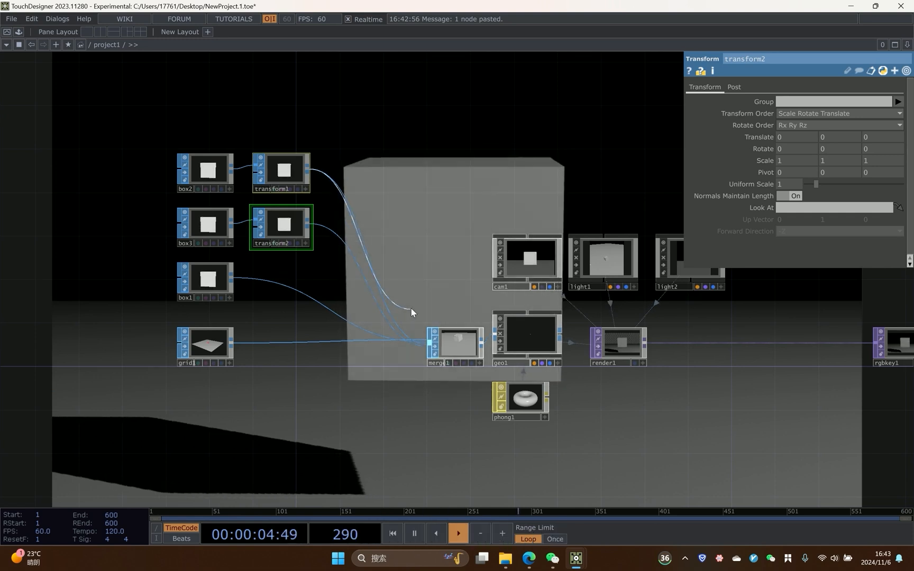
# Set Translate X to -1.7 on transform1 and 1.7 on transform2 to place the copies either side of the central box.
pyautogui.scroll(2, 330, 111)
pyautogui.moveTo(284, 97); pyautogui.dragTo(255, 129)
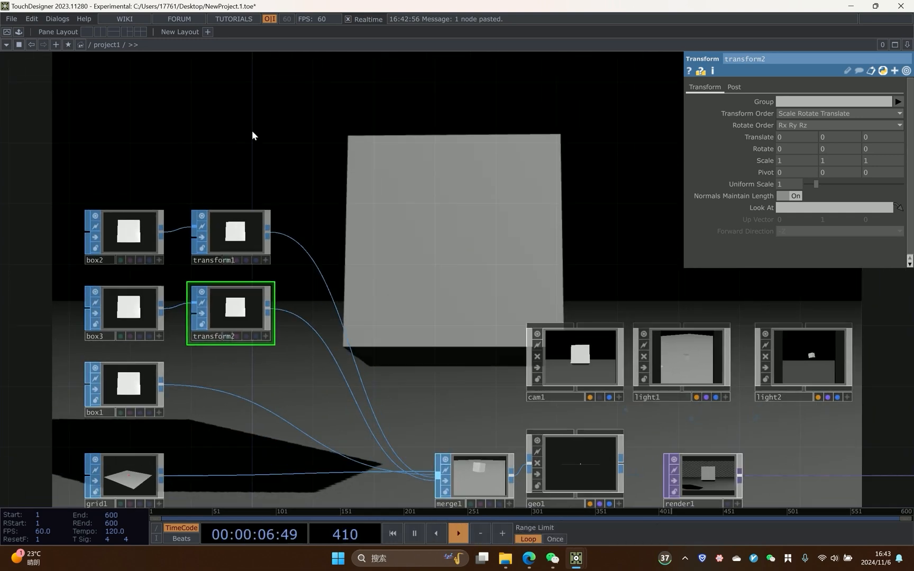
pyautogui.click(232, 229)
pyautogui.scroll(2, 345, 227)
pyautogui.moveTo(170, 186); pyautogui.dragTo(132, 192)
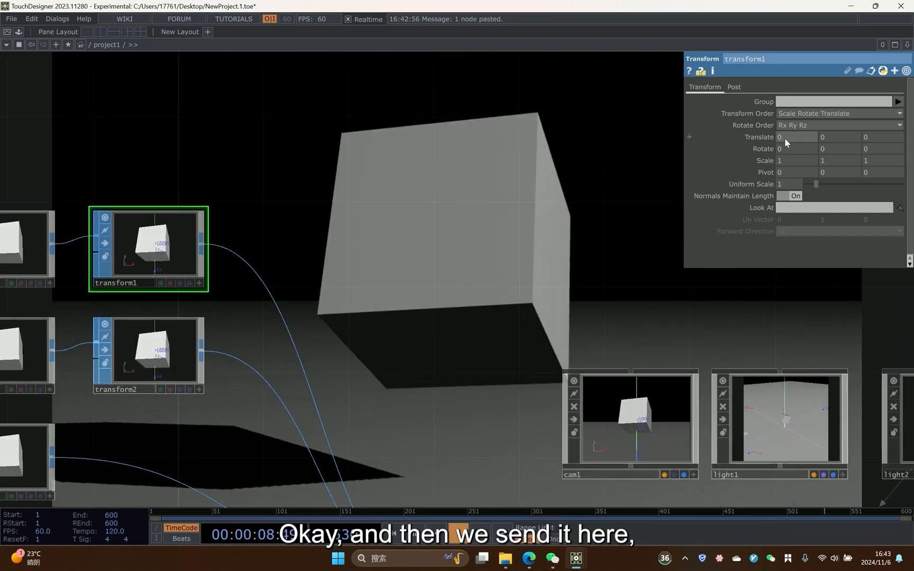
pyautogui.moveTo(784, 138); pyautogui.dragTo(339, 316)
pyautogui.click(171, 349)
pyautogui.moveTo(788, 137); pyautogui.dragTo(877, 137)
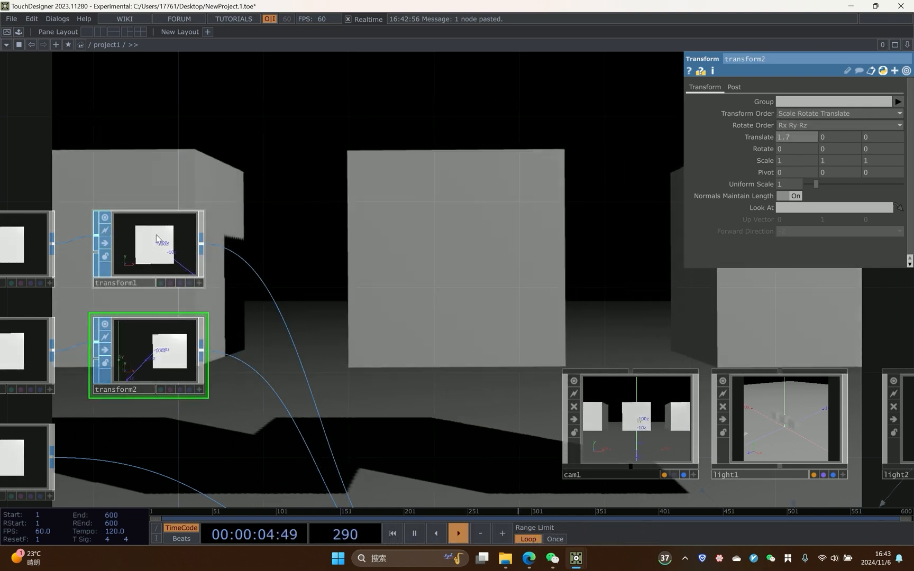
pyautogui.click(169, 249)
pyautogui.click(161, 362)
pyautogui.click(158, 266)
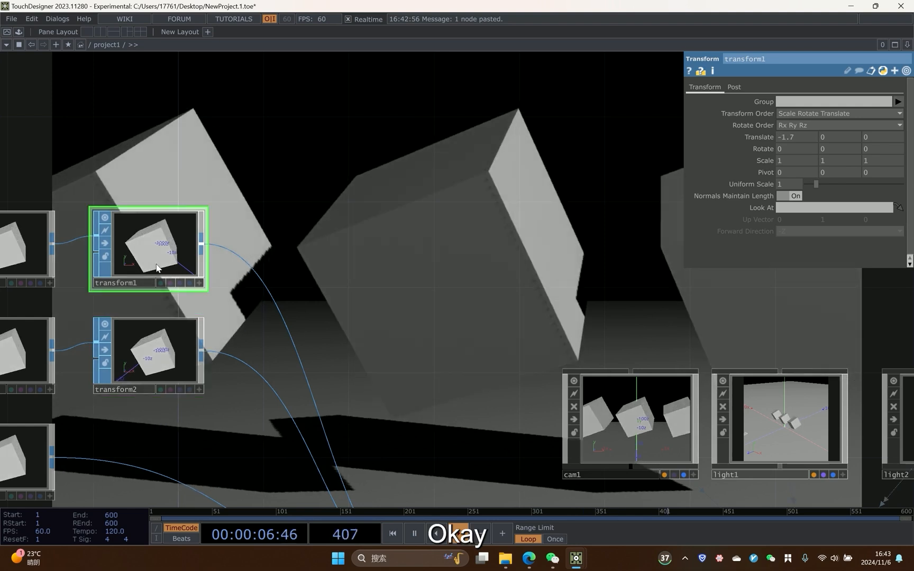
# Set the Uniform Scale of transform2 and transform1 to 0.7.
pyautogui.click(162, 354)
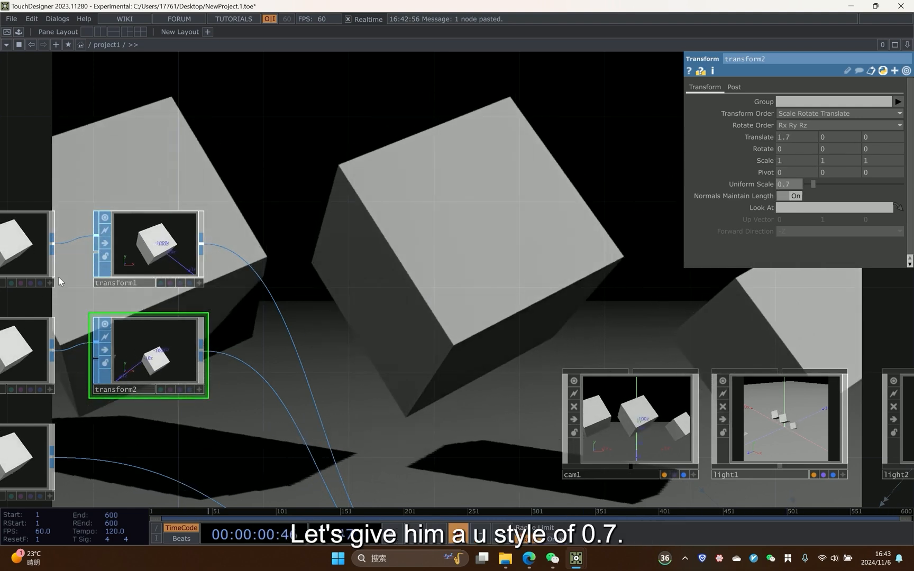
pyautogui.click(170, 248)
pyautogui.click(783, 184)
pyautogui.write('0.7')
pyautogui.press('Return')
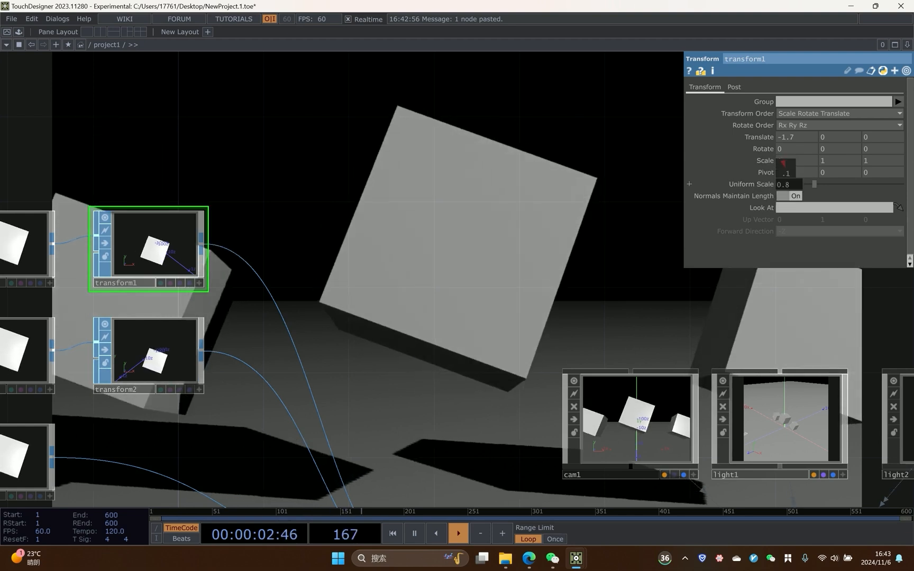
pyautogui.scroll(-2, 472, 182)
pyautogui.moveTo(471, 182); pyautogui.dragTo(239, 339)
pyautogui.scroll(-3, 239, 340)
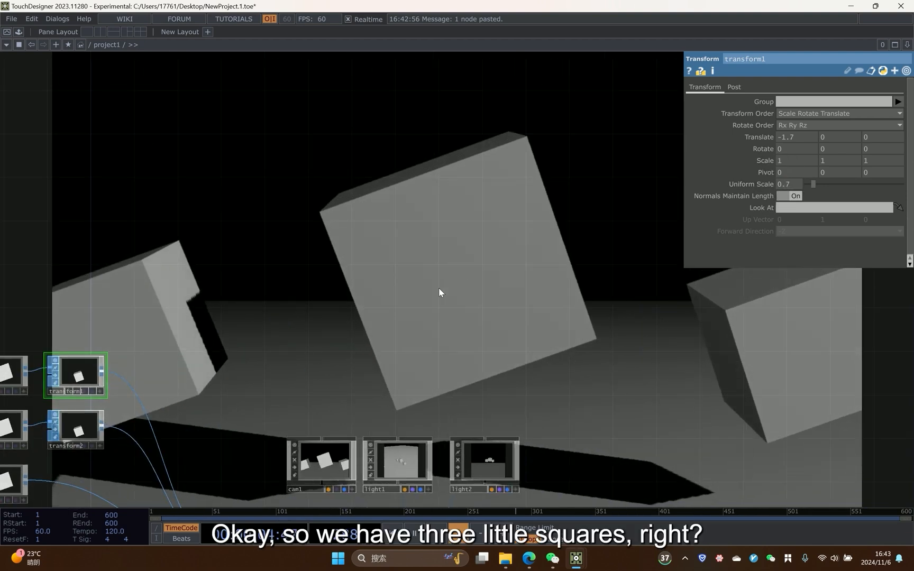
pyautogui.scroll(-3, 399, 271)
pyautogui.moveTo(399, 271); pyautogui.dragTo(459, 173)
pyautogui.scroll(-1, 480, 323)
pyautogui.moveTo(480, 323); pyautogui.dragTo(394, 282)
pyautogui.scroll(2, 394, 283)
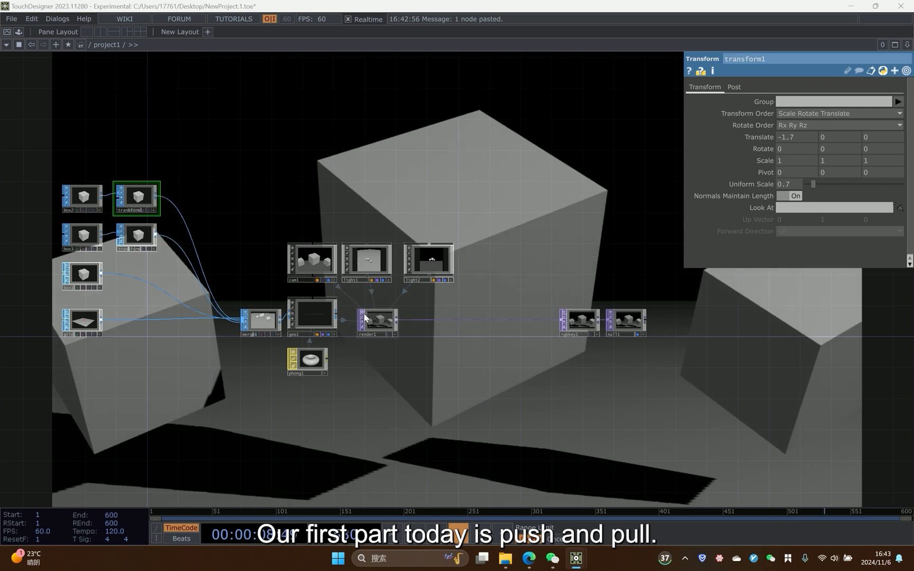
pyautogui.scroll(2, 314, 215)
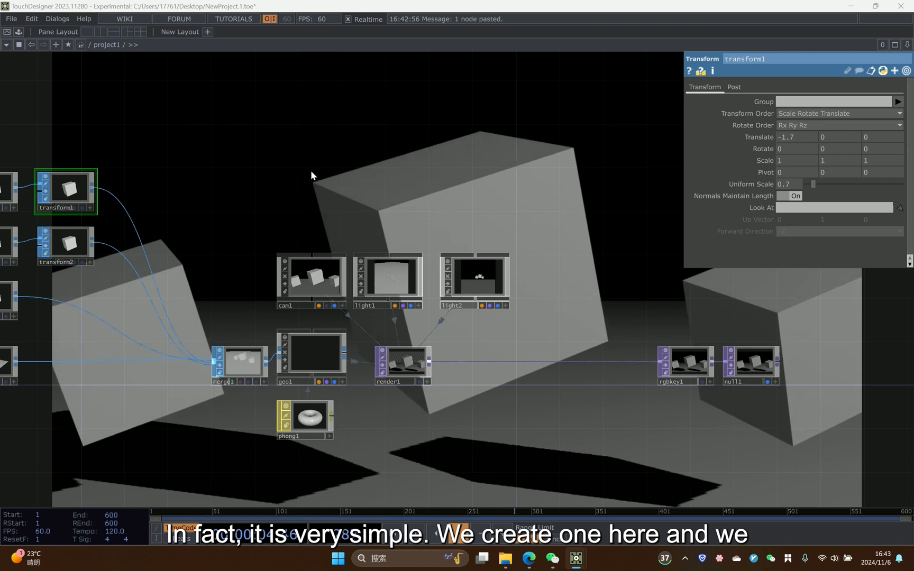
# Add the Increase_Decrease component from the Offten use folder of My Components to the empty area above the cameras and lights.
pyautogui.click(316, 276)
pyautogui.moveTo(293, 229); pyautogui.dragTo(311, 340)
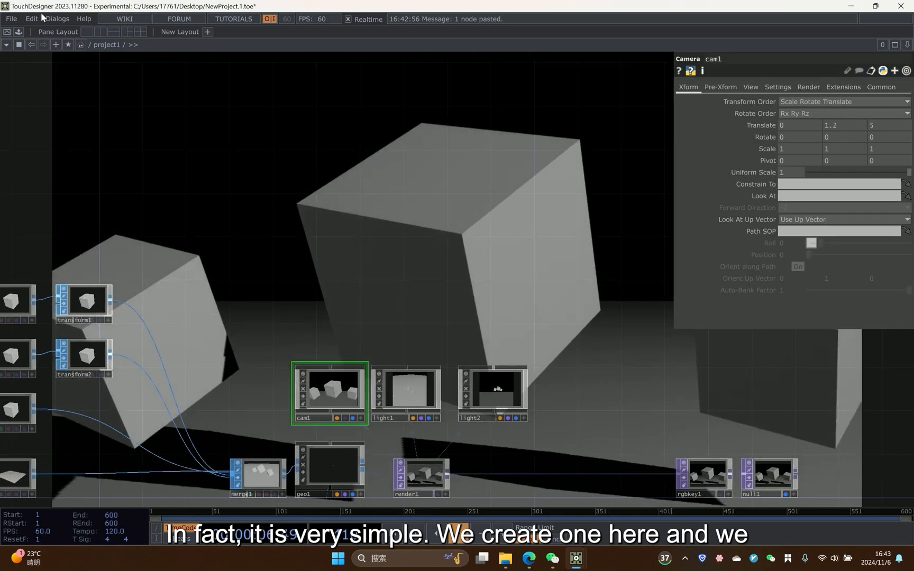
pyautogui.click(15, 30)
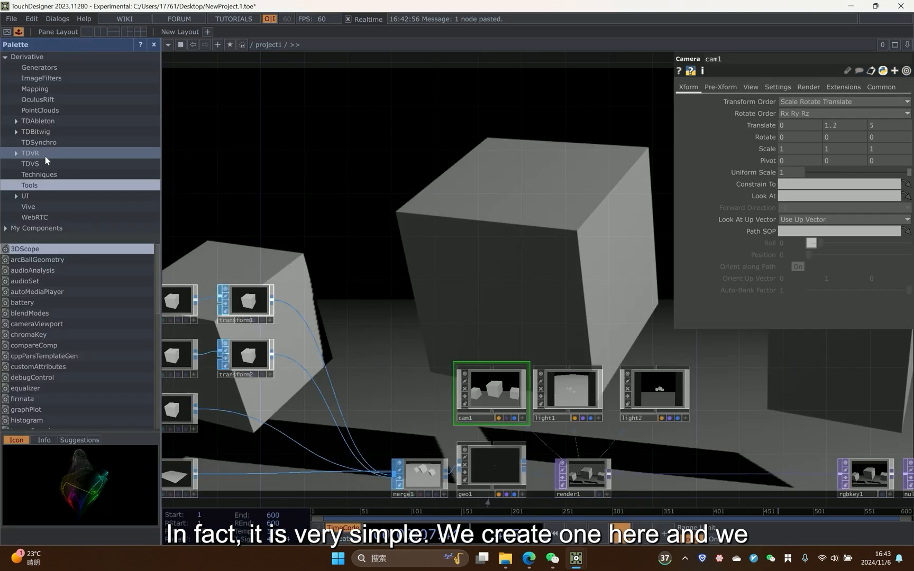
pyautogui.click(47, 228)
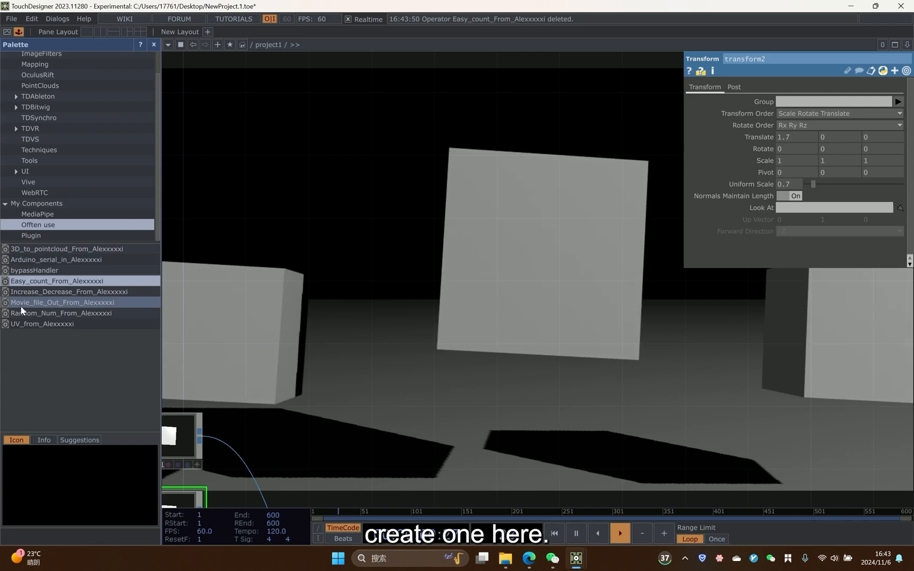
pyautogui.moveTo(46, 292); pyautogui.dragTo(402, 254)
pyautogui.click(154, 44)
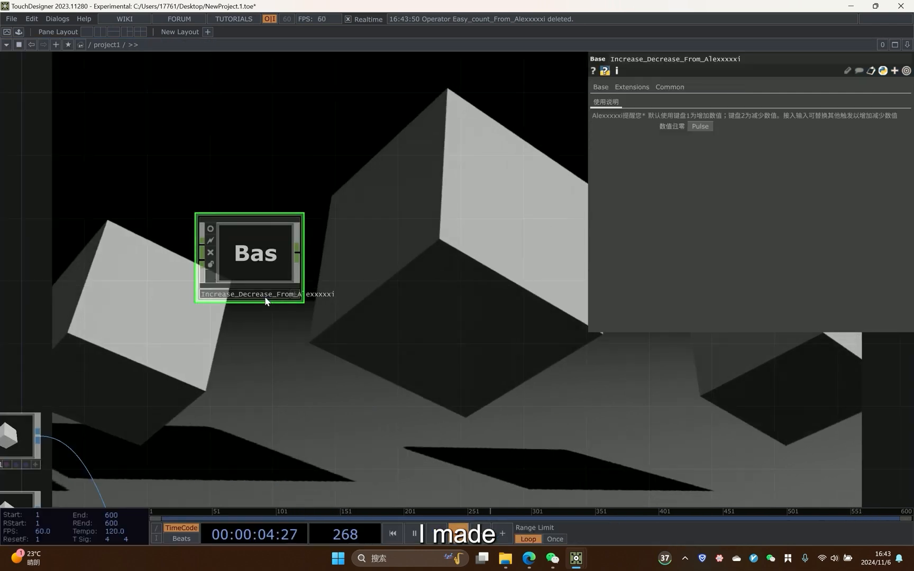
# Enter the Increase_Decrease component and move its keyboard input and trigger nodes closer together.
pyautogui.doubleClick(264, 257)
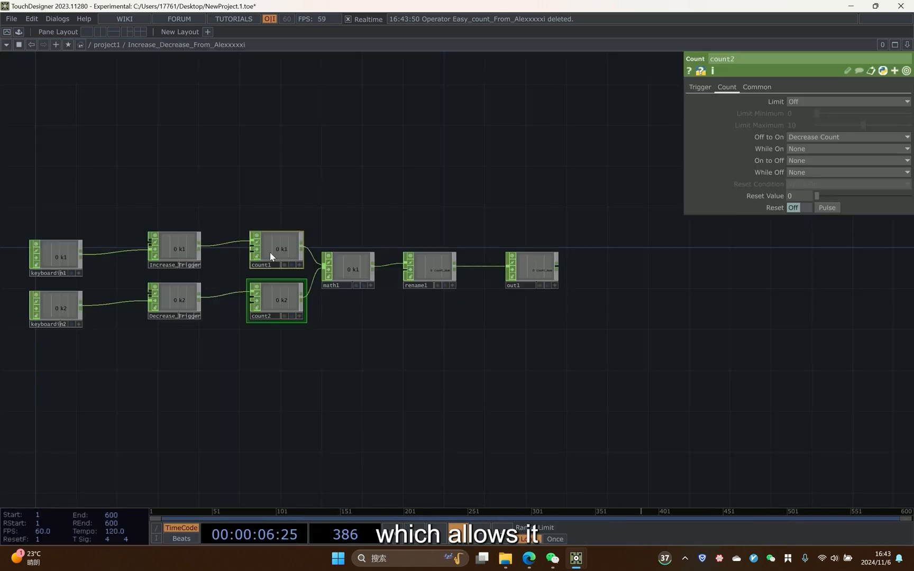
pyautogui.moveTo(119, 235); pyautogui.dragTo(132, 367, button='right')
pyautogui.moveTo(117, 284); pyautogui.dragTo(154, 272)
pyautogui.click(274, 208)
pyautogui.scroll(-3, 319, 228)
pyautogui.moveTo(319, 227); pyautogui.dragTo(310, 336, button='right')
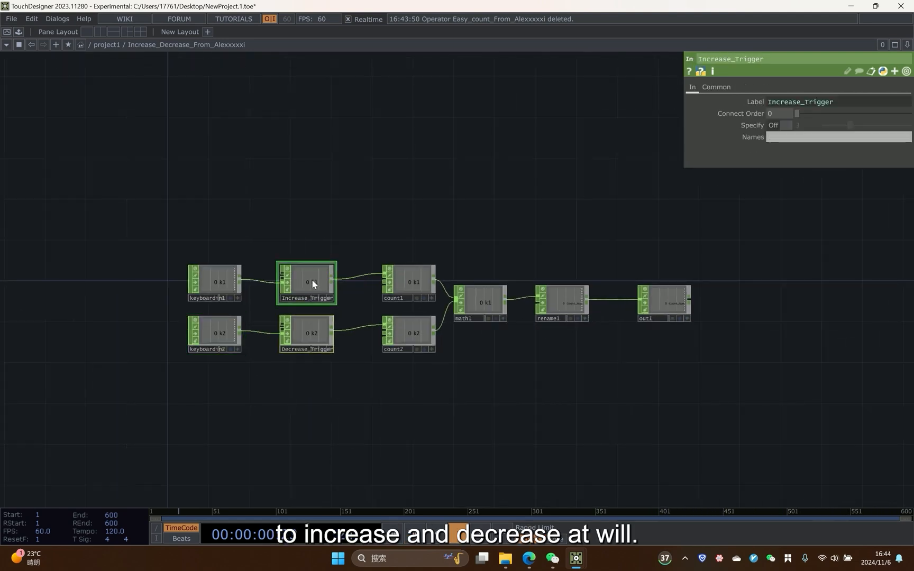
pyautogui.moveTo(311, 280); pyautogui.dragTo(287, 280)
pyautogui.moveTo(405, 242); pyautogui.dragTo(312, 245)
pyautogui.scroll(3, 312, 246)
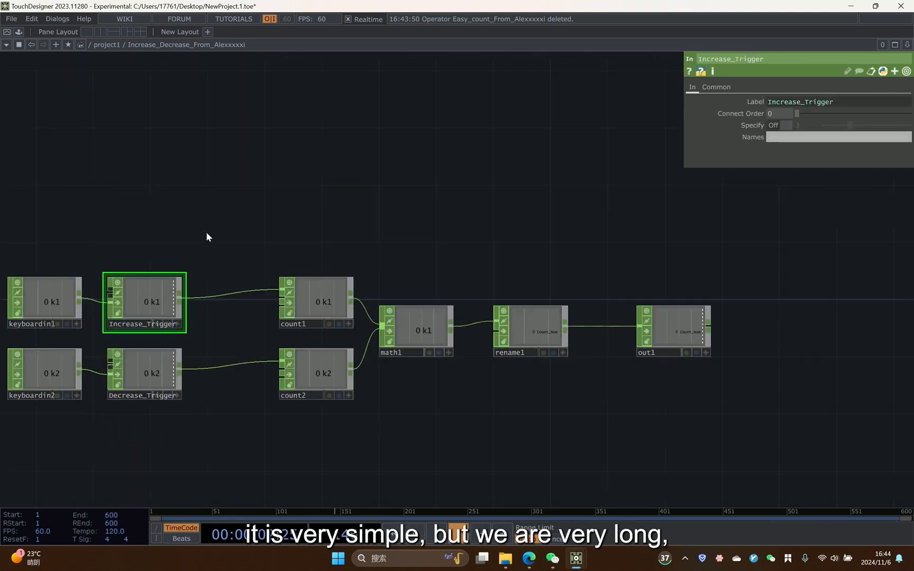
# Move rename1 and out1 closer to math1 inside the component.
pyautogui.moveTo(265, 196); pyautogui.dragTo(675, 408, button='right')
pyautogui.click(554, 311)
pyautogui.moveTo(698, 314); pyautogui.dragTo(640, 314)
pyautogui.moveTo(684, 370); pyautogui.dragTo(686, 371, button='right')
pyautogui.moveTo(630, 340); pyautogui.dragTo(583, 321)
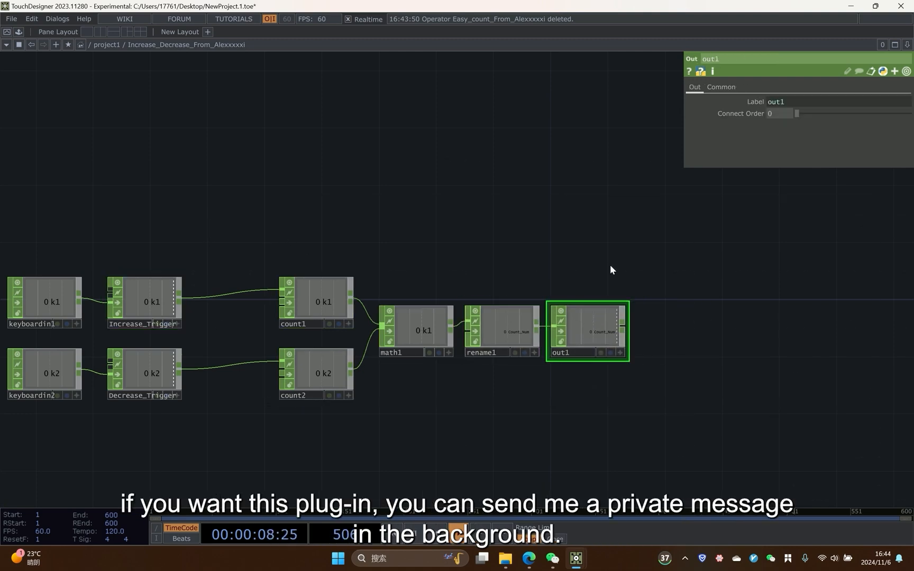
pyautogui.moveTo(416, 259); pyautogui.dragTo(458, 207)
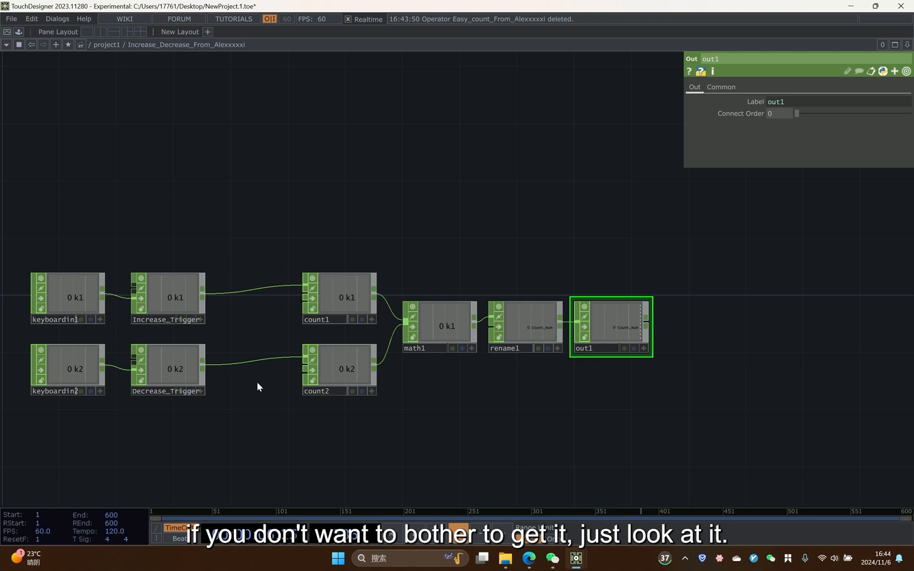
# Examine the parameters of count1, count2 and math1 inside the component.
pyautogui.click(346, 294)
pyautogui.click(346, 363)
pyautogui.click(351, 302)
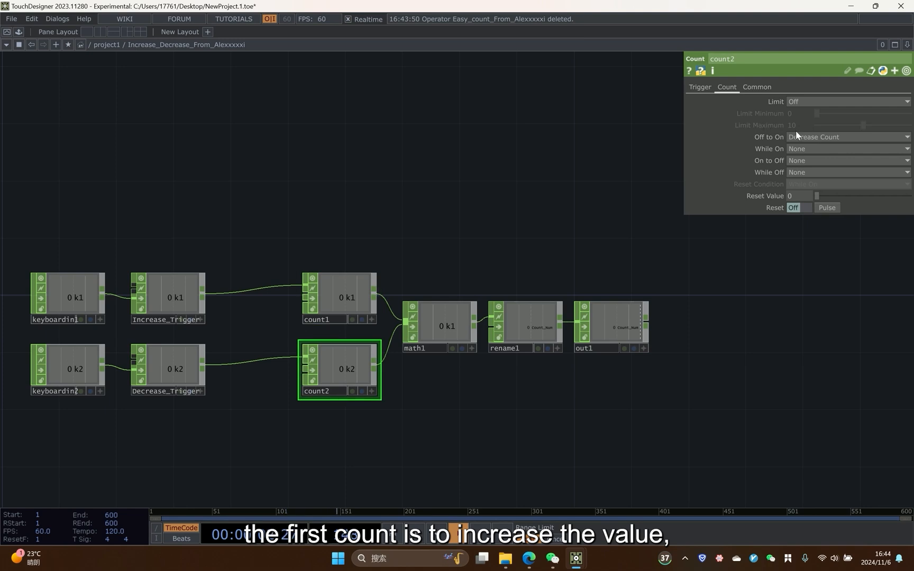
pyautogui.click(447, 330)
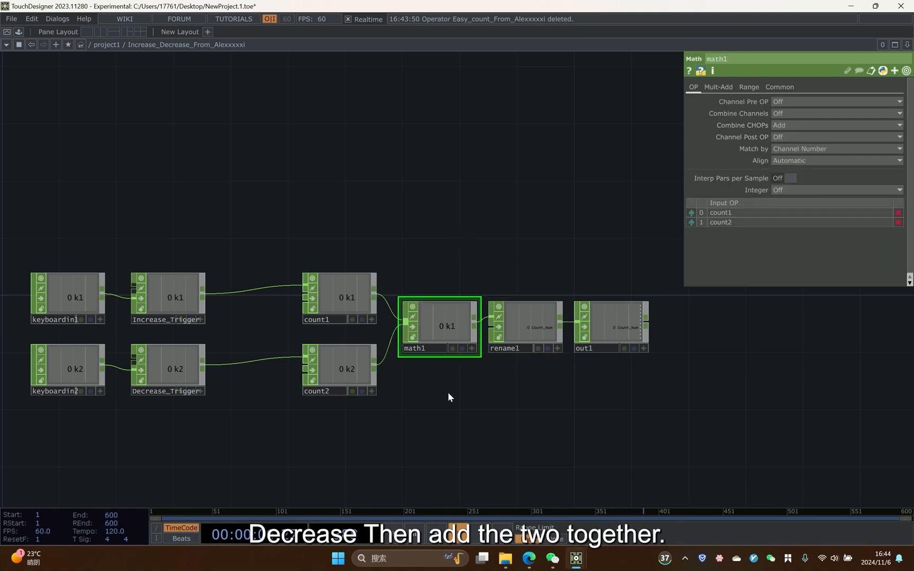
# Test the counter by repeatedly triggering increases with input 1 and decreases with input 2.
pyautogui.moveTo(41, 226); pyautogui.dragTo(101, 232)
pyautogui.press('1')
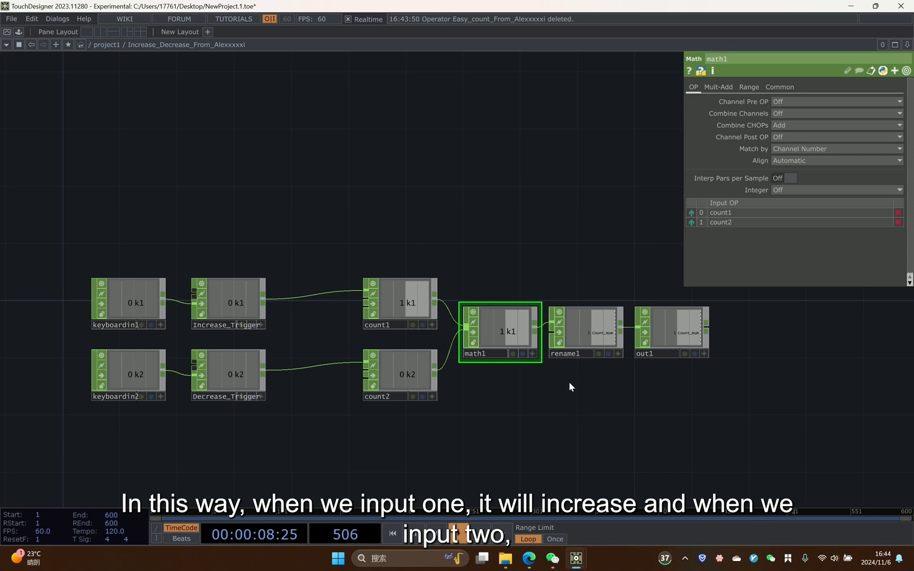
pyautogui.press('2')
pyautogui.press('2')
pyautogui.press('2')
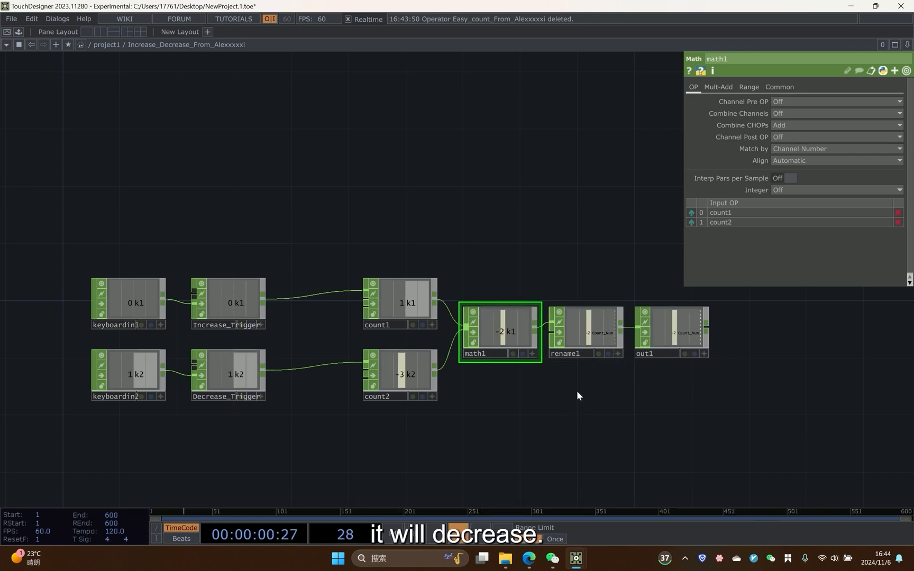
pyautogui.press('1')
pyautogui.press('1')
pyautogui.press('1')
pyautogui.press('2')
pyautogui.press('2')
pyautogui.press('1')
pyautogui.press('1')
pyautogui.press('2')
pyautogui.press('2')
pyautogui.press('1')
pyautogui.press('1')
# Return to the project1 network and reset the Increase_Decrease component's value to zero.
pyautogui.scroll(-5, 473, 261)
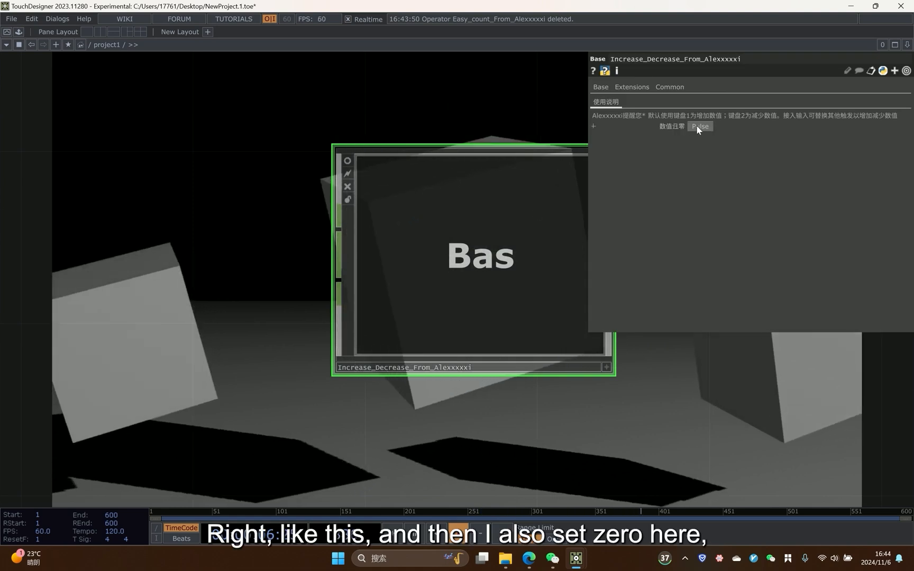
pyautogui.moveTo(659, 266); pyautogui.dragTo(439, 307)
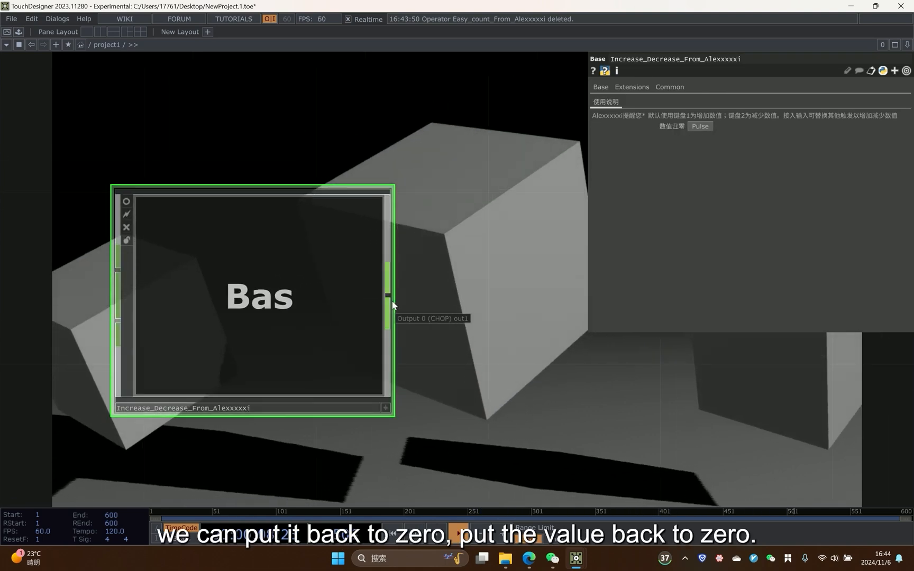
# Connect a Null CHOP to the Increase_Decrease component's output and space the two nodes apart above the cameras and lights.
pyautogui.rightClick(390, 301)
pyautogui.write('nuy')
pyautogui.click(431, 292)
pyautogui.click(641, 325)
pyautogui.moveTo(463, 320); pyautogui.dragTo(339, 330)
pyautogui.scroll(-5, 255, 318)
pyautogui.moveTo(402, 329); pyautogui.dragTo(466, 327)
pyautogui.moveTo(523, 306); pyautogui.dragTo(479, 224)
pyautogui.scroll(-5, 464, 222)
pyautogui.scroll(1, 463, 222)
pyautogui.moveTo(256, 215); pyautogui.dragTo(129, 215)
pyautogui.scroll(2, 247, 213)
# Insert a Filter CHOP between the Increase_Decrease component and null2.
pyautogui.rightClick(216, 219)
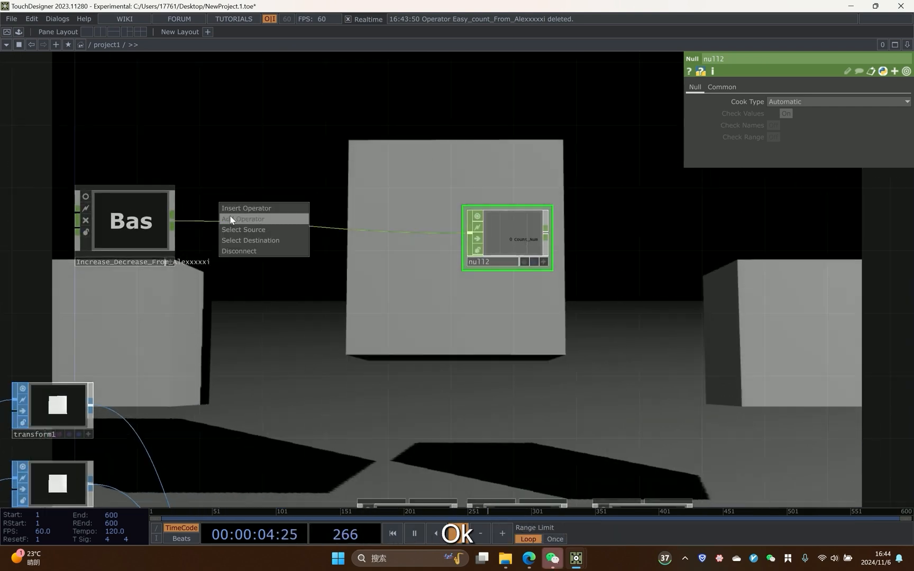
pyautogui.click(236, 210)
pyautogui.click(130, 333)
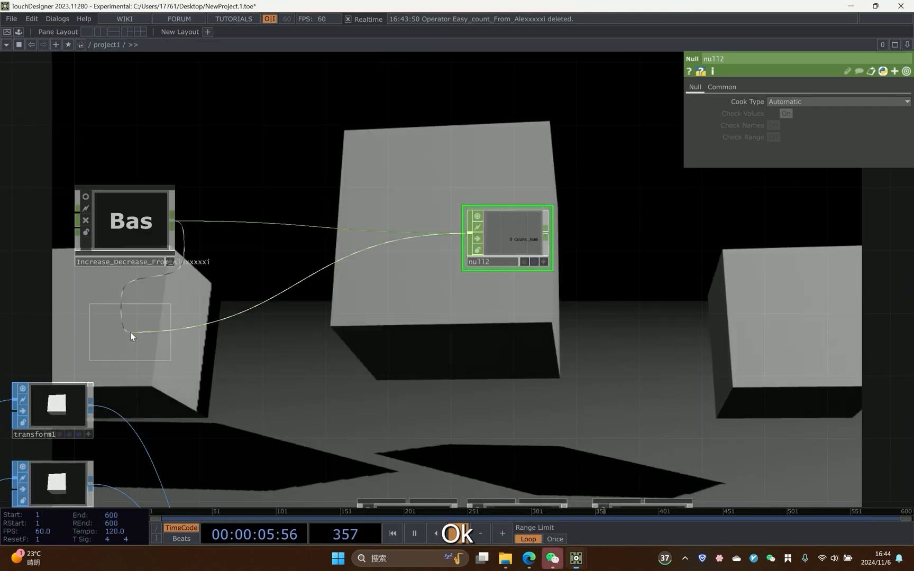
pyautogui.click(233, 222)
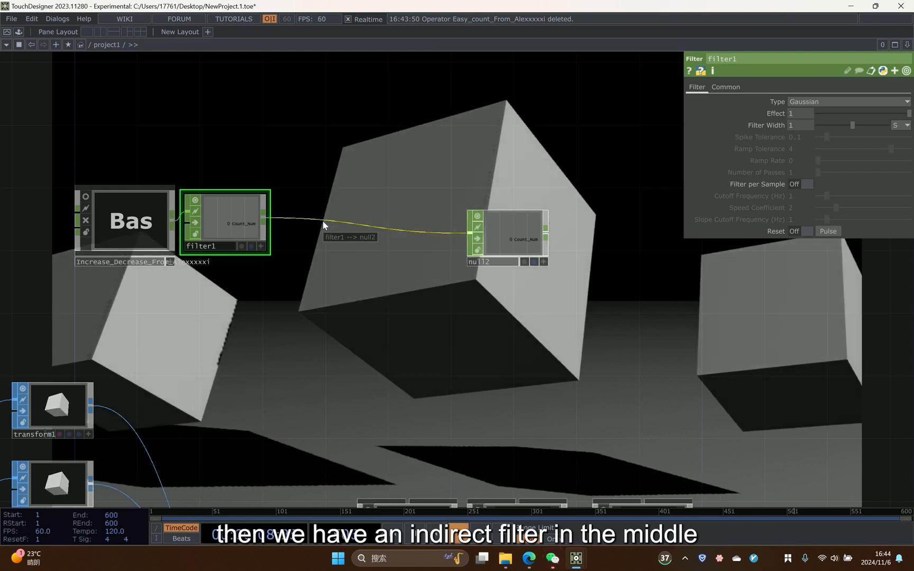
# Insert a Math CHOP between filter1 and null2.
pyautogui.rightClick(323, 222)
pyautogui.click(335, 210)
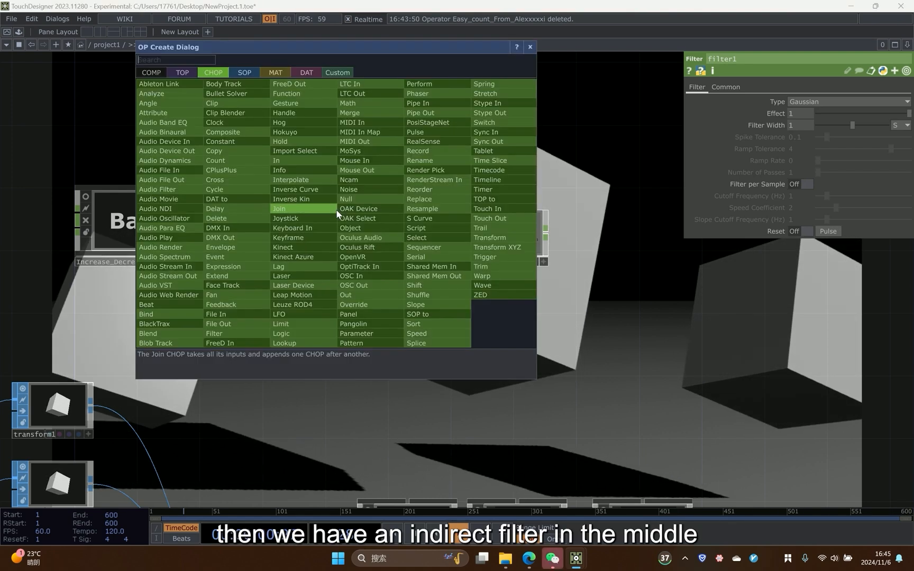
pyautogui.write('ma')
pyautogui.click(366, 104)
pyautogui.click(334, 225)
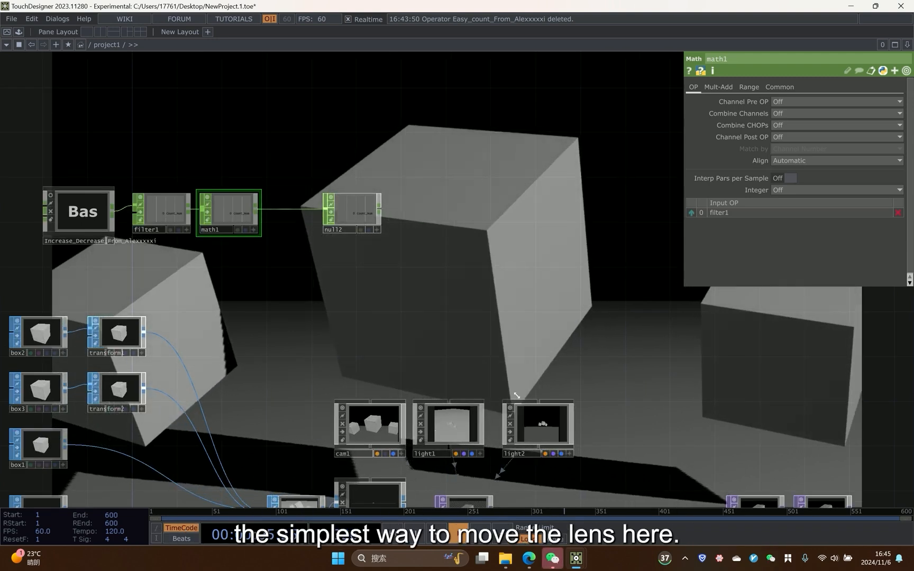
pyautogui.click(556, 566)
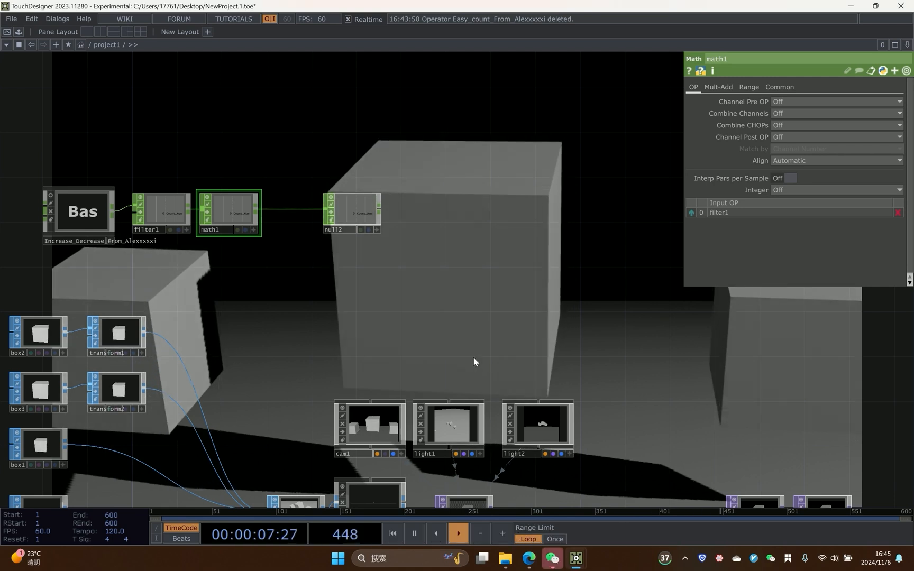
# Make the viewer of null2 active and show the transform parameters of cam1.
pyautogui.scroll(3, 397, 248)
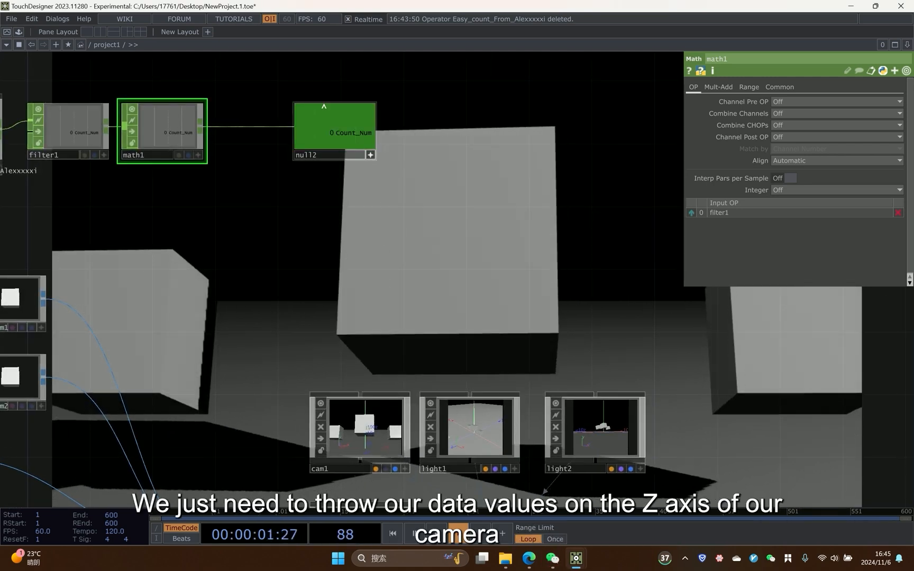
pyautogui.click(364, 429)
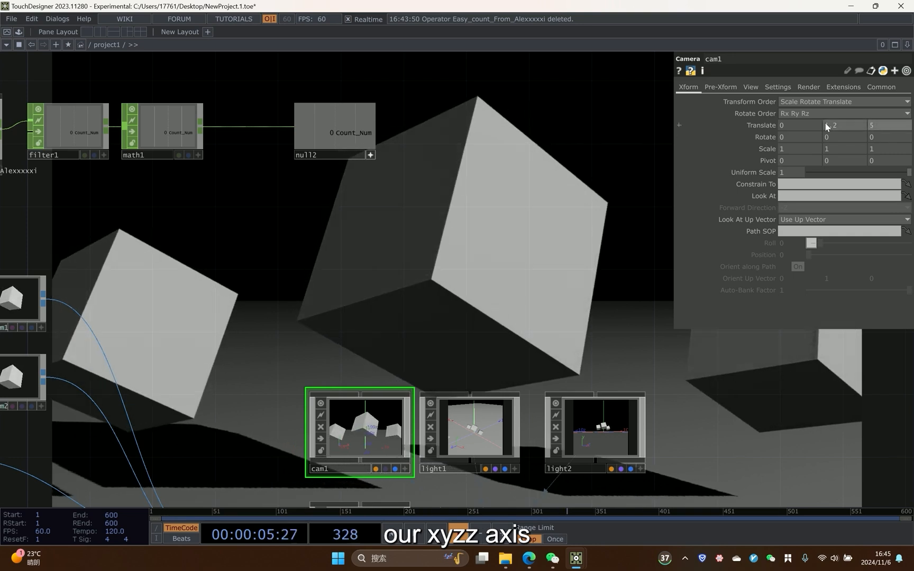
pyautogui.moveTo(445, 157); pyautogui.dragTo(317, 169)
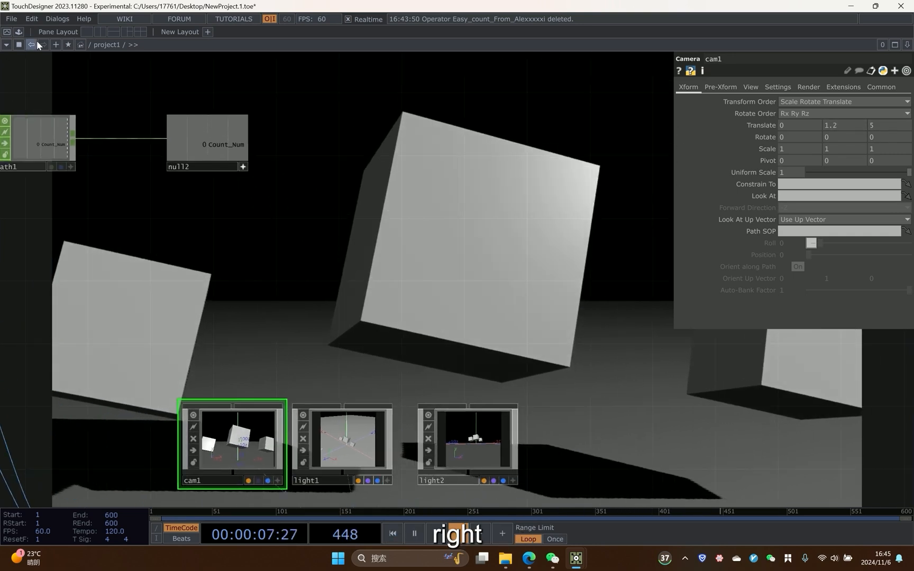
# Split the workspace into two side-by-side panes and make the second a Geometry Viewer framing the boxes and camera.
pyautogui.click(100, 32)
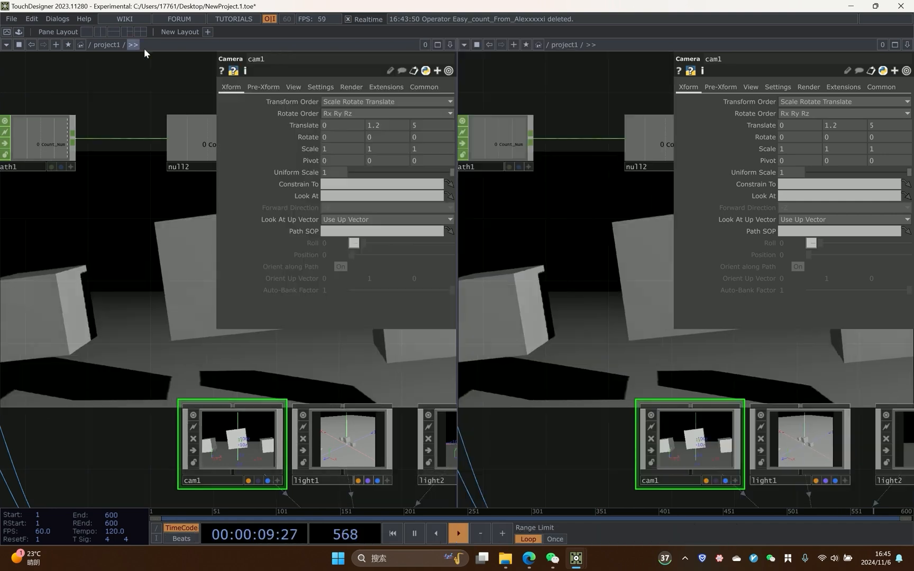
pyautogui.click(464, 45)
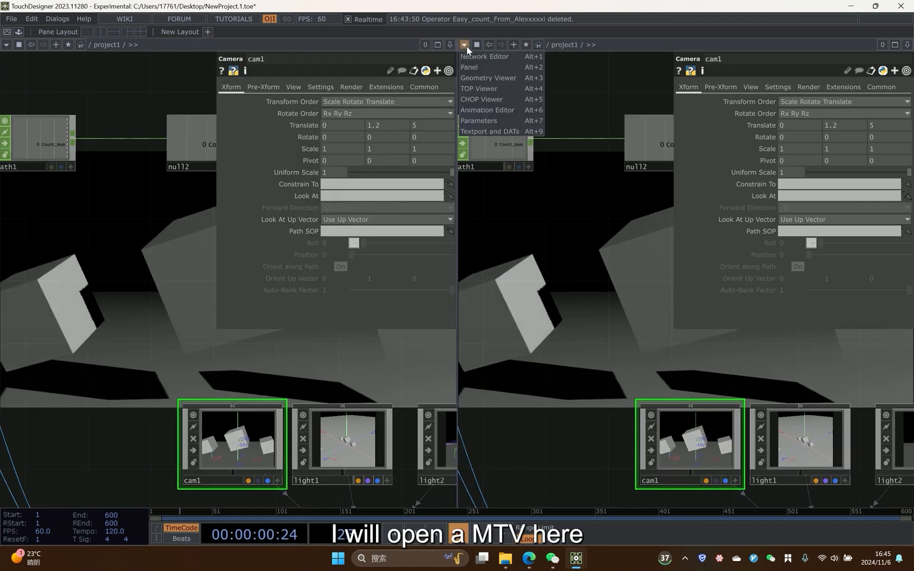
pyautogui.click(476, 79)
pyautogui.moveTo(682, 275); pyautogui.dragTo(658, 304)
pyautogui.scroll(8, 682, 293)
pyautogui.scroll(4, 657, 304)
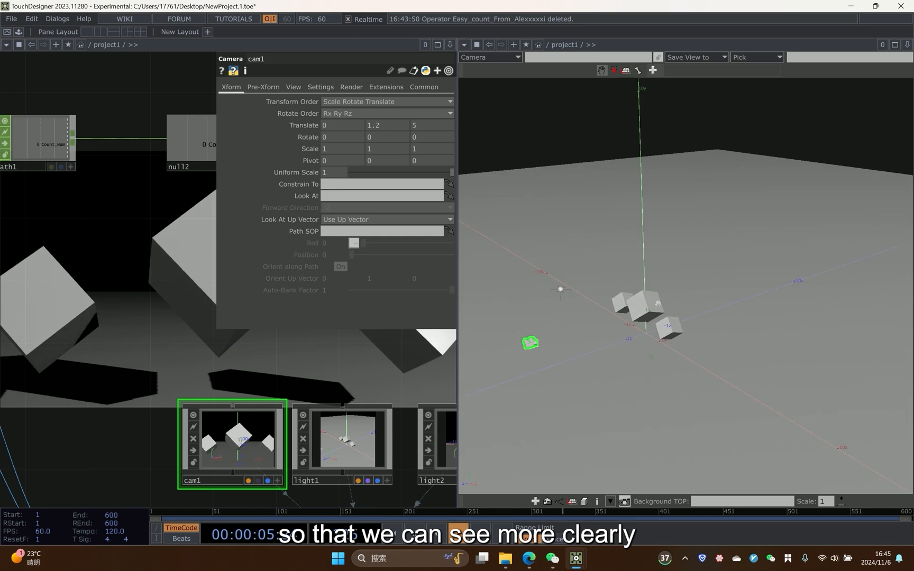
pyautogui.moveTo(658, 303); pyautogui.dragTo(671, 307, button='right')
pyautogui.scroll(3, 524, 335)
pyautogui.moveTo(651, 351); pyautogui.dragTo(710, 349)
# Set the To Range of math1 to 5 and 10.
pyautogui.moveTo(172, 258); pyautogui.dragTo(115, 316)
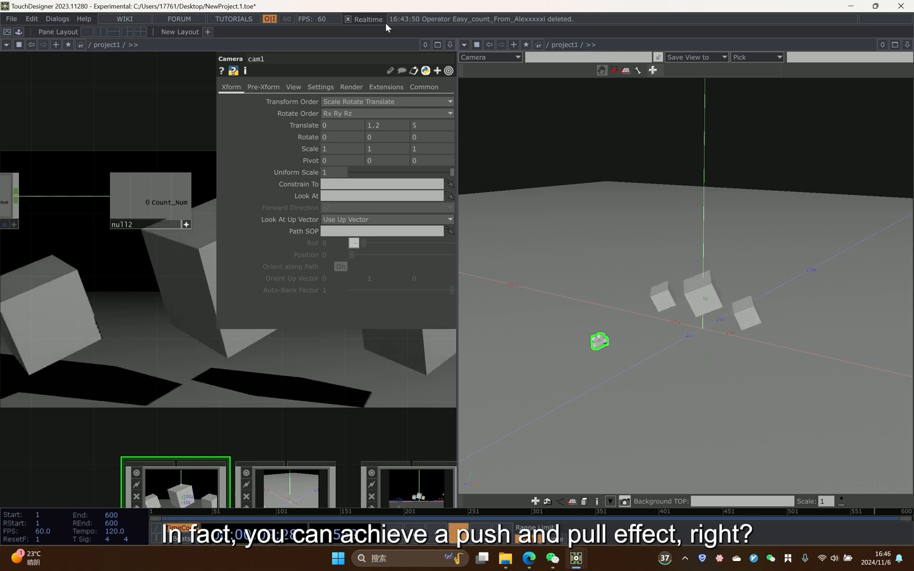
pyautogui.moveTo(151, 296); pyautogui.dragTo(288, 366)
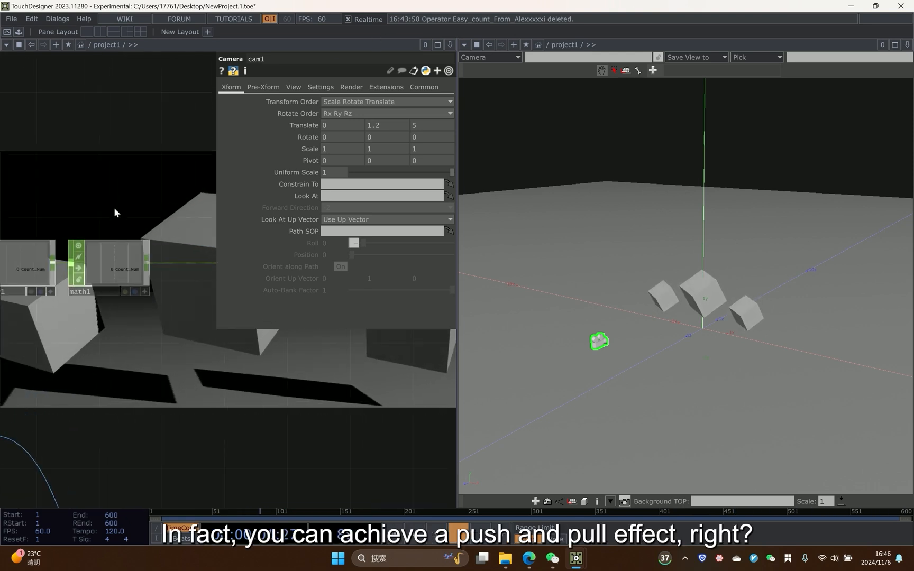
pyautogui.click(112, 268)
pyautogui.click(291, 86)
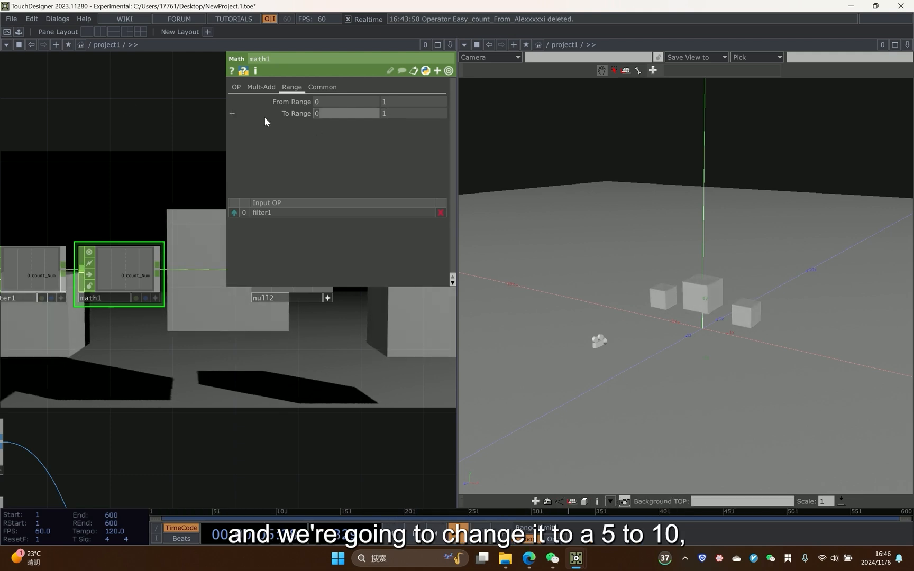
pyautogui.write('5')
pyautogui.moveTo(391, 115); pyautogui.dragTo(376, 126)
pyautogui.write('10')
pyautogui.click(375, 402)
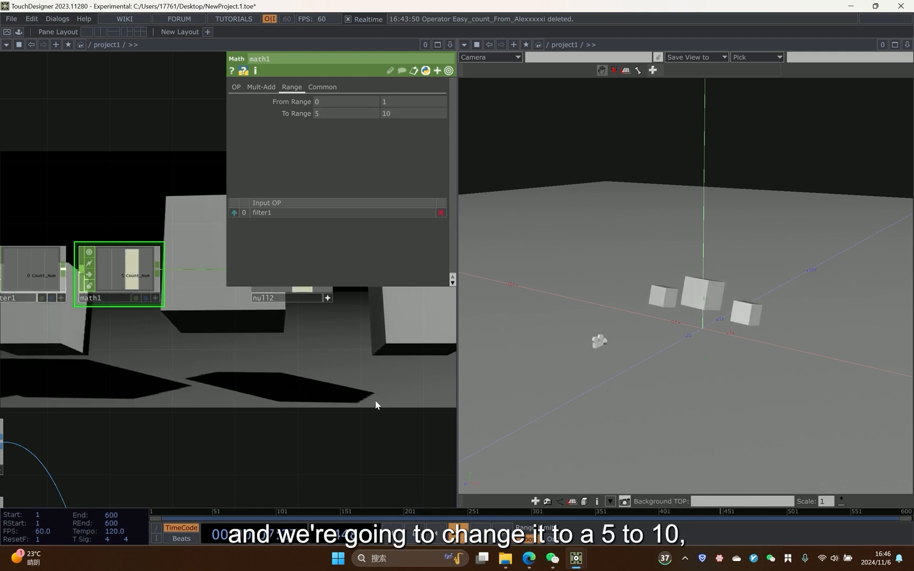
# Drive the Translate Z of cam1 with the Count_Num channel of null2.
pyautogui.moveTo(374, 401); pyautogui.dragTo(302, 391)
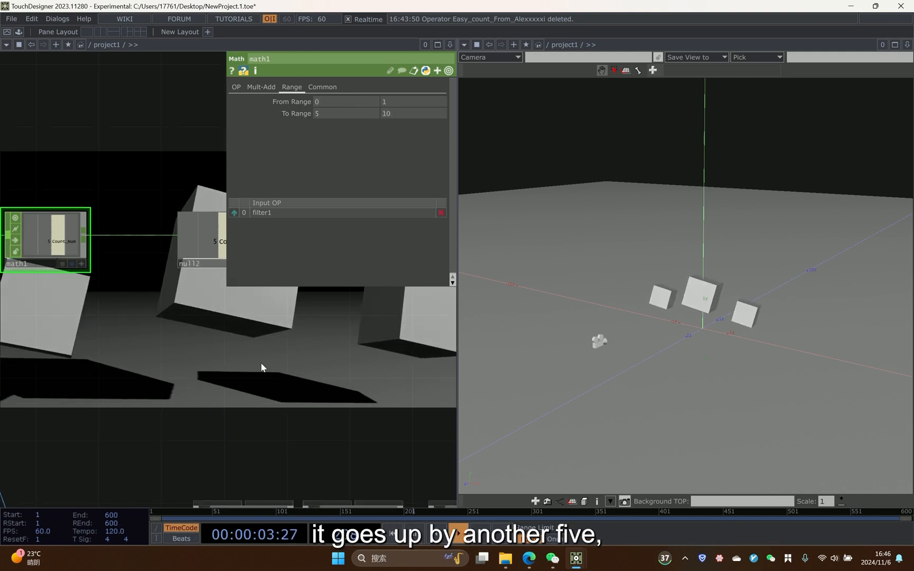
pyautogui.scroll(-2, 251, 376)
pyautogui.click(245, 492)
pyautogui.moveTo(218, 374); pyautogui.dragTo(161, 372)
pyautogui.moveTo(181, 275); pyautogui.dragTo(419, 123)
pyautogui.click(424, 118)
# Hide the parameter window and select the Increase_Decrease component, keeping the filter, math and null nodes in view.
pyautogui.moveTo(263, 351); pyautogui.dragTo(299, 365)
pyautogui.press('p')
pyautogui.moveTo(60, 248); pyautogui.dragTo(182, 270)
pyautogui.click(54, 313)
pyautogui.moveTo(314, 235); pyautogui.dragTo(250, 257)
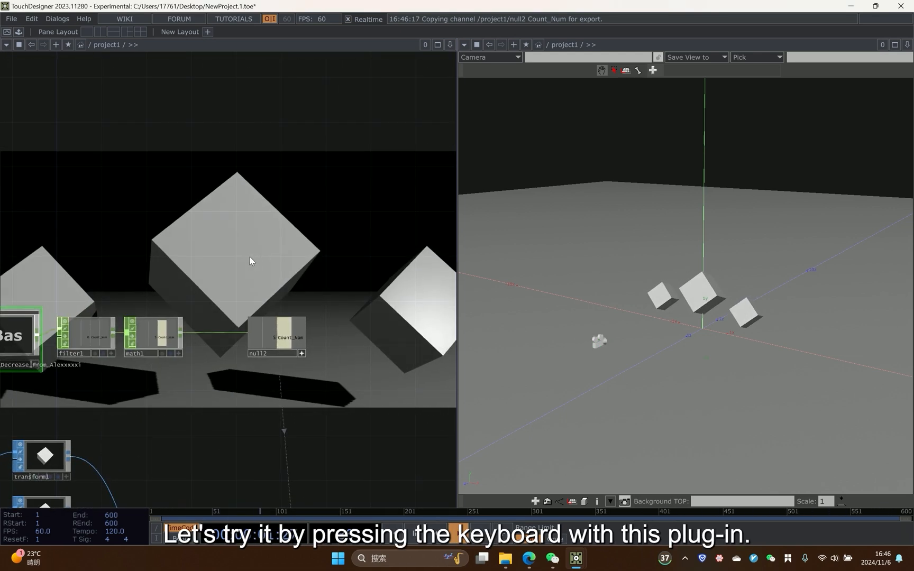
# Test the push-and-pull camera move by raising and lowering the counter while watching the render and the geometry view.
pyautogui.press('Up')
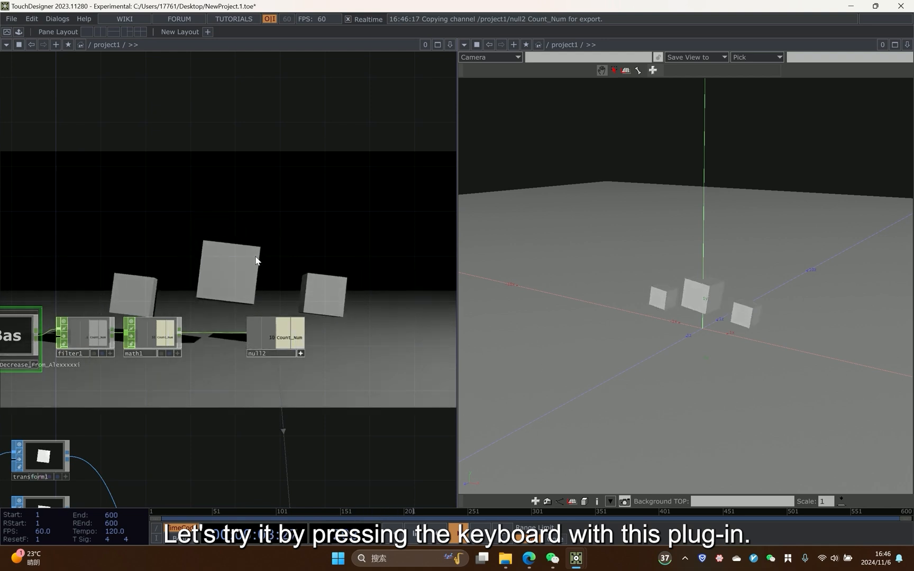
pyautogui.press('Up')
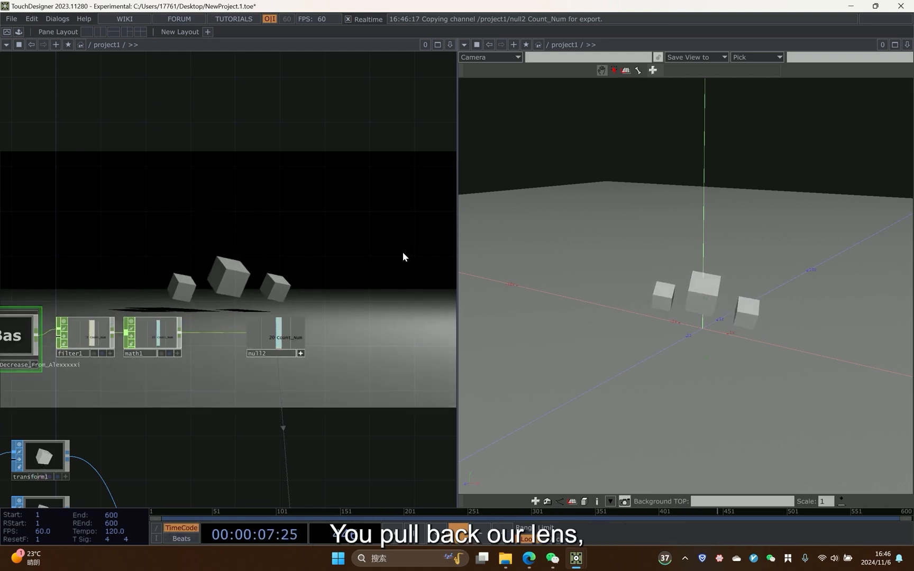
pyautogui.press('Down')
pyautogui.press('Down')
pyautogui.press('Down')
pyautogui.press('Down')
pyautogui.press('Down')
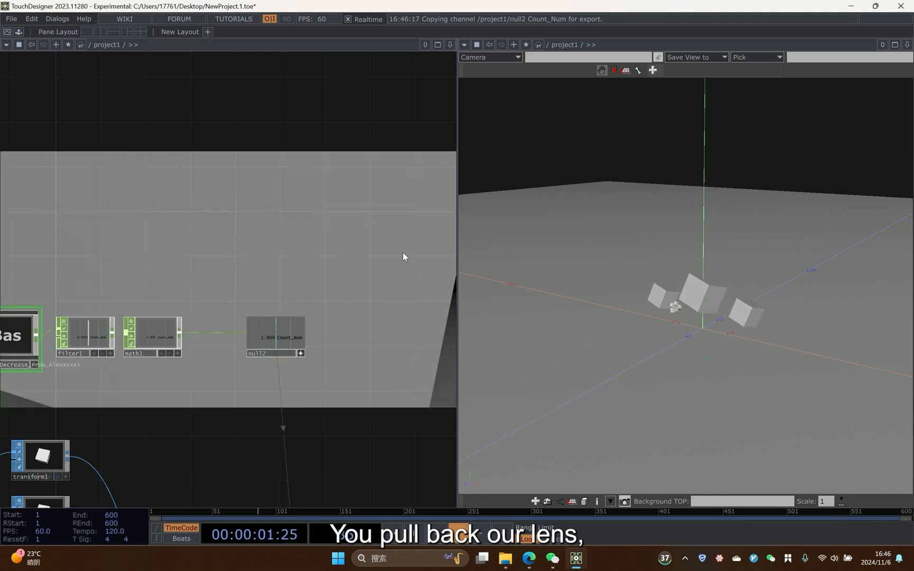
pyautogui.press('Down')
pyautogui.press('Up')
pyautogui.press('Up')
pyautogui.press('Up')
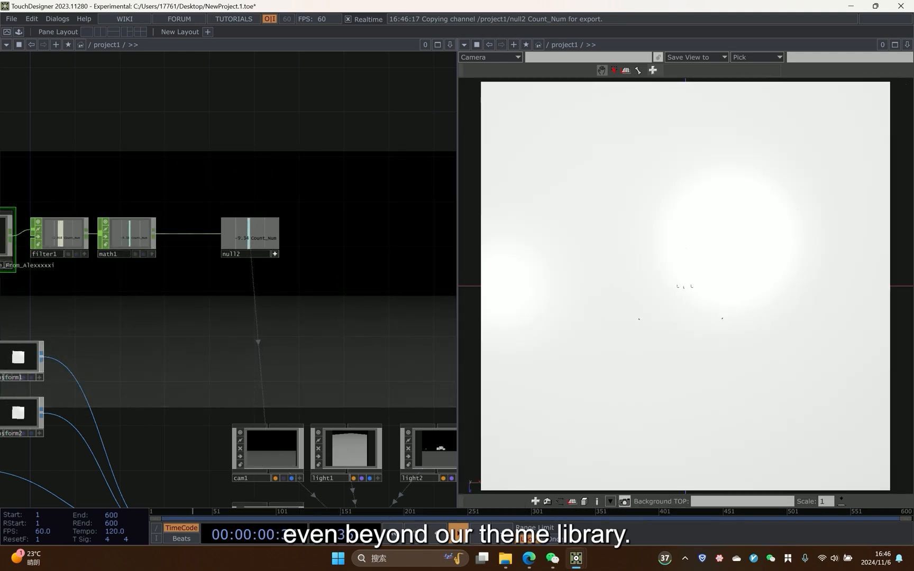
# Switch the Geometry Viewer to the perspective viewport and orbit it to show the camera relative to the boxes.
pyautogui.rightClick(733, 204)
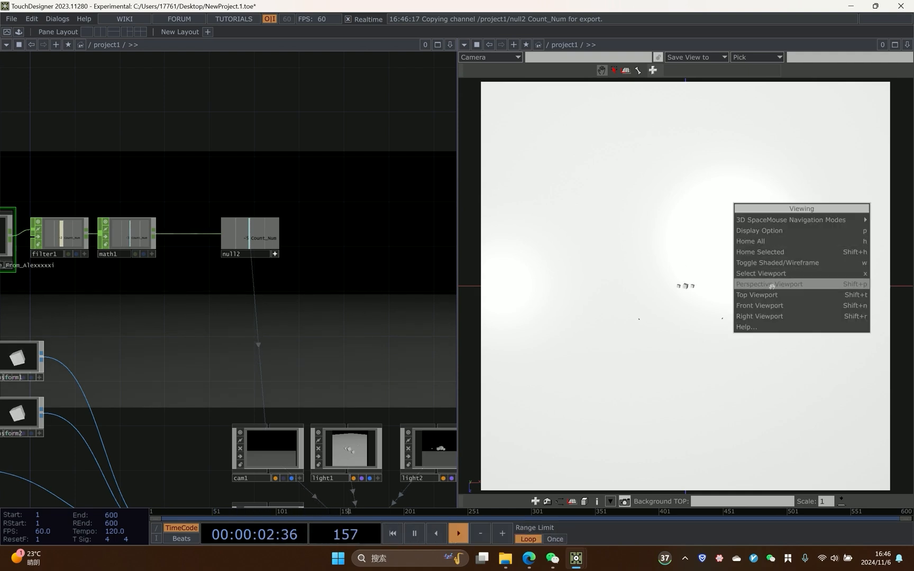
pyautogui.click(771, 286)
pyautogui.scroll(3, 731, 323)
pyautogui.moveTo(731, 323); pyautogui.dragTo(747, 255)
pyautogui.scroll(3, 755, 249)
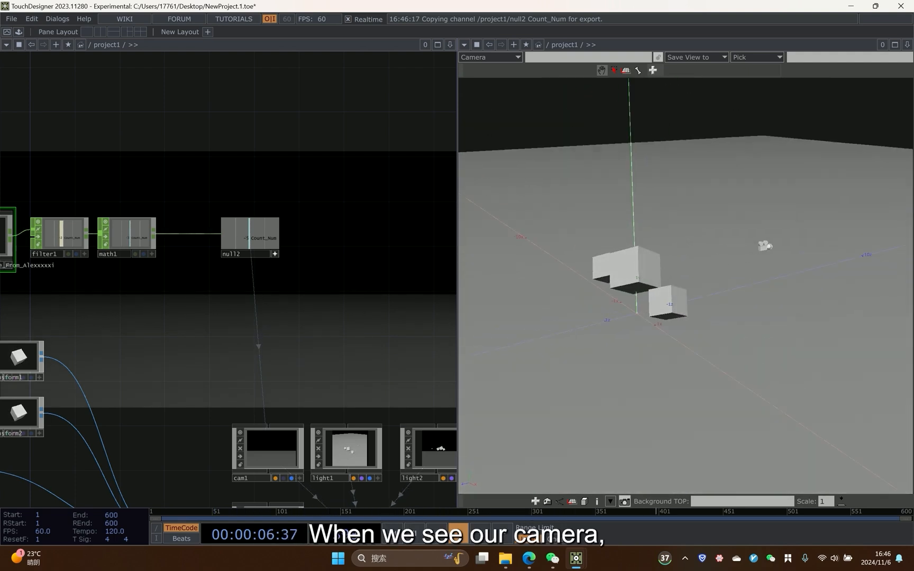
pyautogui.moveTo(765, 264); pyautogui.dragTo(763, 259)
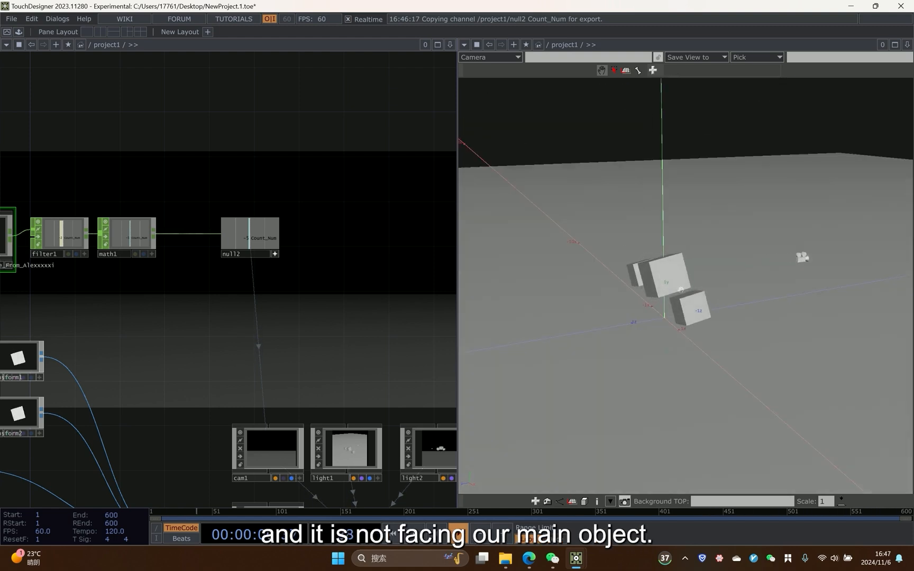
# Add a Null COMP to the network, placed just above cam1.
pyautogui.moveTo(342, 393); pyautogui.dragTo(337, 388)
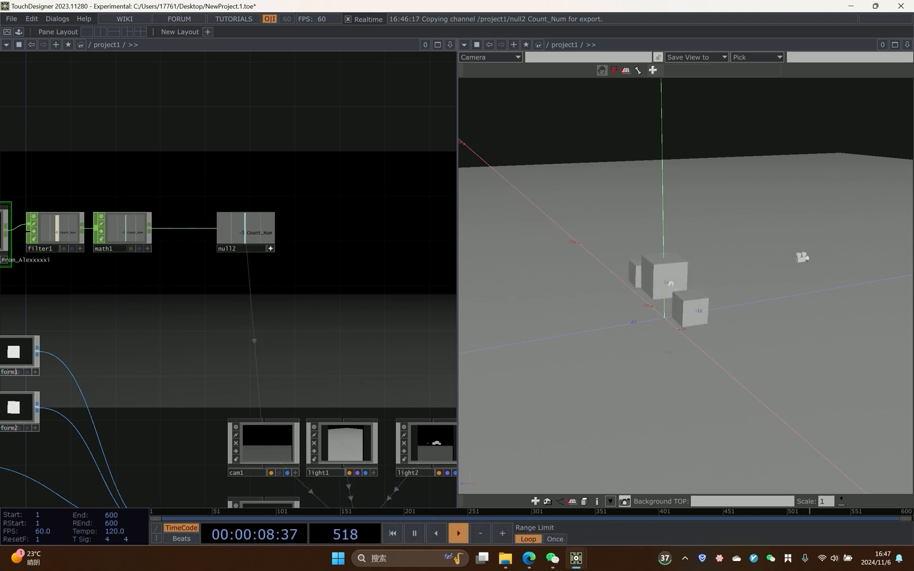
pyautogui.press('Tab')
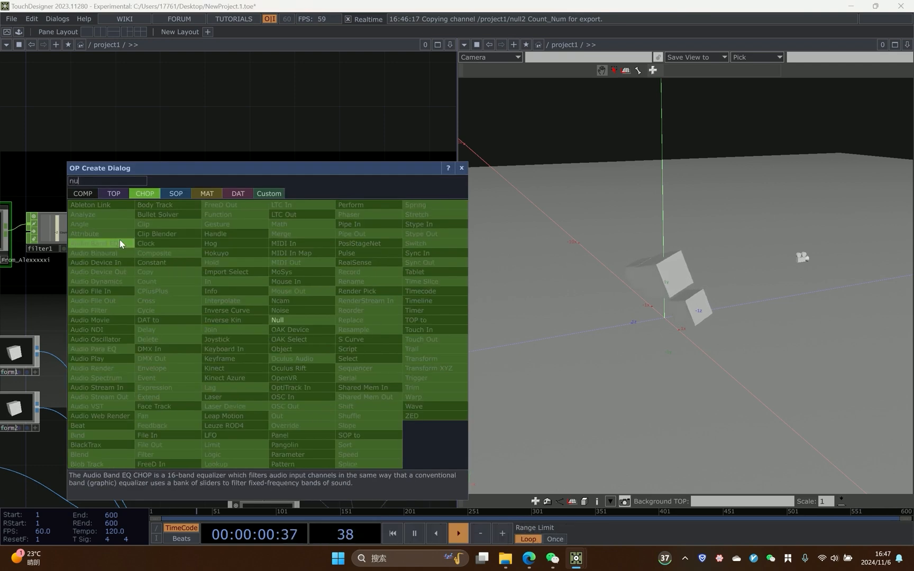
pyautogui.write('nu')
pyautogui.click(83, 193)
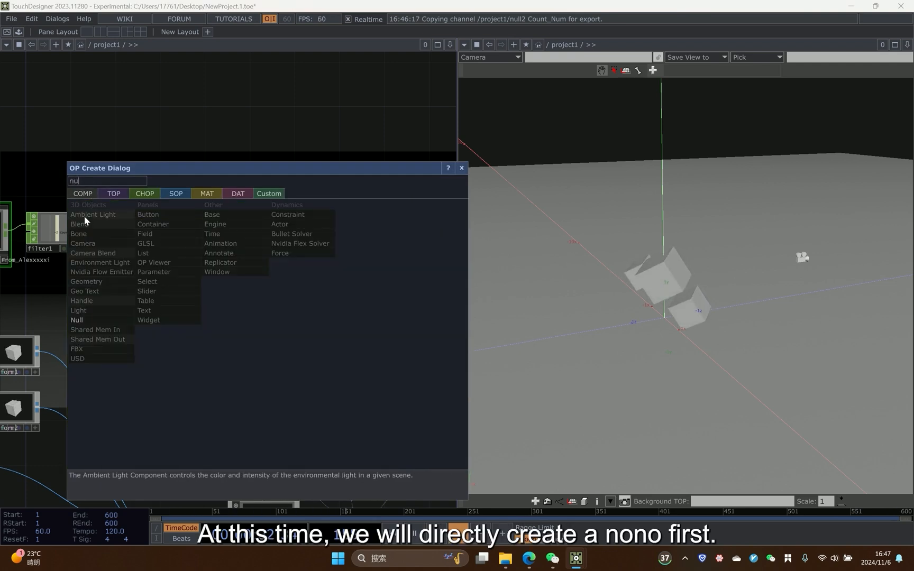
pyautogui.click(87, 321)
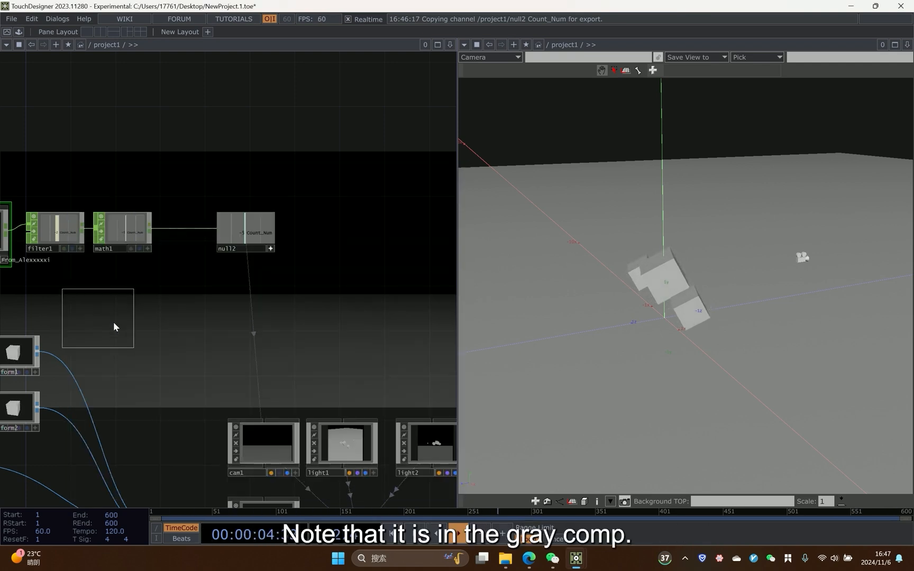
pyautogui.click(277, 367)
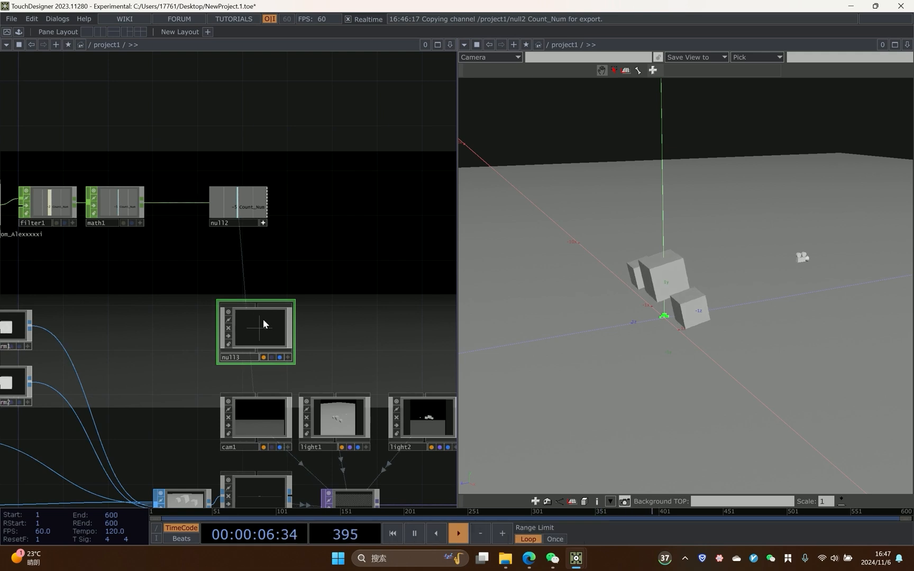
# Assign null3 as the Look At target of cam1 and hide the parameter window.
pyautogui.moveTo(258, 332); pyautogui.dragTo(253, 420)
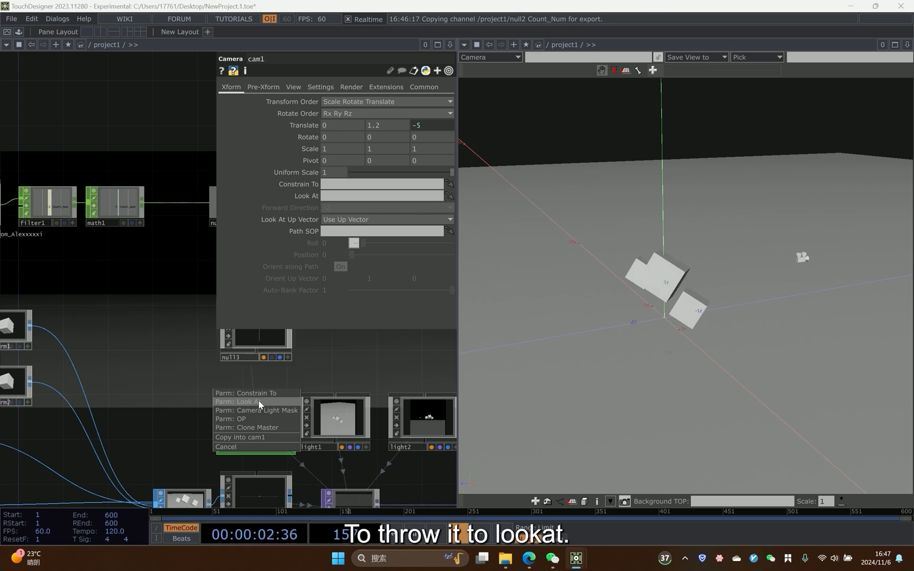
pyautogui.click(259, 403)
pyautogui.scroll(-2, 348, 352)
pyautogui.moveTo(349, 352); pyautogui.dragTo(196, 380)
pyautogui.scroll(-1, 197, 378)
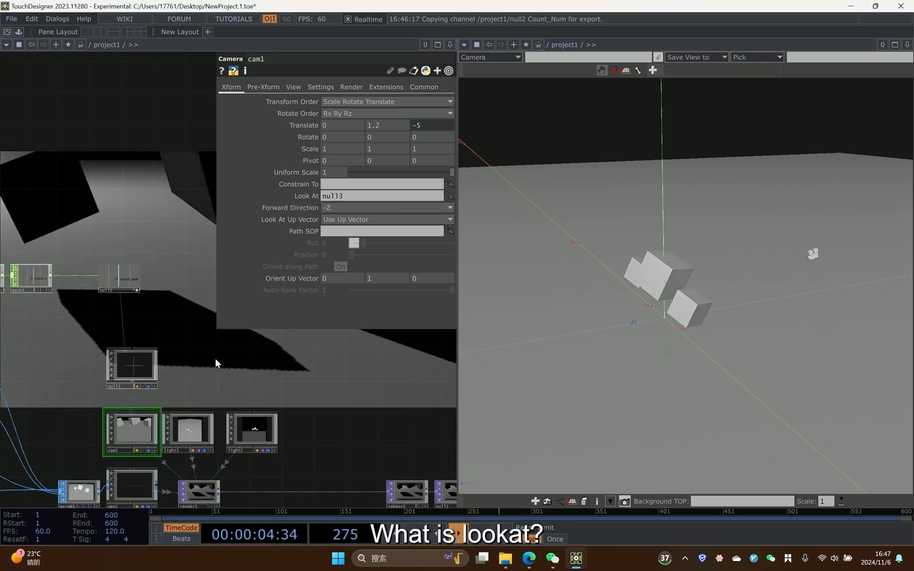
pyautogui.press('p')
pyautogui.moveTo(145, 374); pyautogui.dragTo(149, 386)
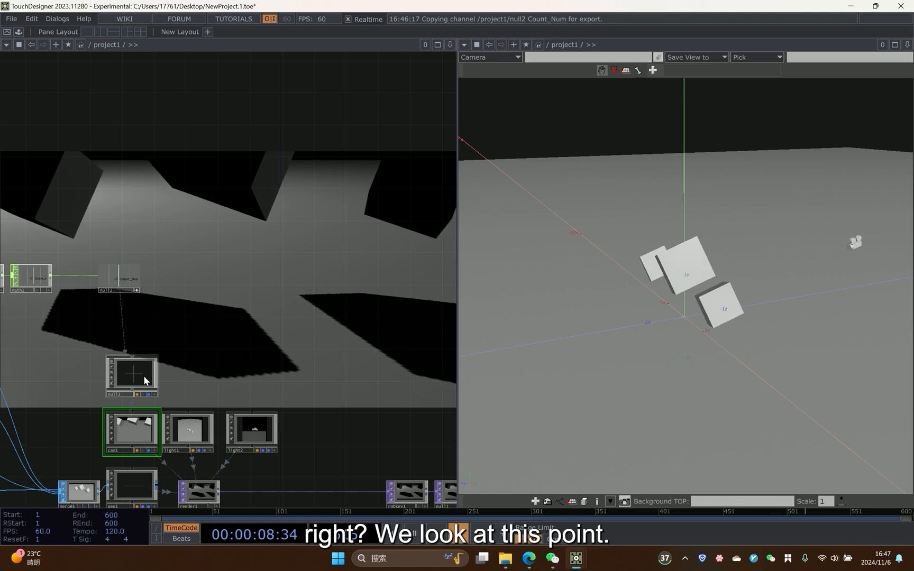
# Raise null3 to a Translate Y of 1.5 to aim cam1 at the boxes, and check its aim in the geometry view.
pyautogui.click(146, 380)
pyautogui.scroll(3, 684, 316)
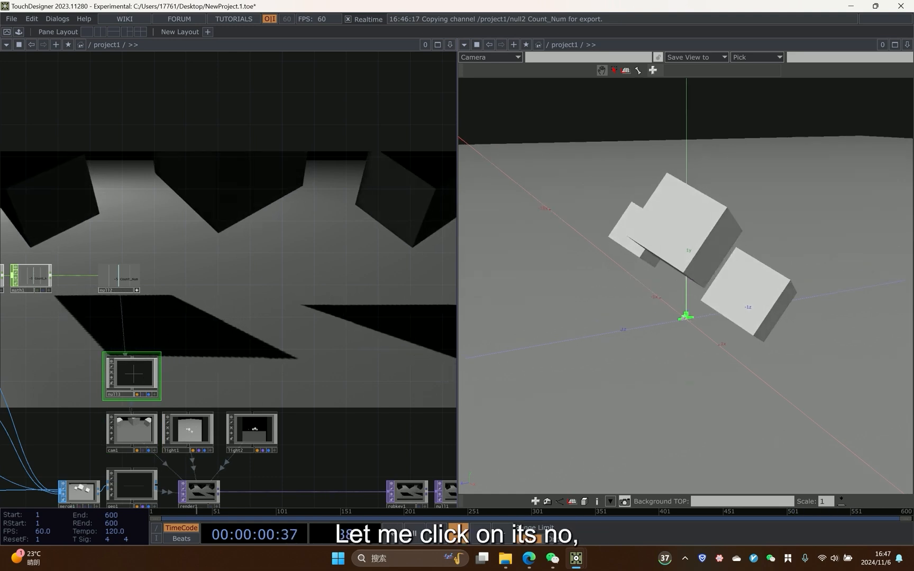
pyautogui.scroll(-3, 686, 309)
pyautogui.moveTo(696, 290); pyautogui.dragTo(669, 324, button='right')
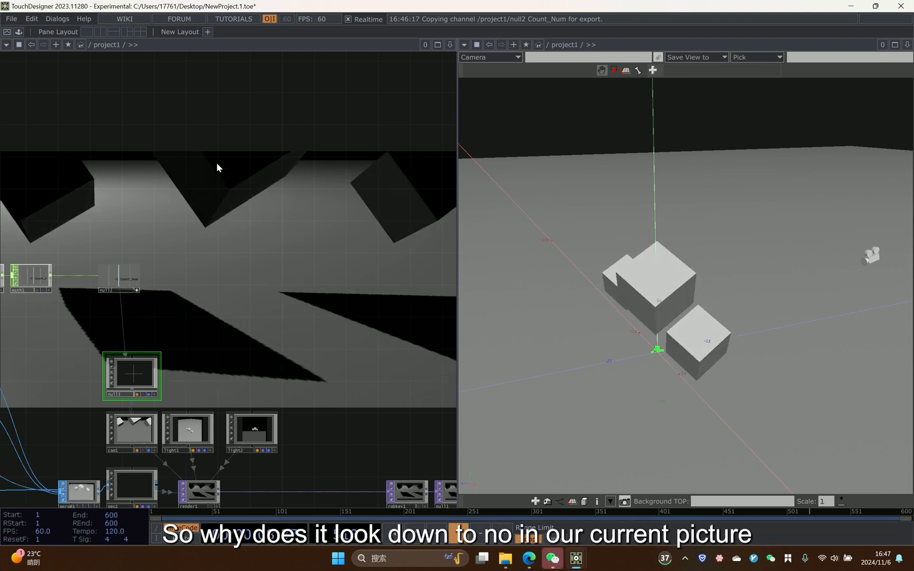
pyautogui.press('p')
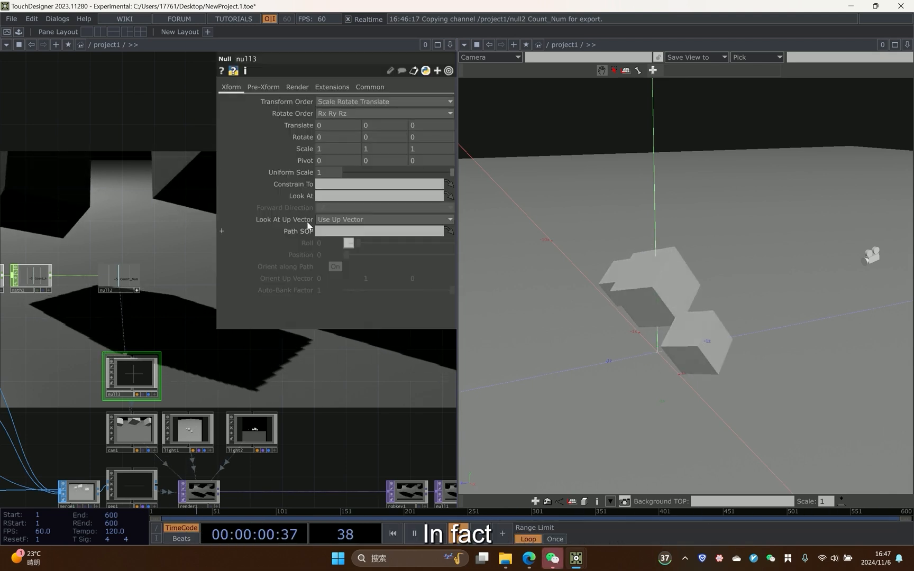
pyautogui.moveTo(652, 352); pyautogui.dragTo(625, 326)
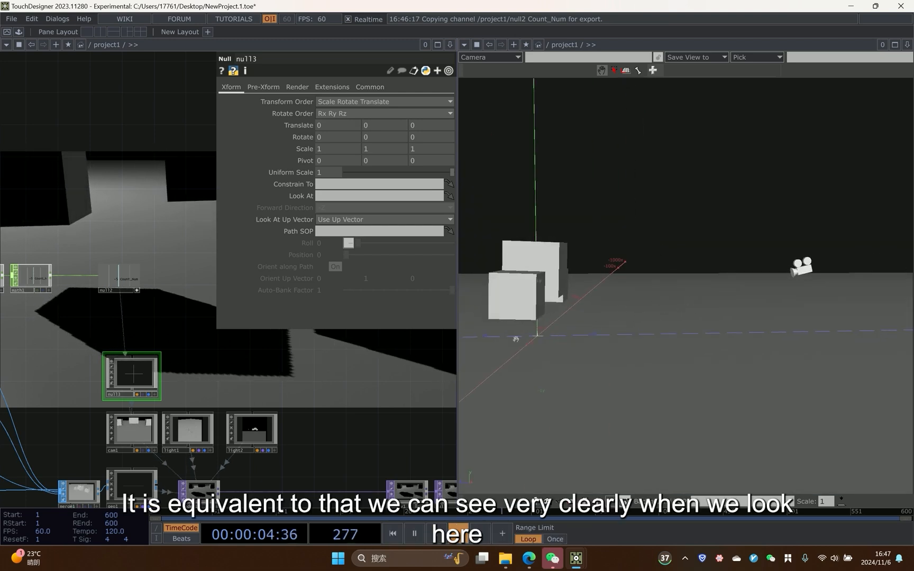
pyautogui.middleClick(385, 128)
pyautogui.moveTo(381, 128); pyautogui.dragTo(390, 109, button='middle')
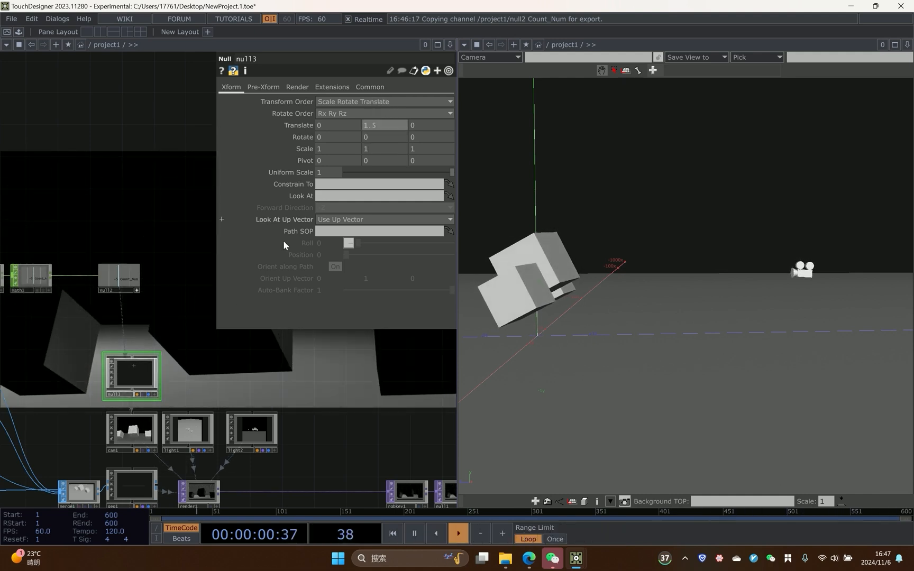
pyautogui.moveTo(746, 303); pyautogui.dragTo(584, 287)
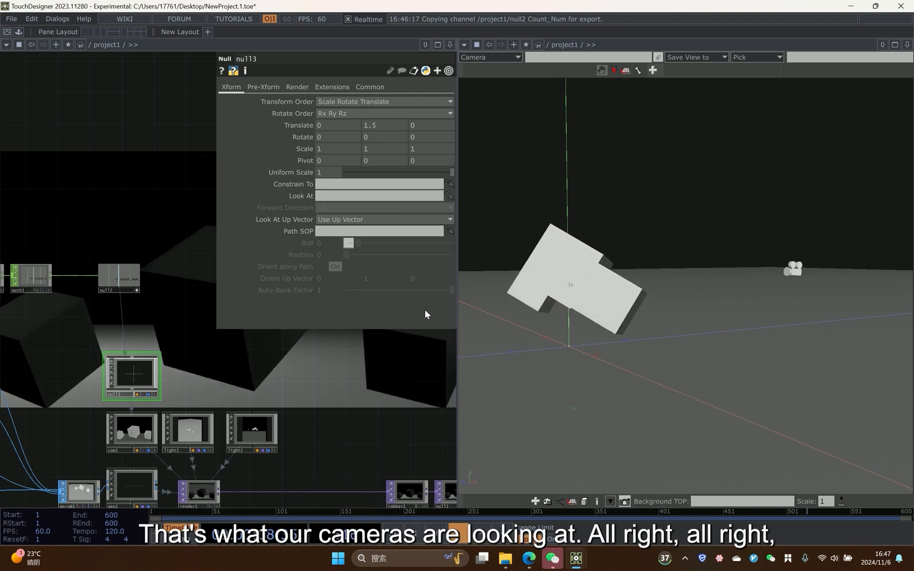
pyautogui.moveTo(334, 370); pyautogui.dragTo(295, 361)
pyautogui.press('p')
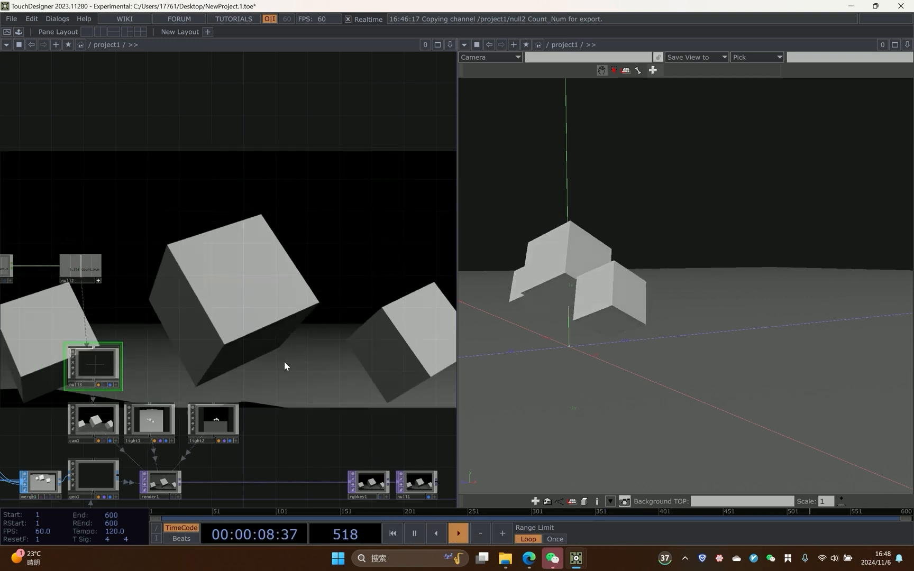
# Review the pulled-back camera's framing of the boxes in the render, the geometry view and the node network.
pyautogui.scroll(-8, 696, 241)
pyautogui.moveTo(696, 241); pyautogui.dragTo(655, 252)
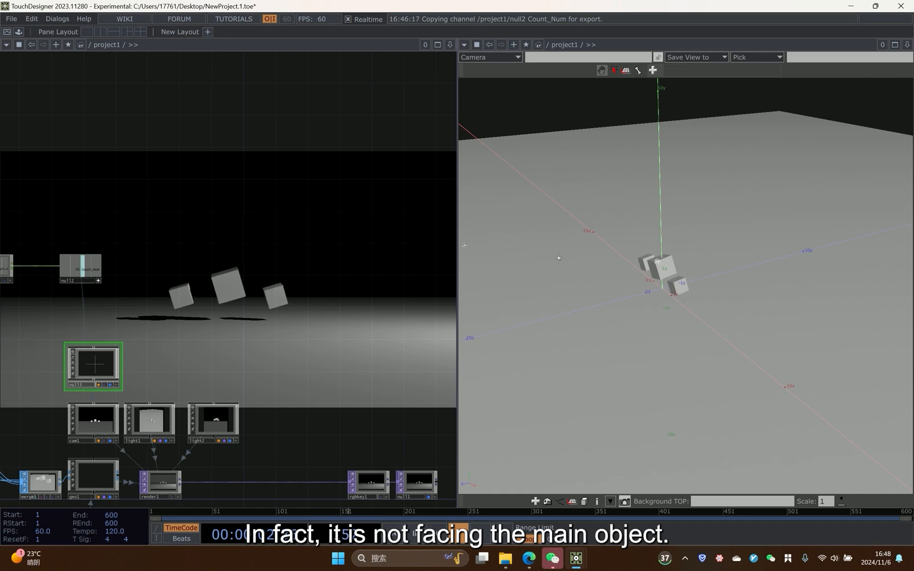
pyautogui.moveTo(353, 284); pyautogui.dragTo(413, 273)
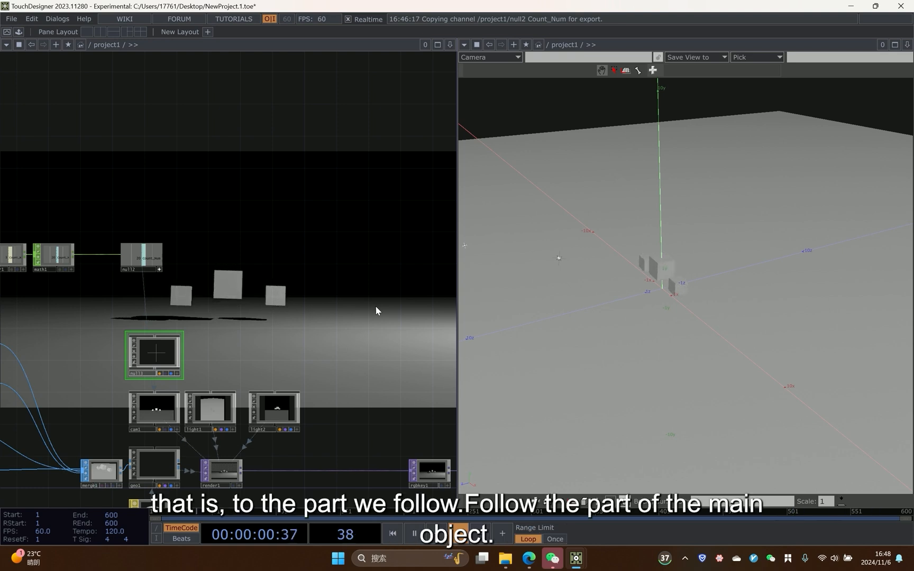
pyautogui.scroll(-2, 375, 307)
pyautogui.moveTo(358, 273); pyautogui.dragTo(363, 267)
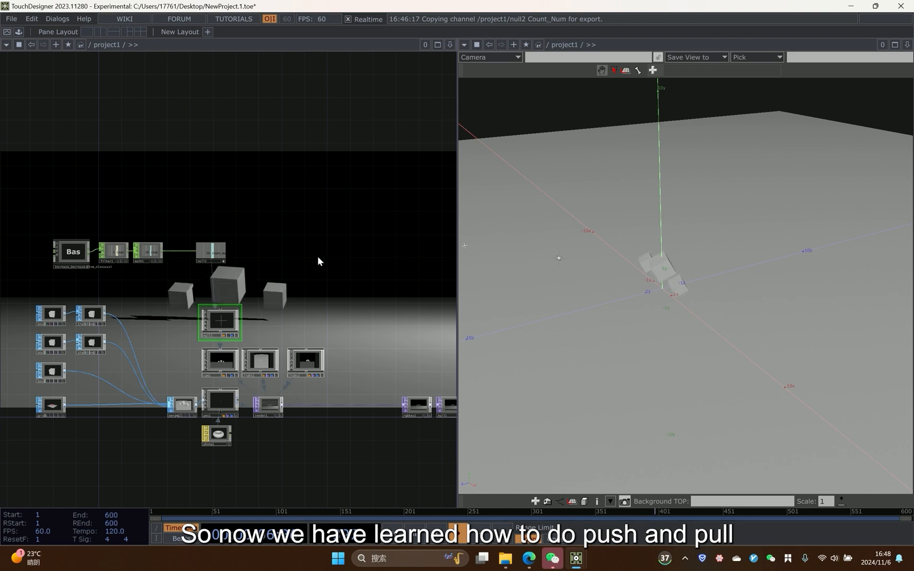
pyautogui.scroll(2, 286, 301)
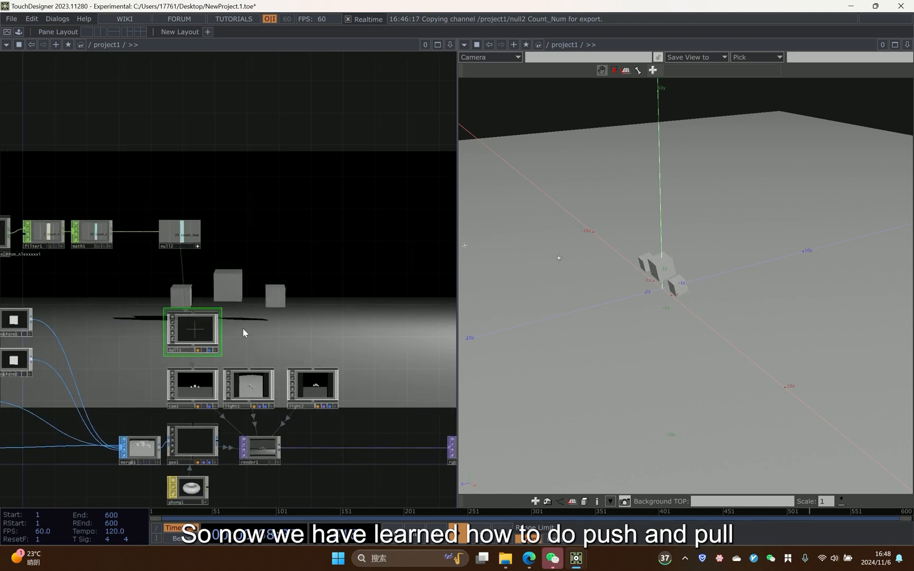
# Remove the counter export from cam1's Translate Z, returning it to the constant value 5, and hide the parameters.
pyautogui.click(205, 376)
pyautogui.press('p')
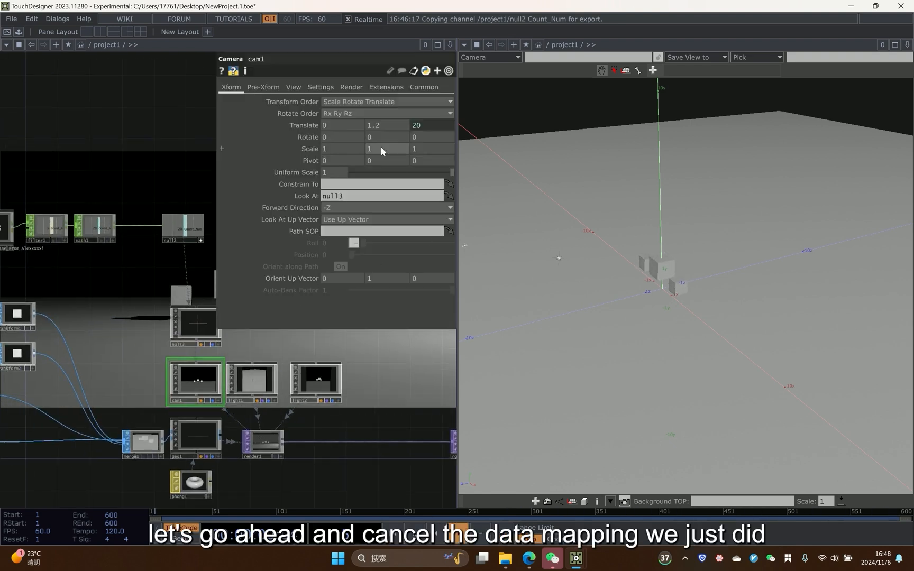
pyautogui.click(311, 125)
pyautogui.click(266, 160)
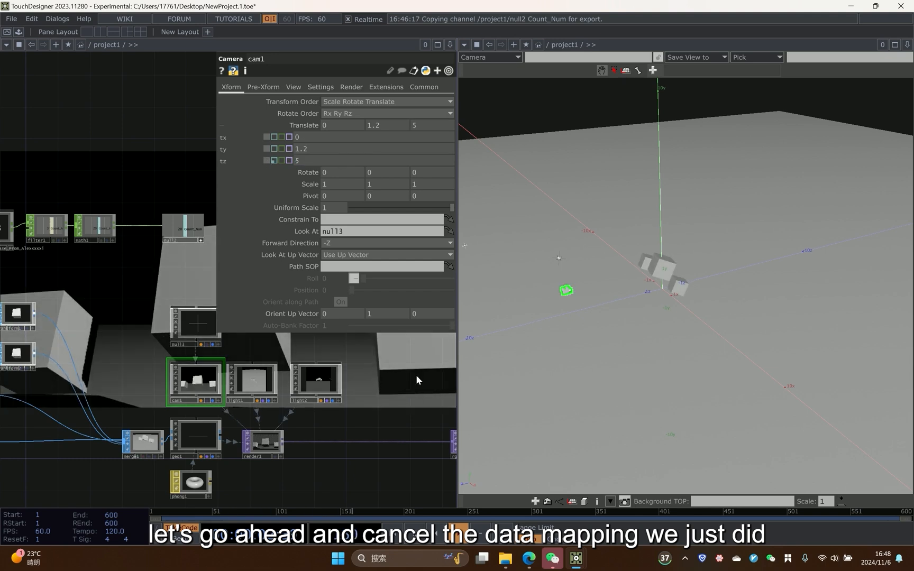
pyautogui.moveTo(412, 375); pyautogui.dragTo(382, 370)
pyautogui.press('p')
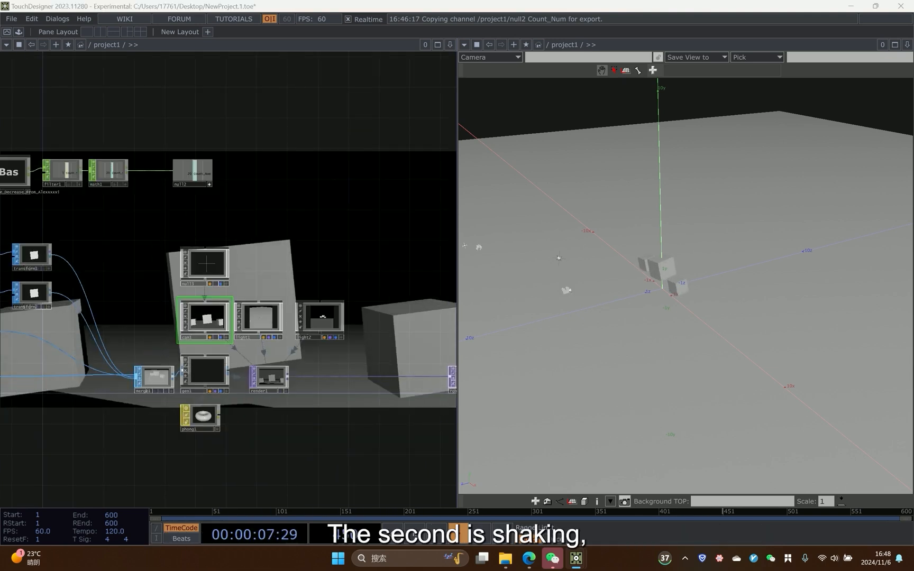
# Examine the camera's position in front of the three boxes in the geometry view.
pyautogui.moveTo(693, 327); pyautogui.dragTo(653, 359)
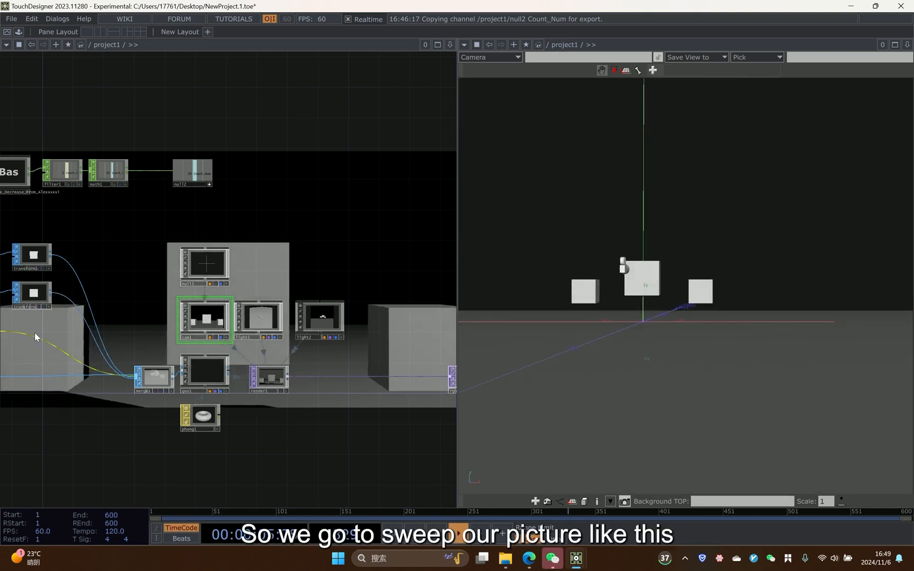
pyautogui.scroll(5, 279, 269)
pyautogui.moveTo(263, 263); pyautogui.dragTo(292, 290)
pyautogui.scroll(-2, 280, 269)
pyautogui.moveTo(552, 238); pyautogui.dragTo(524, 349)
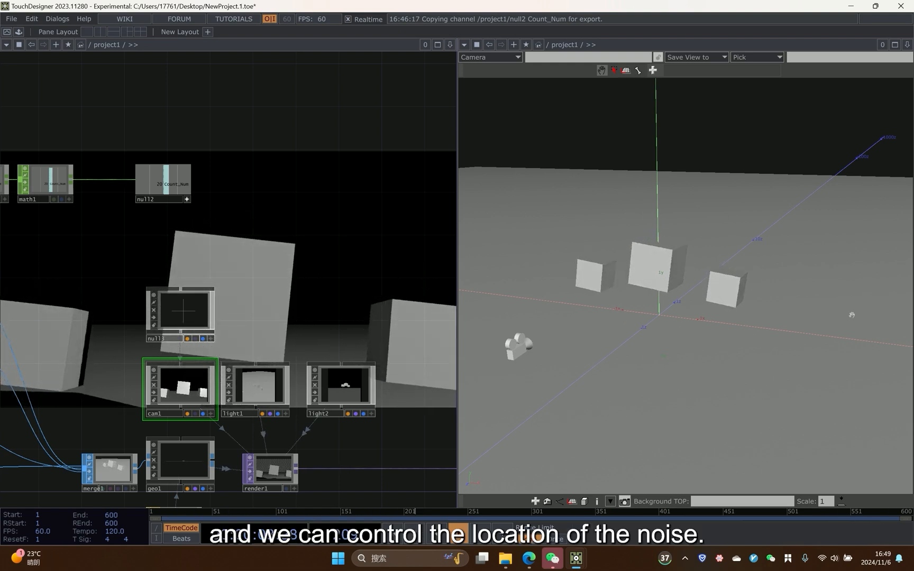
# Open null3's parameters and sweep its Translate X to test the side-to-side camera shake.
pyautogui.click(202, 303)
pyautogui.moveTo(248, 248); pyautogui.dragTo(248, 251)
pyautogui.press('p')
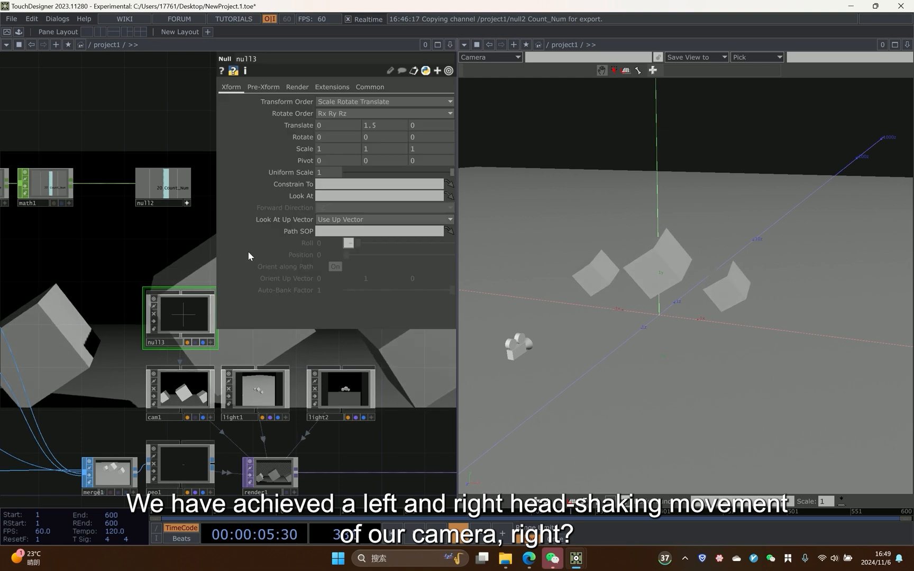
pyautogui.moveTo(194, 221); pyautogui.dragTo(138, 282)
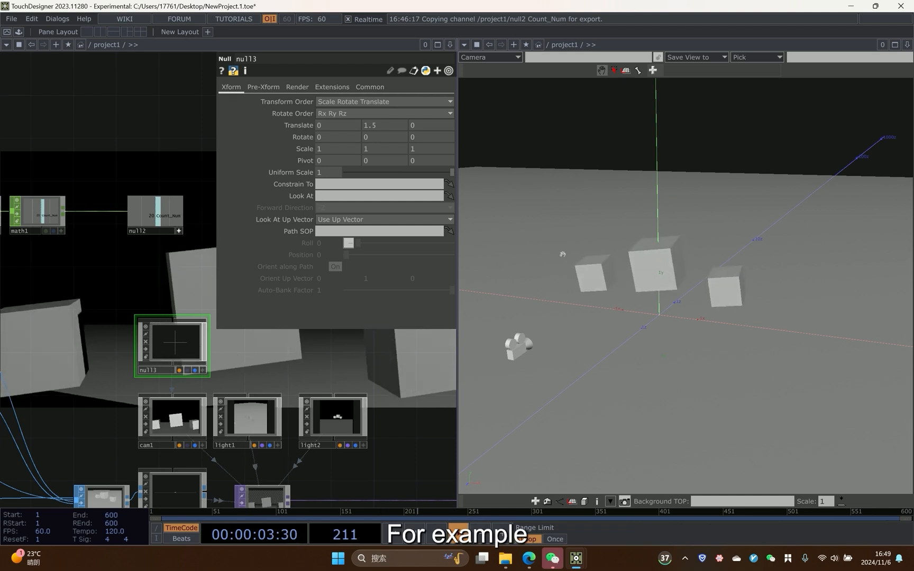
pyautogui.moveTo(328, 132); pyautogui.dragTo(291, 142)
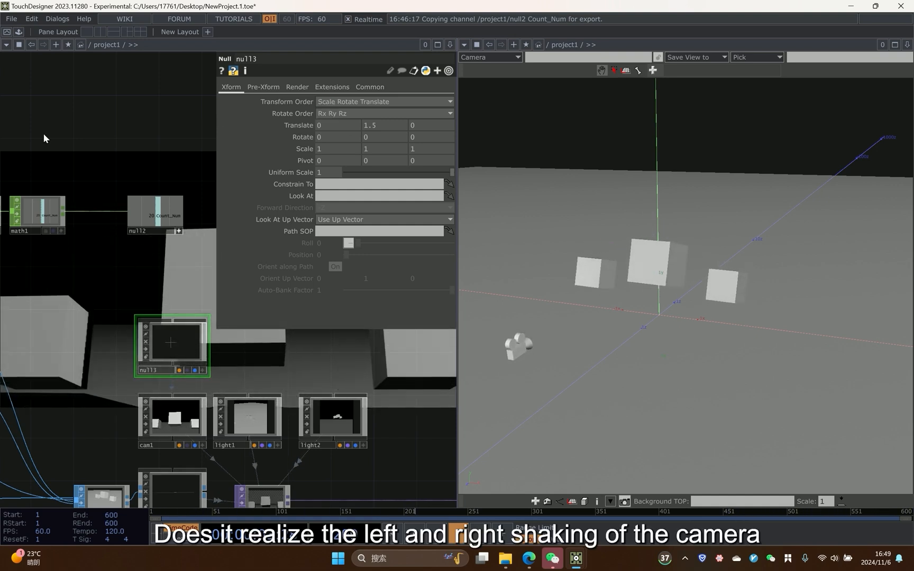
# Open math1's parameters and inspect its From Range and To Range values.
pyautogui.click(40, 212)
pyautogui.moveTo(112, 297); pyautogui.dragTo(128, 308)
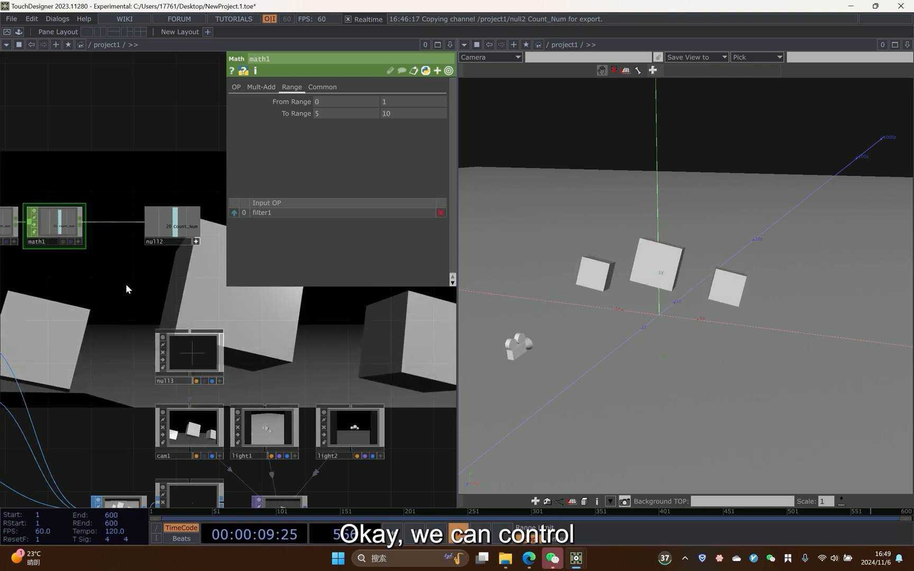
pyautogui.moveTo(114, 277); pyautogui.dragTo(123, 281)
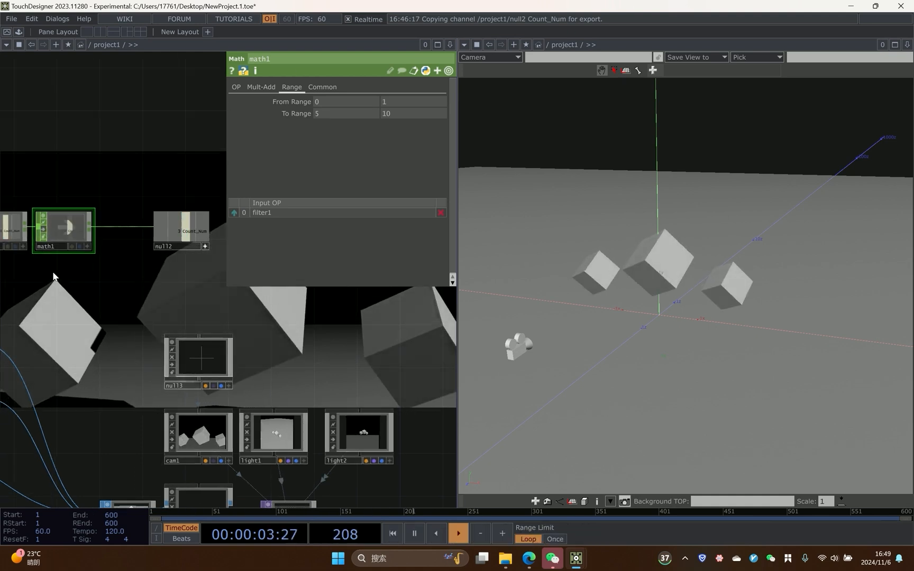
pyautogui.moveTo(85, 297); pyautogui.dragTo(95, 297)
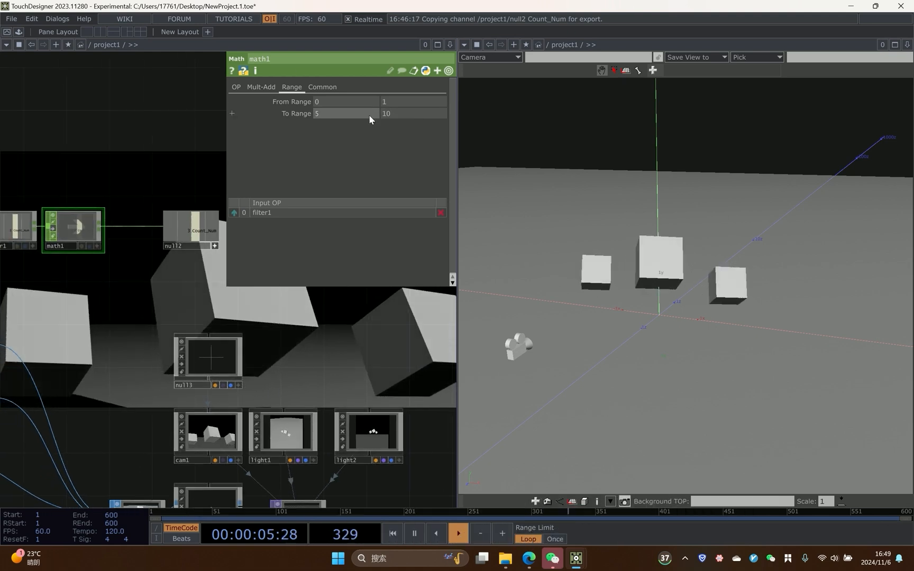
# Try shifting null3's Translate X to about -1.1 to judge the range needed for the shake.
pyautogui.click(210, 357)
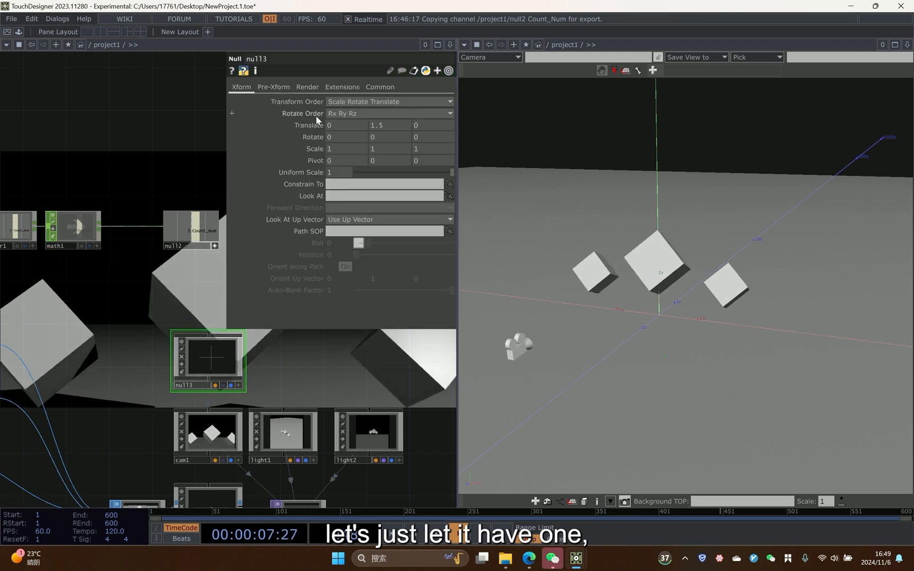
pyautogui.click(344, 122)
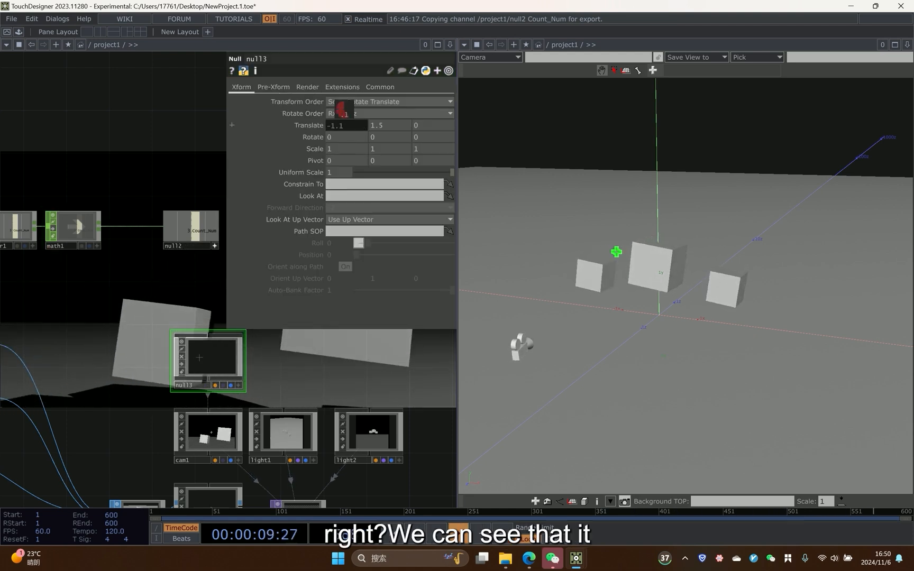
pyautogui.moveTo(349, 121); pyautogui.dragTo(344, 121)
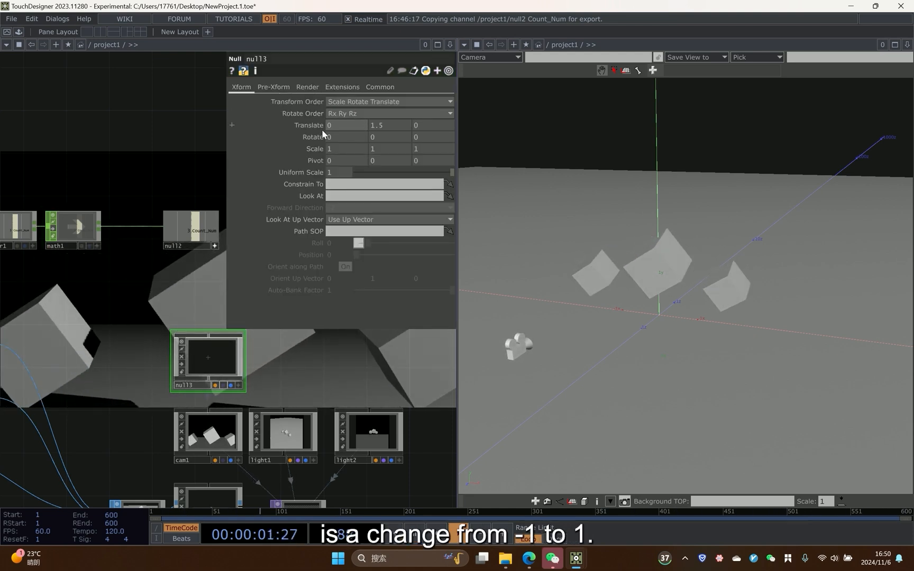
# Open the Increase_Decrease base component's parameters and reset its count to zero.
pyautogui.moveTo(129, 290); pyautogui.dragTo(152, 291)
pyautogui.moveTo(203, 230); pyautogui.dragTo(208, 231)
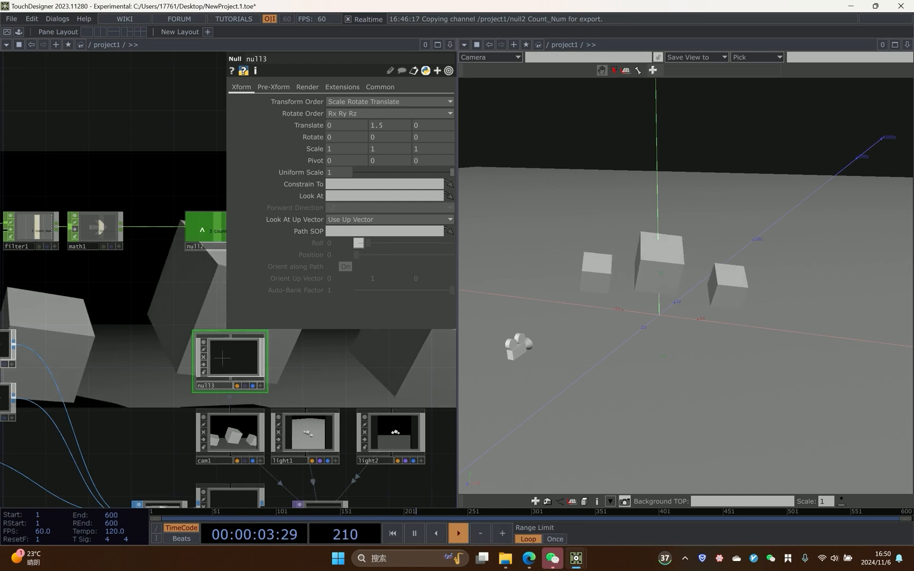
pyautogui.moveTo(72, 290); pyautogui.dragTo(139, 306)
pyautogui.click(39, 269)
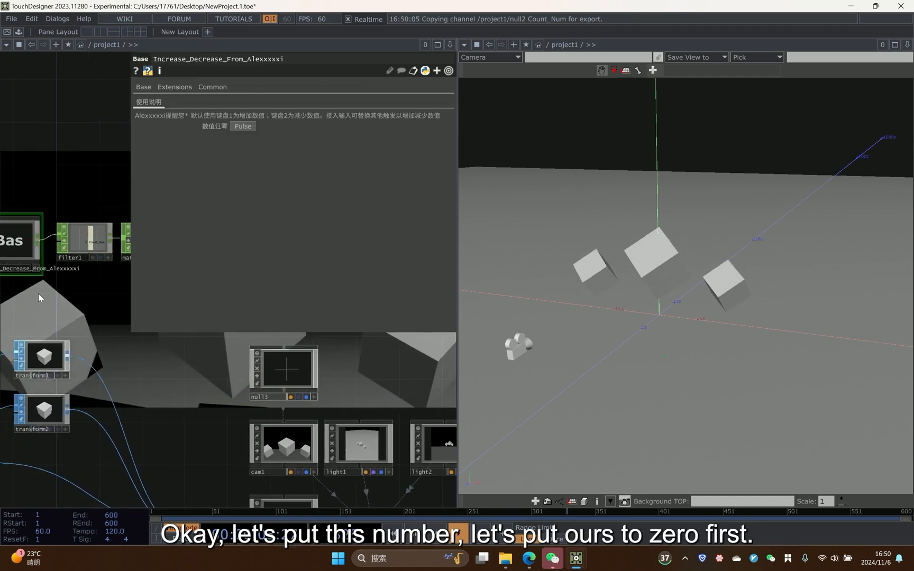
pyautogui.click(241, 126)
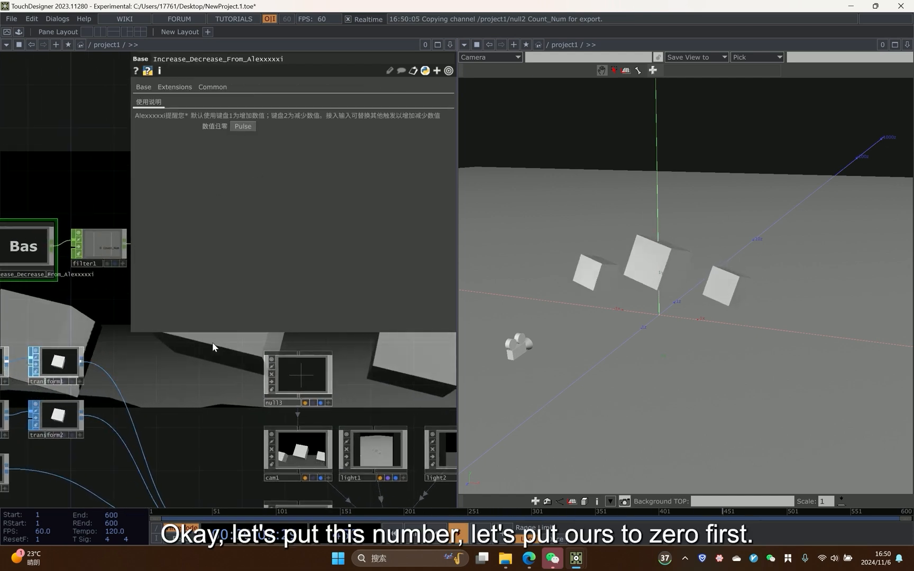
# Link null3's Translate X to null2's Count_Num channel as a CHOP reference.
pyautogui.press('p')
pyautogui.moveTo(197, 316); pyautogui.dragTo(101, 318)
pyautogui.click(188, 369)
pyautogui.moveTo(180, 246); pyautogui.dragTo(200, 252)
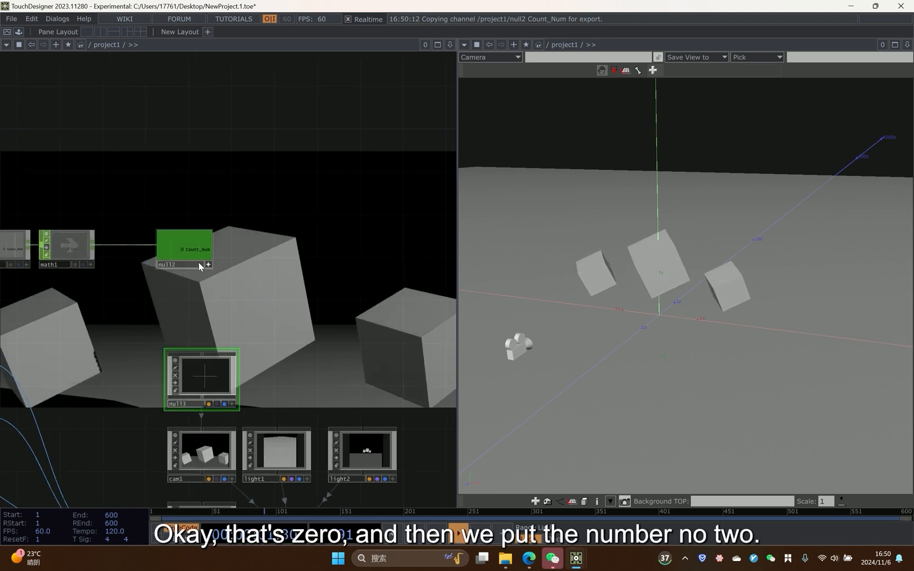
pyautogui.press('p')
pyautogui.moveTo(129, 291); pyautogui.dragTo(31, 322)
pyautogui.moveTo(132, 185); pyautogui.dragTo(227, 187)
pyautogui.moveTo(83, 273); pyautogui.dragTo(341, 124)
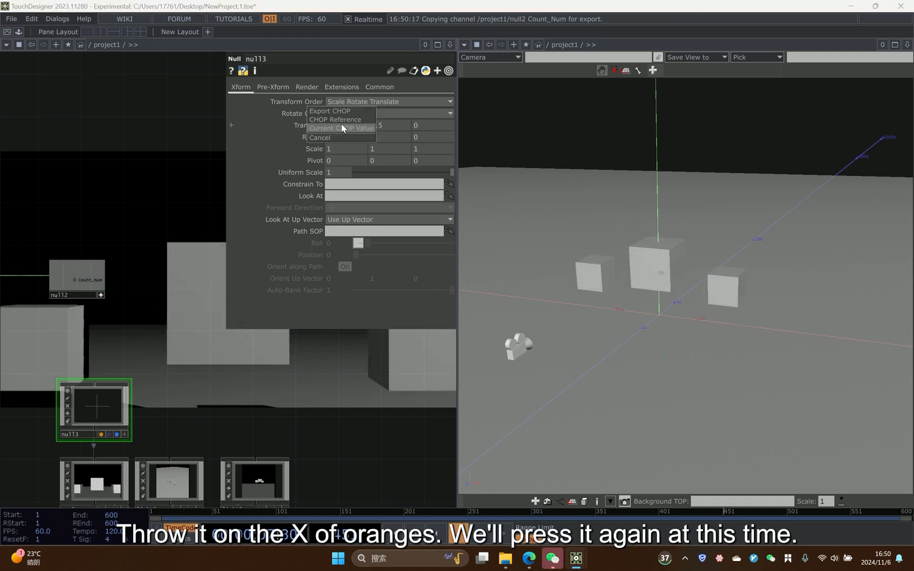
pyautogui.click(342, 120)
# Check the side-to-side shake in both views and remove the null2 reference from null3's Translate X.
pyautogui.moveTo(162, 160); pyautogui.dragTo(141, 169)
pyautogui.press('p')
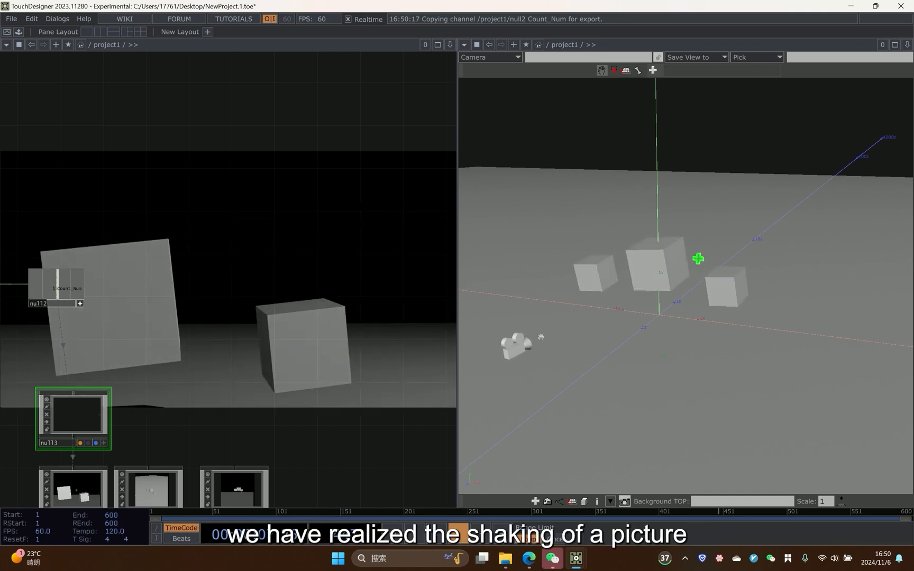
pyautogui.moveTo(557, 342); pyautogui.dragTo(541, 355)
pyautogui.moveTo(368, 301); pyautogui.dragTo(328, 259)
pyautogui.moveTo(301, 246); pyautogui.dragTo(318, 242)
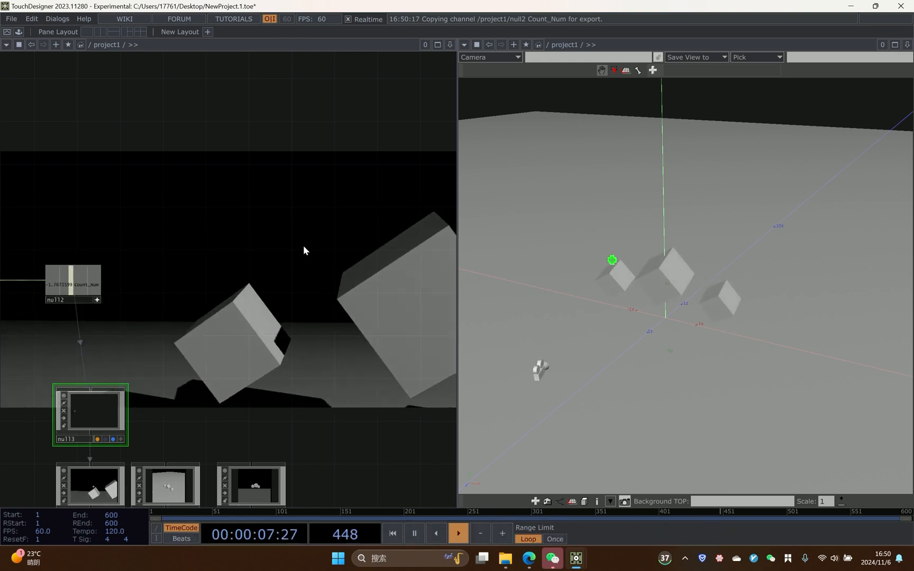
pyautogui.moveTo(187, 281); pyautogui.dragTo(230, 258)
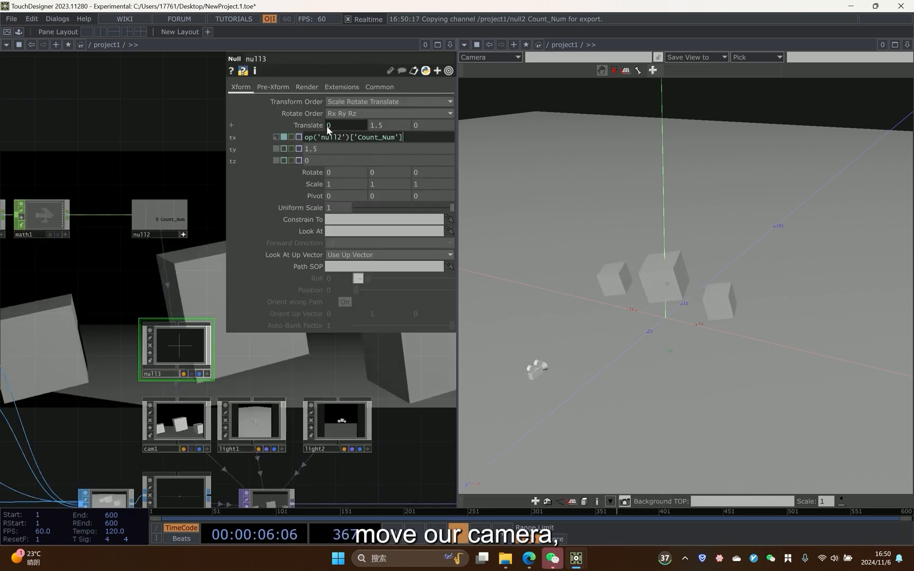
pyautogui.click(276, 137)
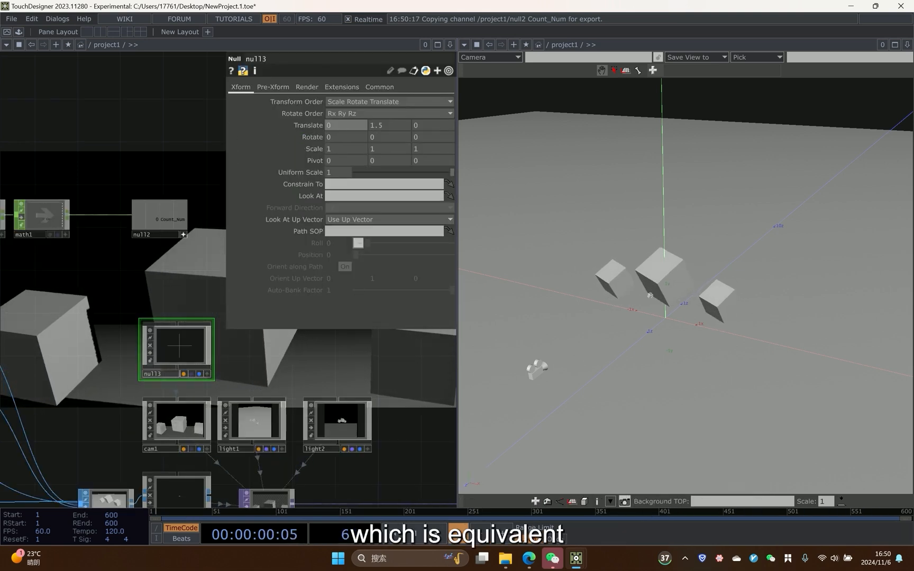
# Link cam1's Translate X to null2's Count_Num channel as a CHOP reference, keeping null3 as its look-at target.
pyautogui.click(193, 423)
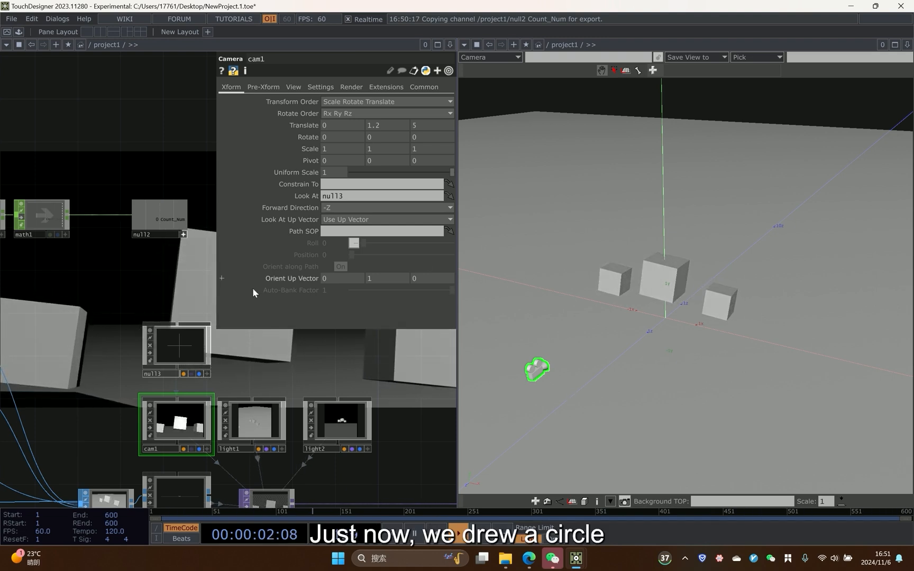
pyautogui.click(180, 339)
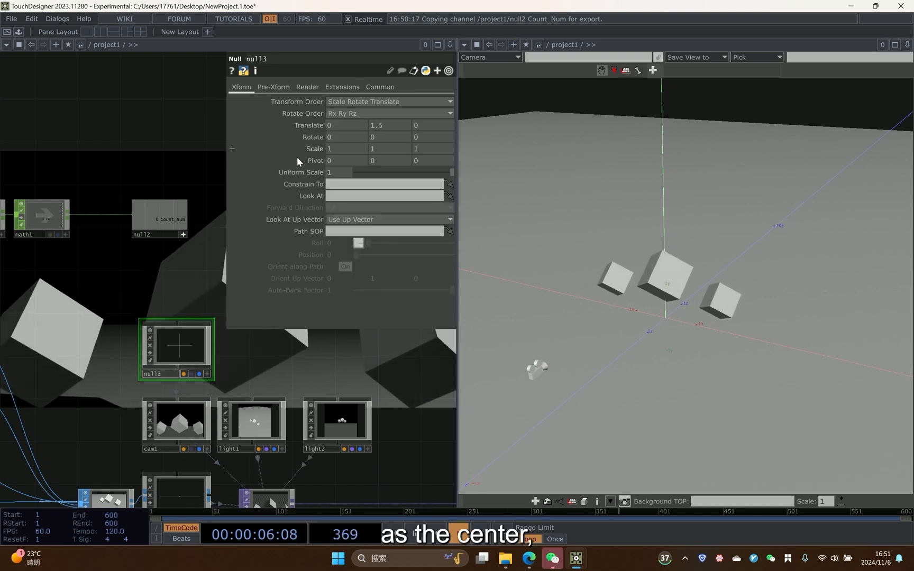
pyautogui.click(184, 427)
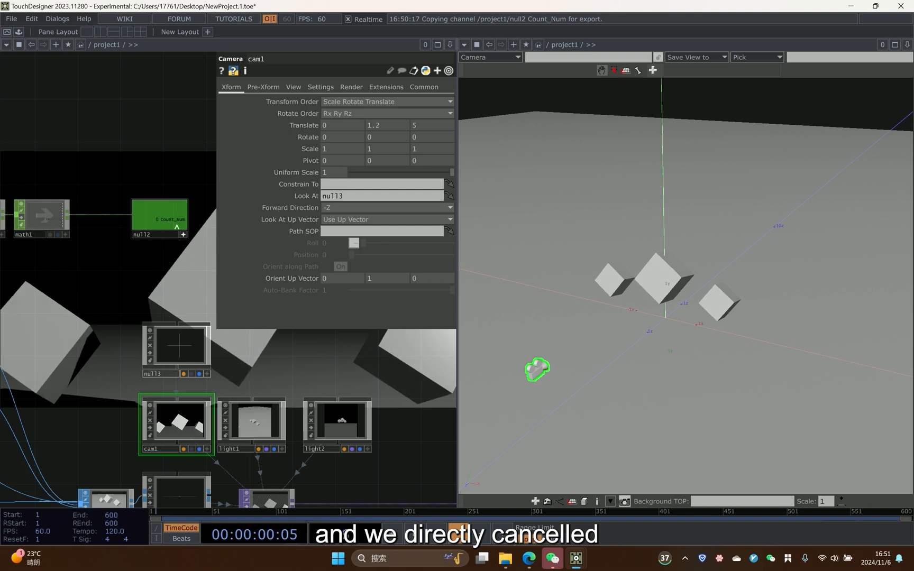
pyautogui.moveTo(177, 227); pyautogui.dragTo(335, 129)
pyautogui.click(337, 124)
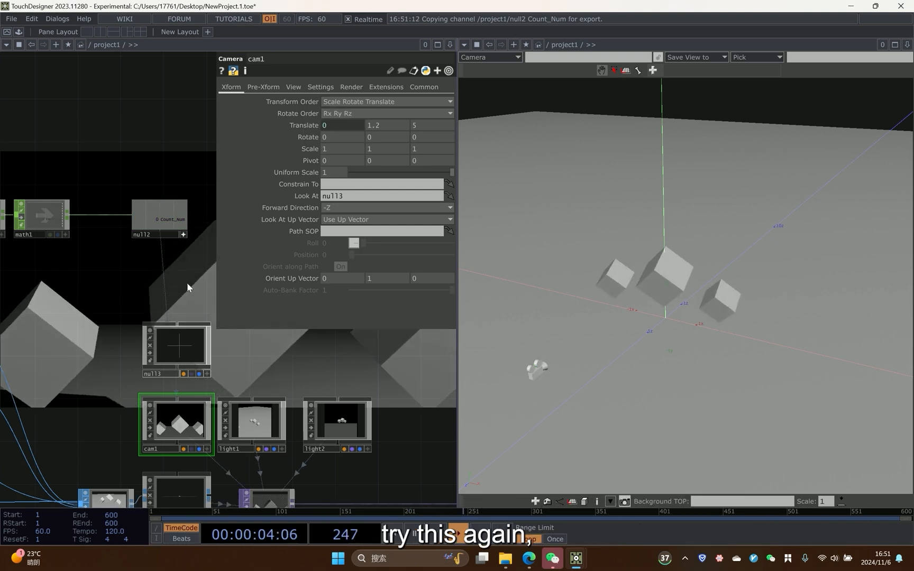
pyautogui.press('p')
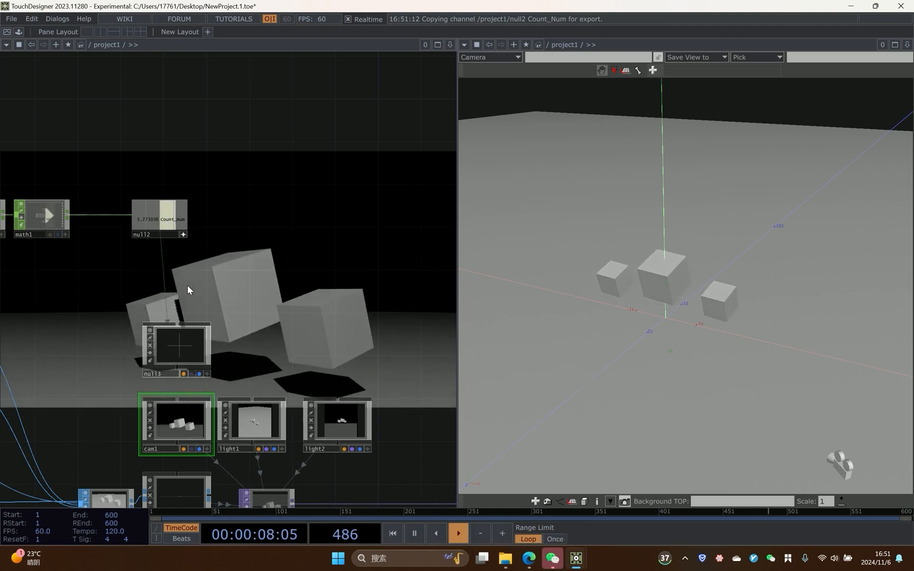
# Reopen cam1's parameters and clear the null2 reference from its Translate X.
pyautogui.scroll(4, 228, 307)
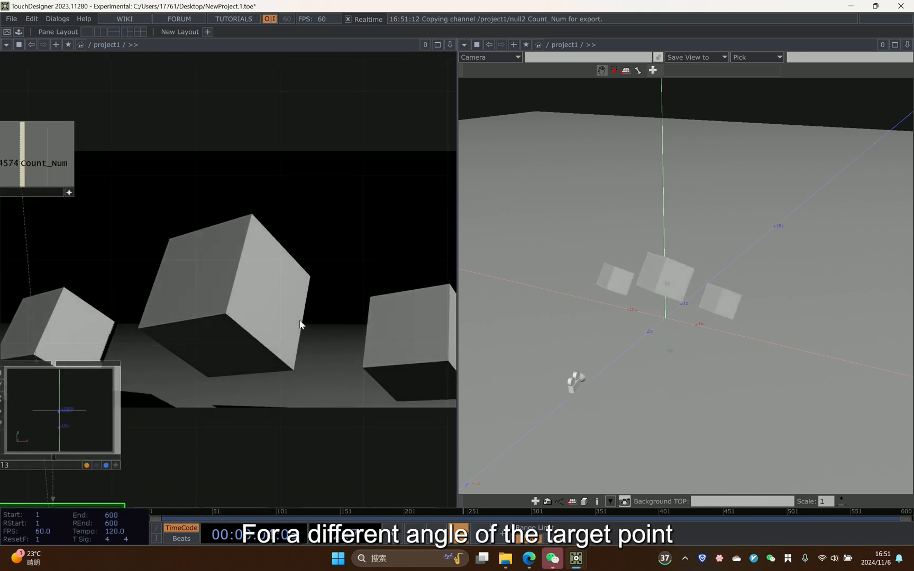
pyautogui.scroll(-5, 291, 290)
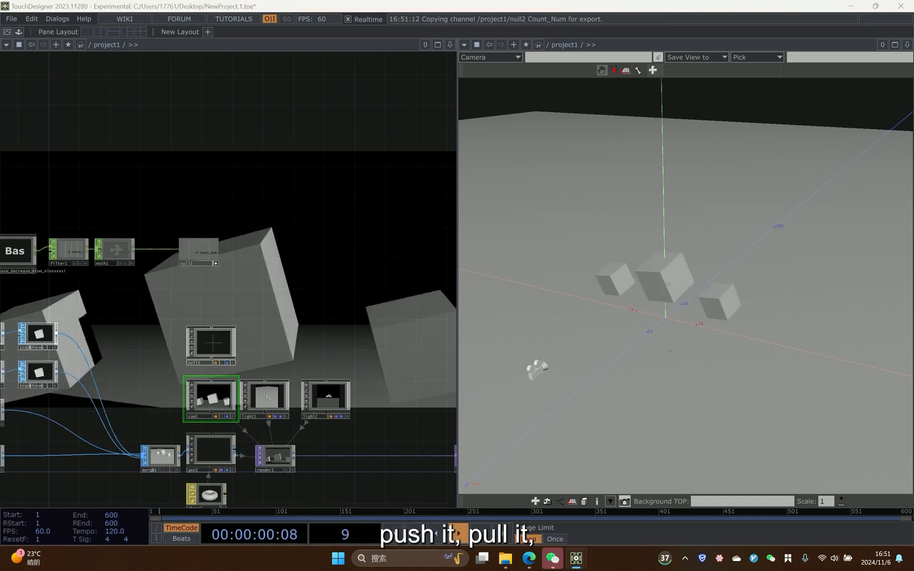
pyautogui.click(214, 362)
pyautogui.click(219, 385)
pyautogui.press('p')
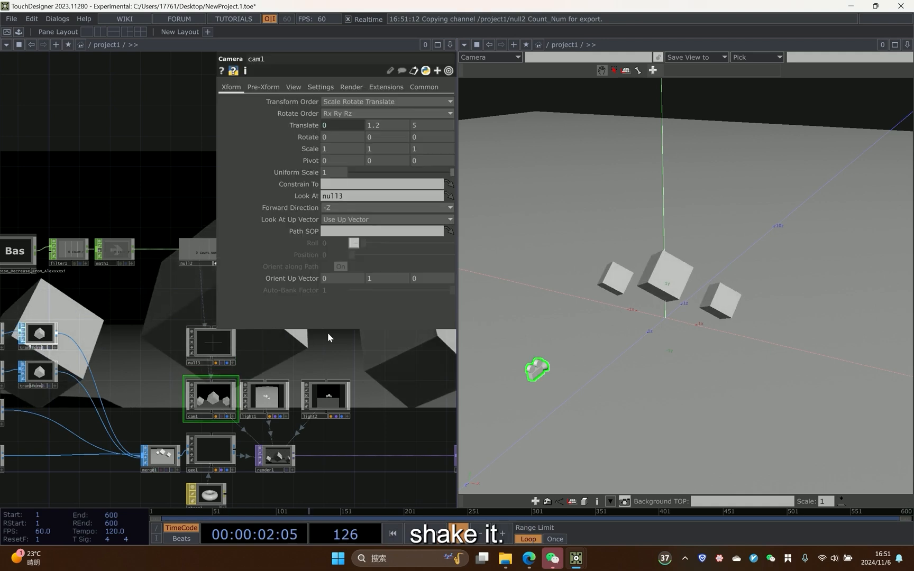
pyautogui.click(304, 127)
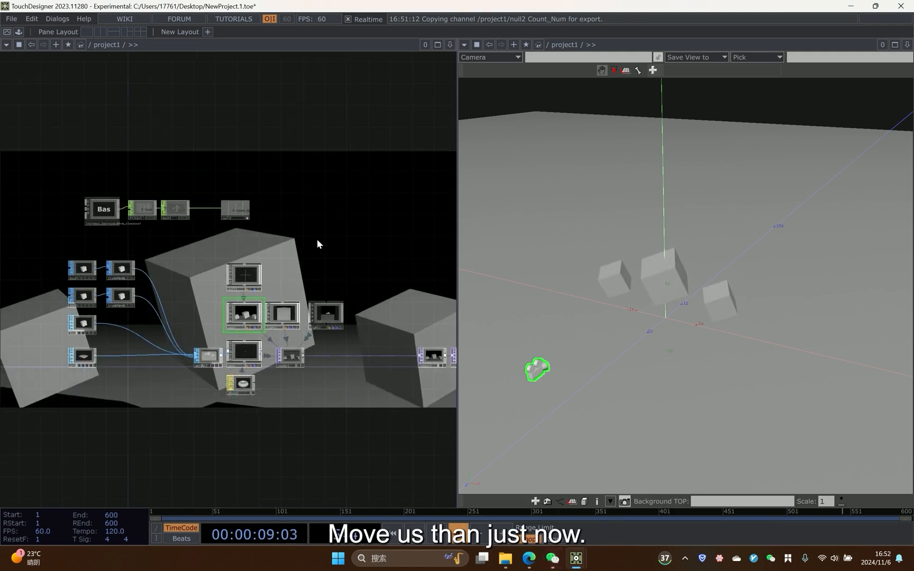
# Delete the two side boxes together with their transform operators, keeping box1 and the grid.
pyautogui.scroll(1, 352, 235)
pyautogui.moveTo(352, 235); pyautogui.dragTo(205, 285)
pyautogui.scroll(1, 205, 285)
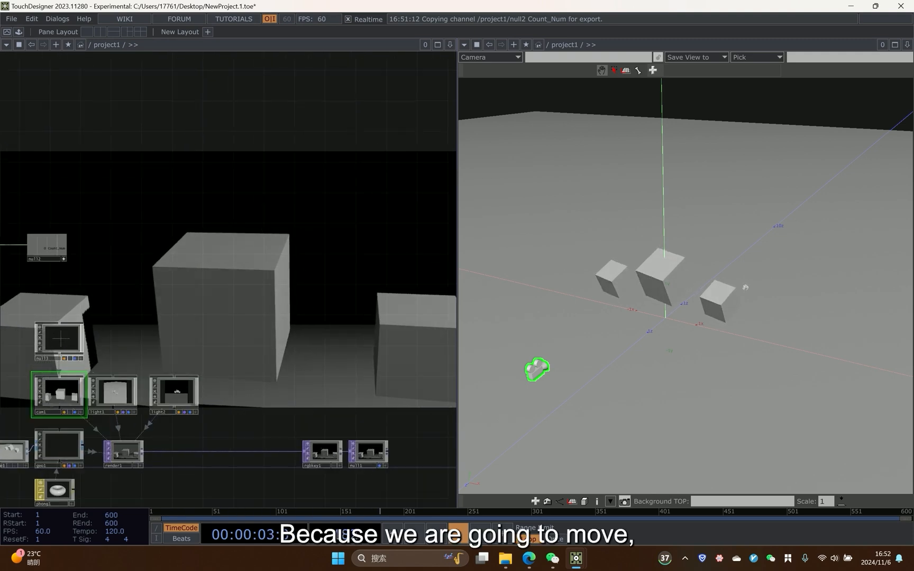
pyautogui.moveTo(143, 291); pyautogui.dragTo(294, 273)
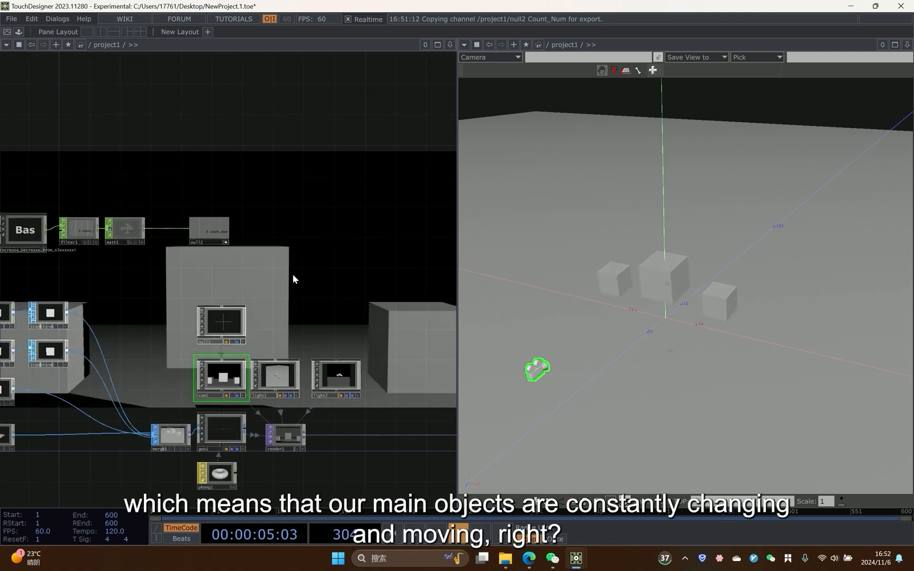
pyautogui.moveTo(277, 290); pyautogui.dragTo(225, 262)
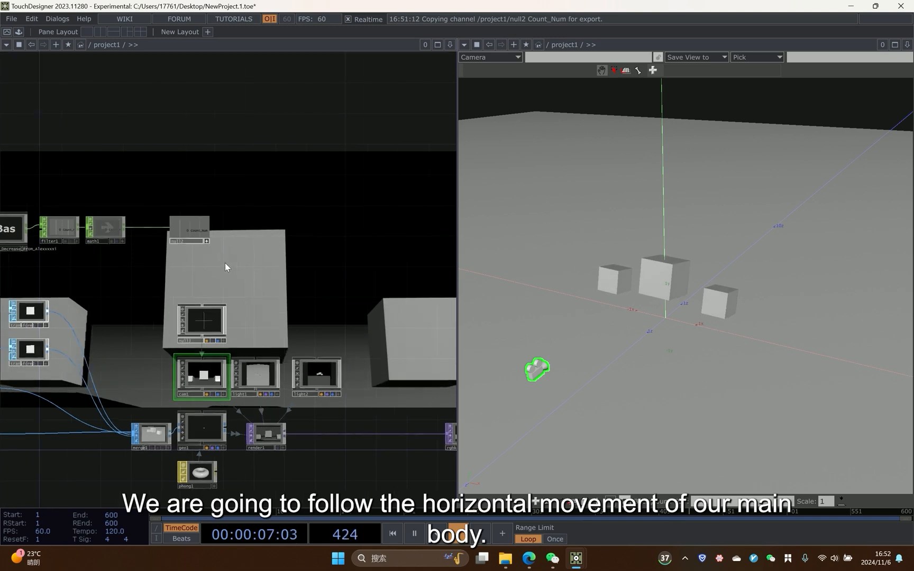
pyautogui.scroll(2, 243, 307)
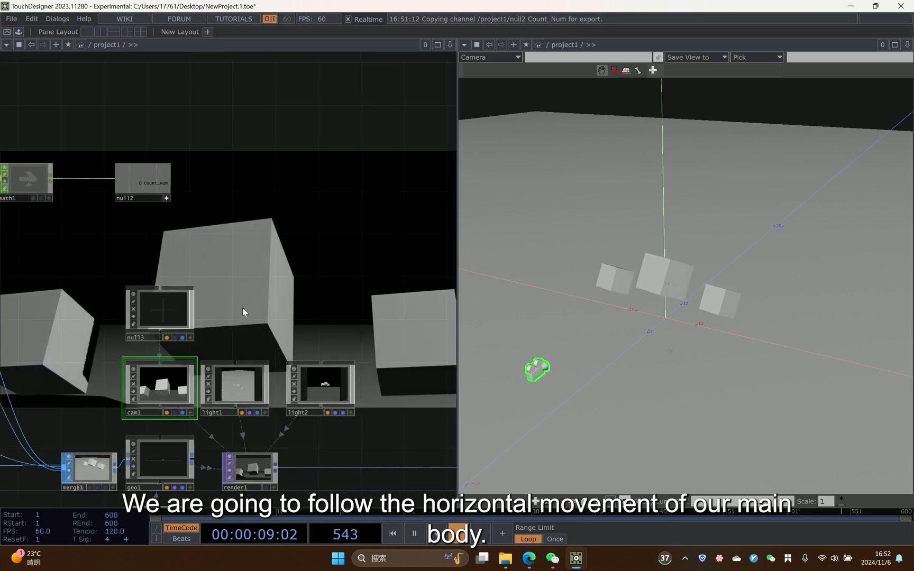
pyautogui.scroll(-2, 223, 299)
pyautogui.moveTo(71, 294); pyautogui.dragTo(189, 255)
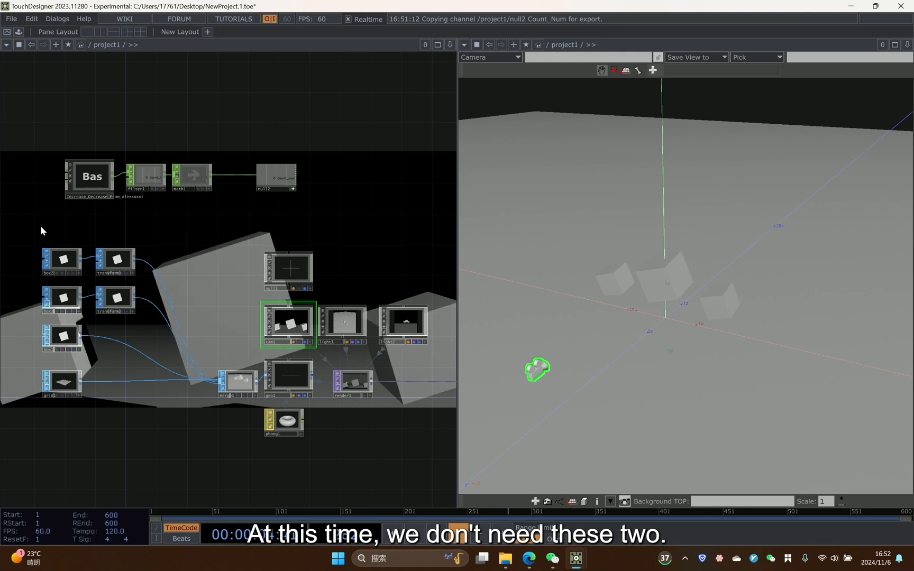
pyautogui.moveTo(40, 226); pyautogui.dragTo(106, 278)
pyautogui.press('Delete')
pyautogui.scroll(2, 145, 290)
pyautogui.scroll(-2, 120, 270)
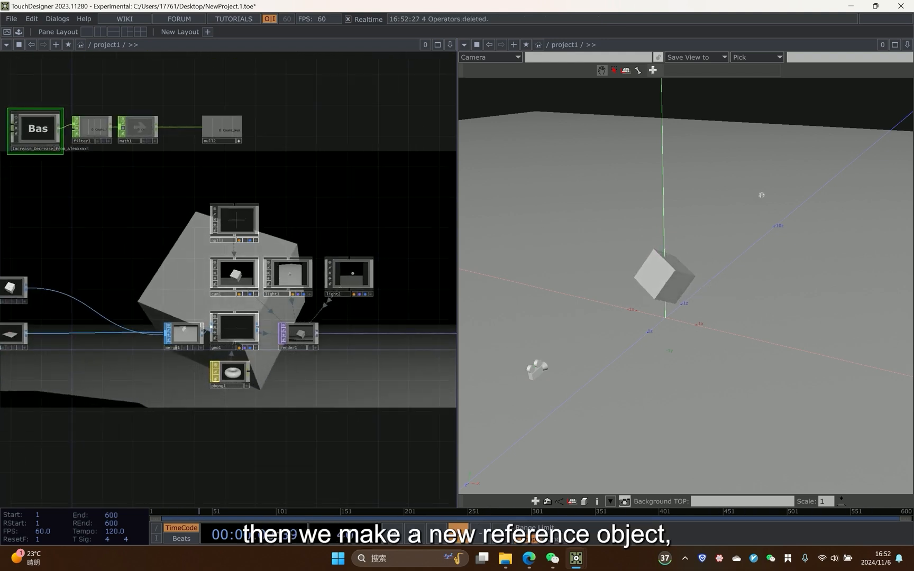
# Add a new Box SOP in the empty area below the existing network.
pyautogui.scroll(-5, 728, 207)
pyautogui.moveTo(728, 207); pyautogui.dragTo(731, 299)
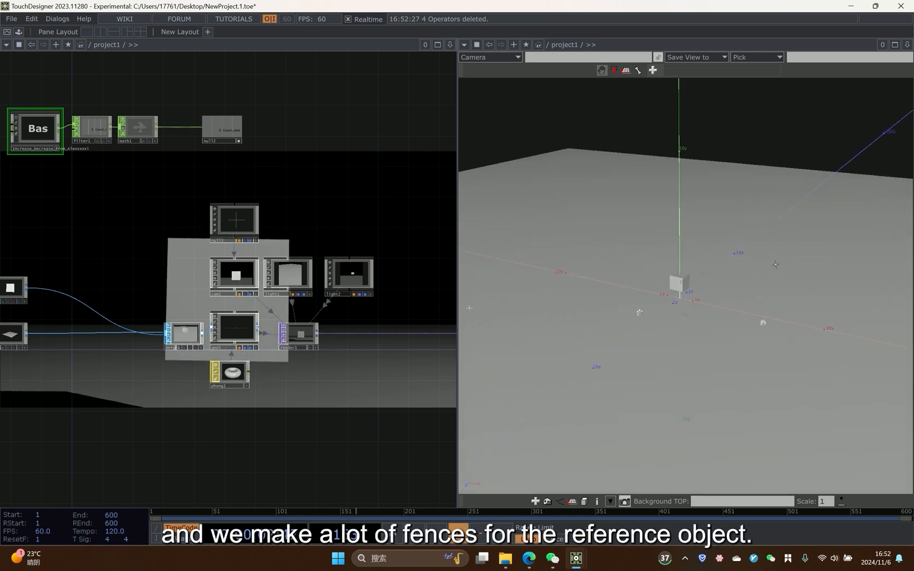
pyautogui.moveTo(143, 231); pyautogui.dragTo(166, 184)
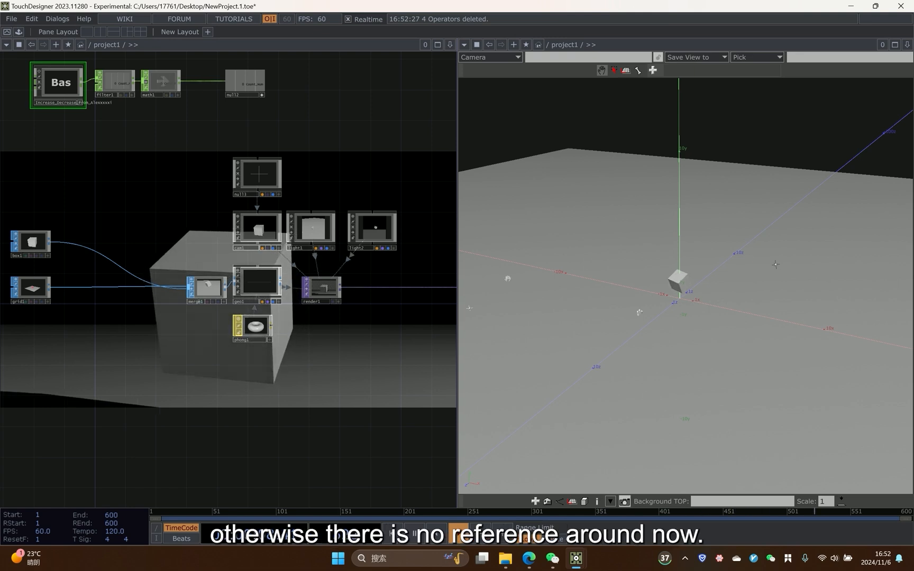
pyautogui.moveTo(140, 342); pyautogui.dragTo(174, 317)
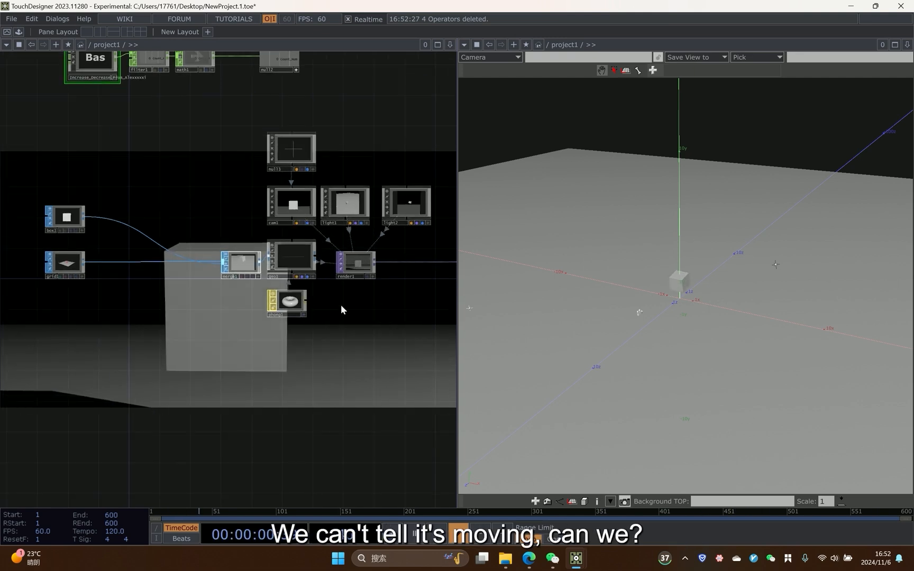
pyautogui.moveTo(157, 371); pyautogui.dragTo(180, 349)
pyautogui.scroll(3, 266, 329)
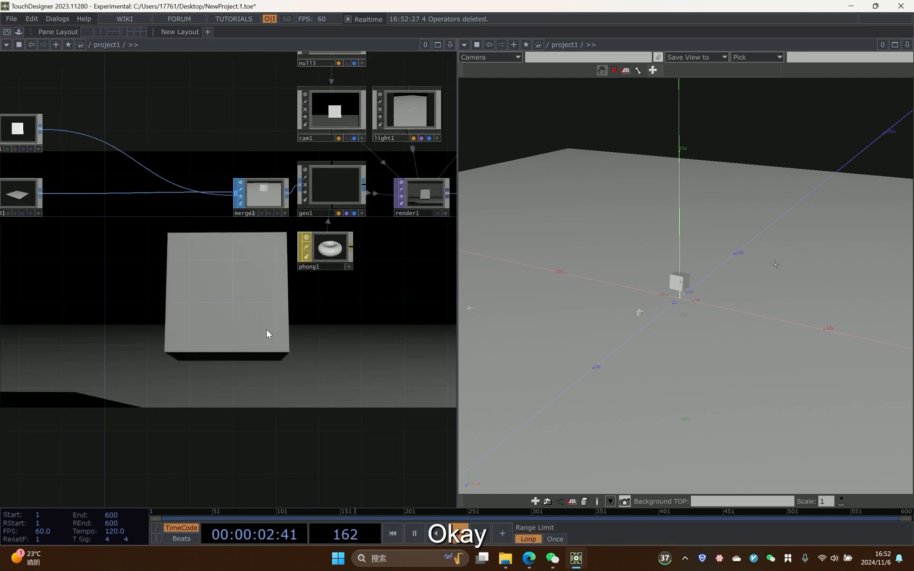
pyautogui.press('Tab')
pyautogui.write('bo')
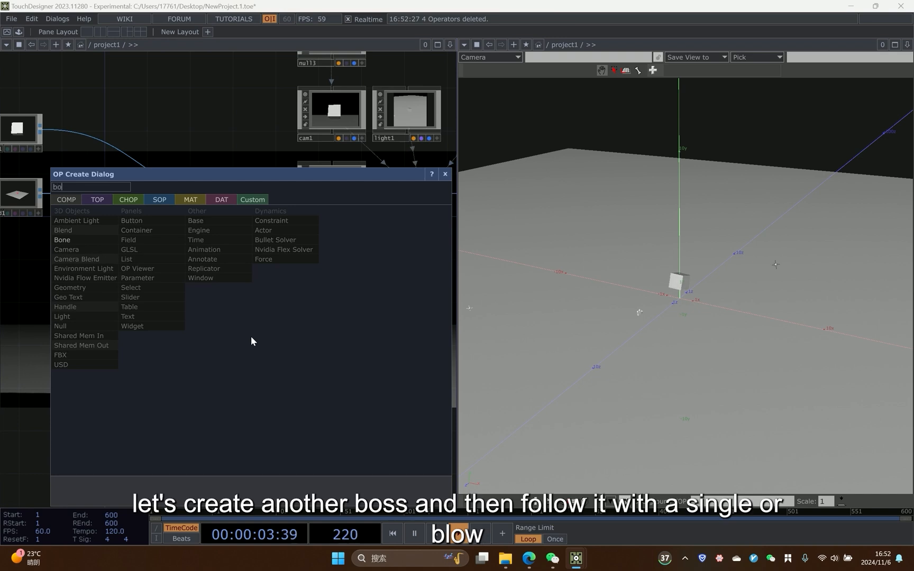
pyautogui.click(154, 201)
pyautogui.click(69, 301)
pyautogui.press('Tab')
pyautogui.click(22, 302)
pyautogui.click(217, 357)
# Add a Geometry COMP fed by the new box, beside it in the network.
pyautogui.press('Tab')
pyautogui.write('ge')
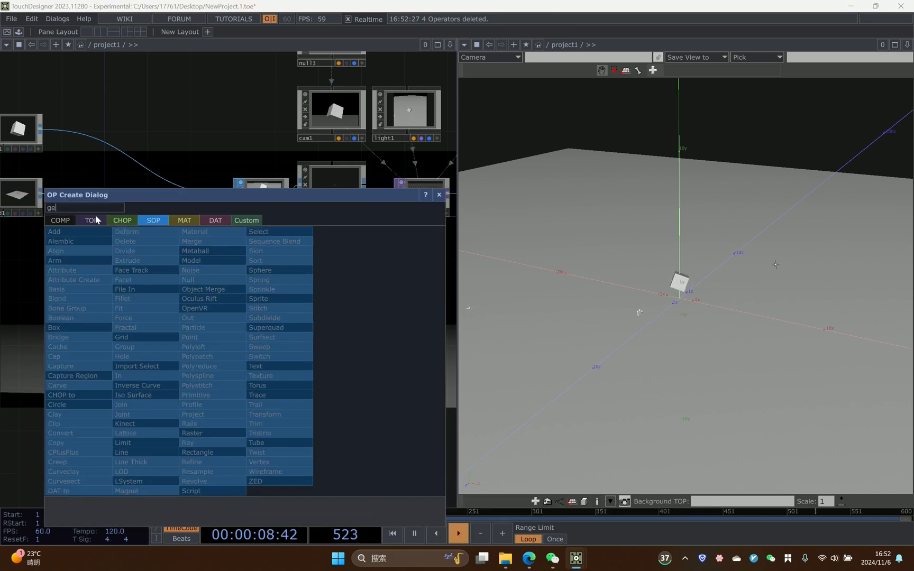
pyautogui.click(68, 306)
pyautogui.click(334, 346)
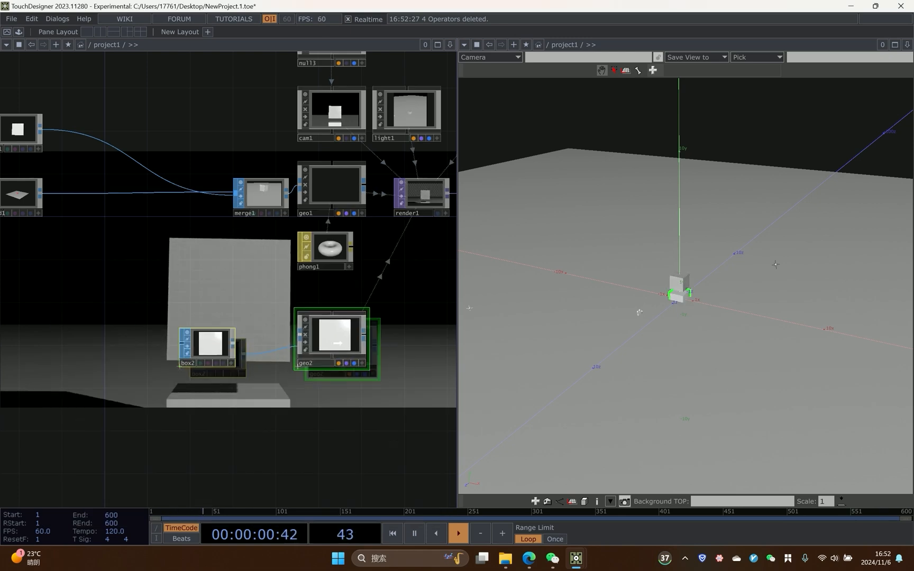
pyautogui.moveTo(222, 288); pyautogui.dragTo(294, 293)
pyautogui.moveTo(159, 318); pyautogui.dragTo(200, 327)
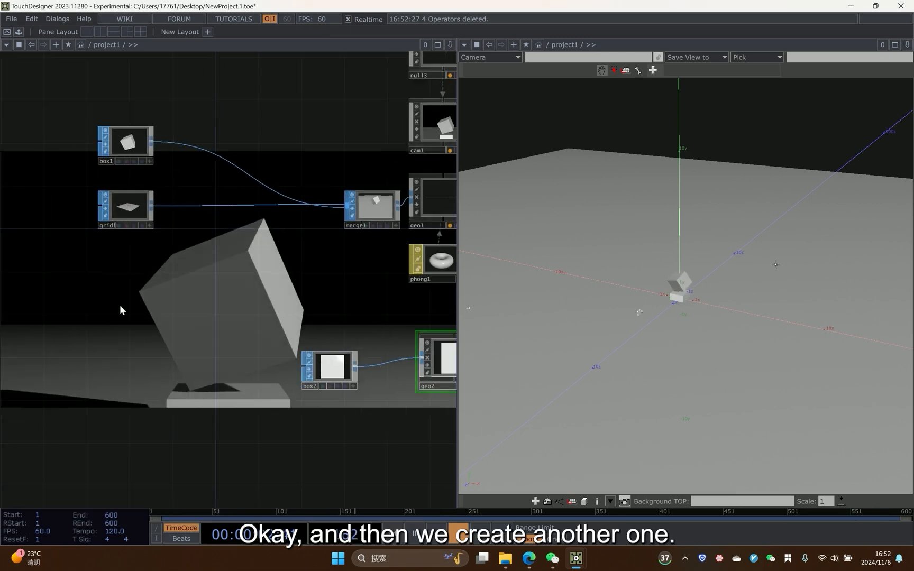
# Add a Line SOP in the empty area below box2.
pyautogui.press('i')
pyautogui.scroll(-10, 221, 330)
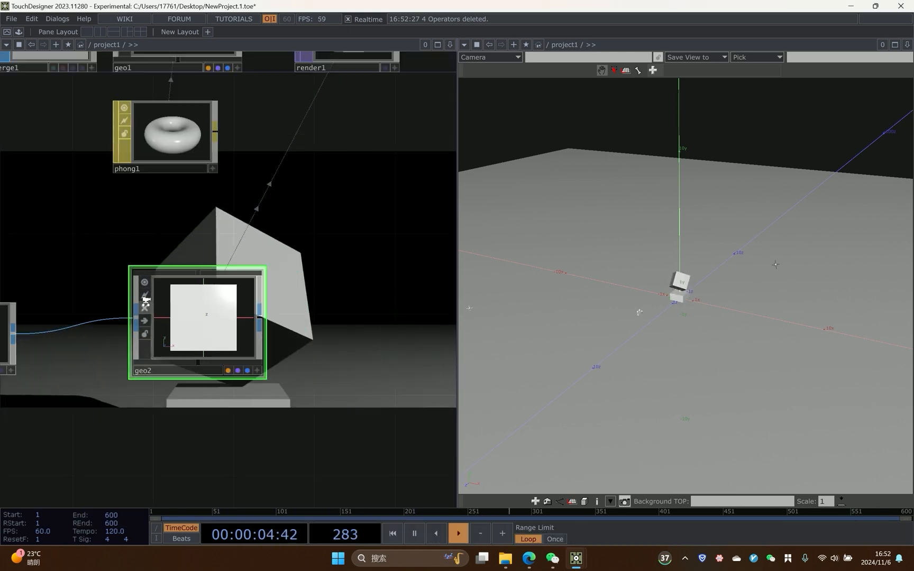
pyautogui.press('Tab')
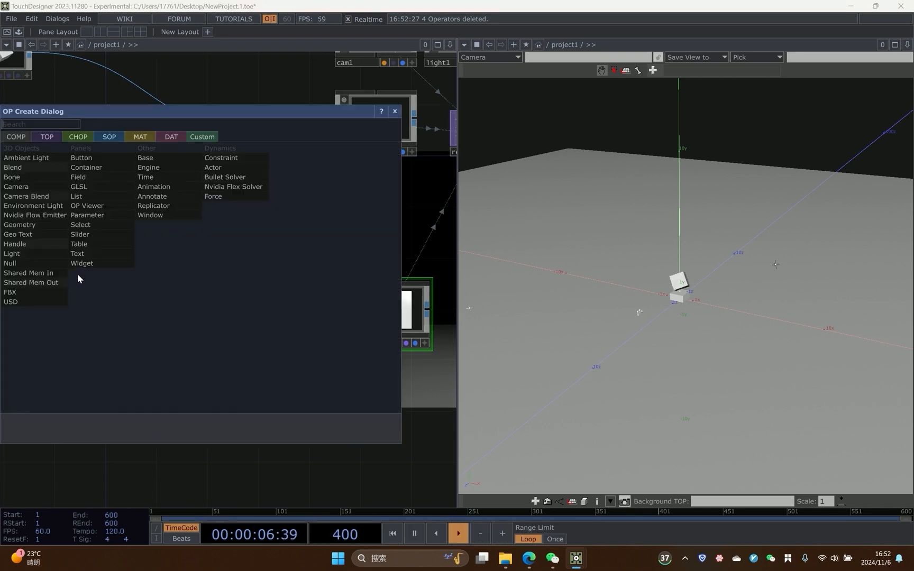
pyautogui.click(109, 137)
pyautogui.write('li')
pyautogui.click(83, 369)
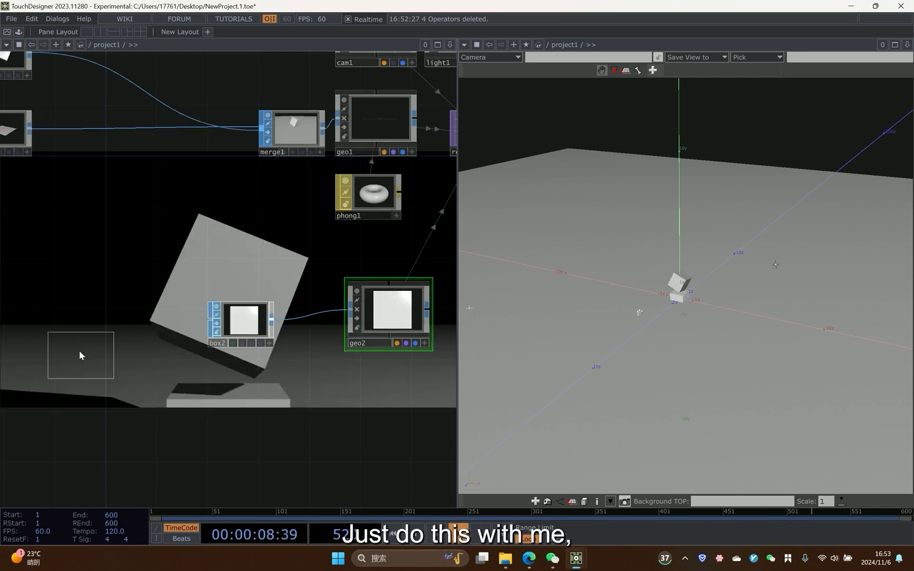
pyautogui.click(61, 333)
pyautogui.moveTo(71, 336); pyautogui.dragTo(250, 401)
pyautogui.moveTo(305, 376); pyautogui.dragTo(236, 376)
# Turn on instancing for geo2 and assign line1 as its Translate OP.
pyautogui.click(343, 312)
pyautogui.moveTo(324, 391); pyautogui.dragTo(318, 386)
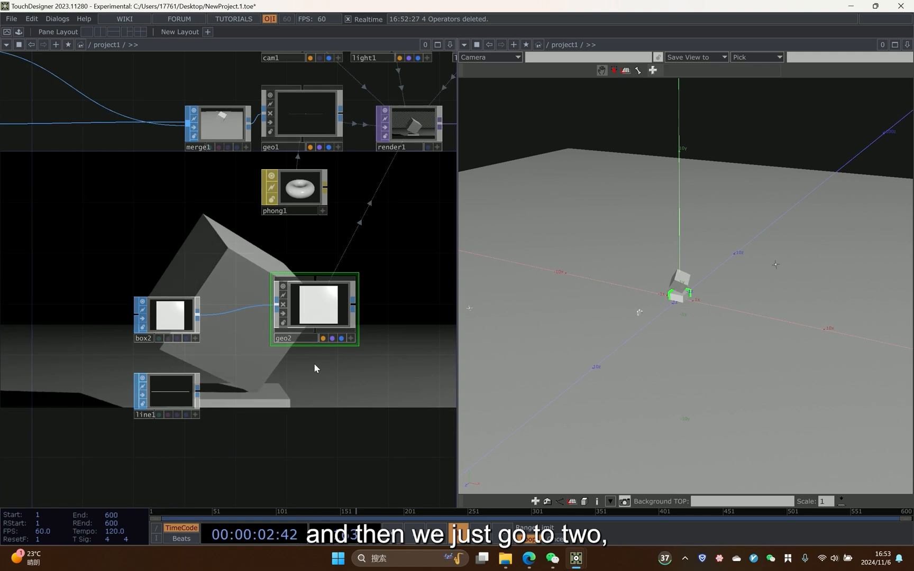
pyautogui.press('p')
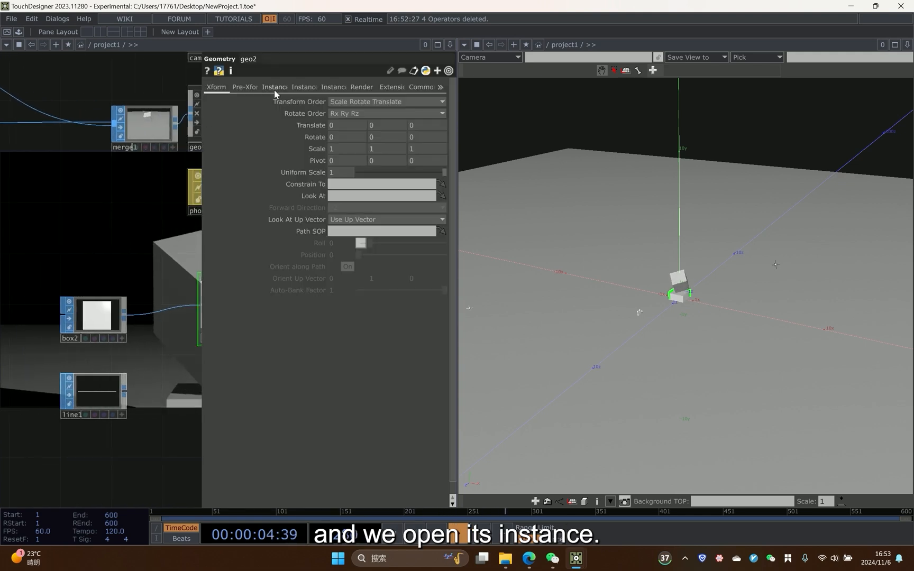
pyautogui.click(274, 88)
pyautogui.moveTo(103, 399); pyautogui.dragTo(381, 190)
pyautogui.moveTo(123, 257); pyautogui.dragTo(112, 257)
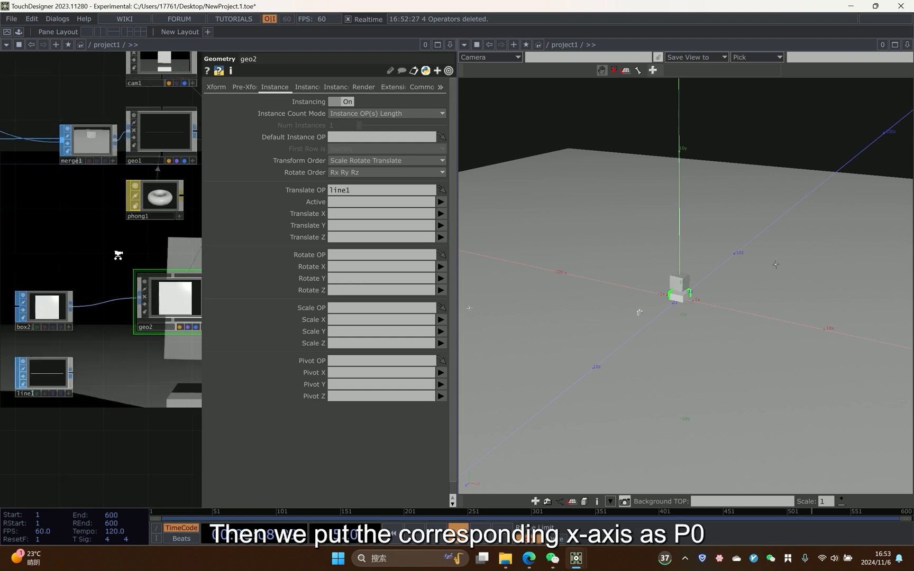
# Map geo2's instance Translate X, Y and Z to P(0), P(1) and P(2).
pyautogui.click(440, 213)
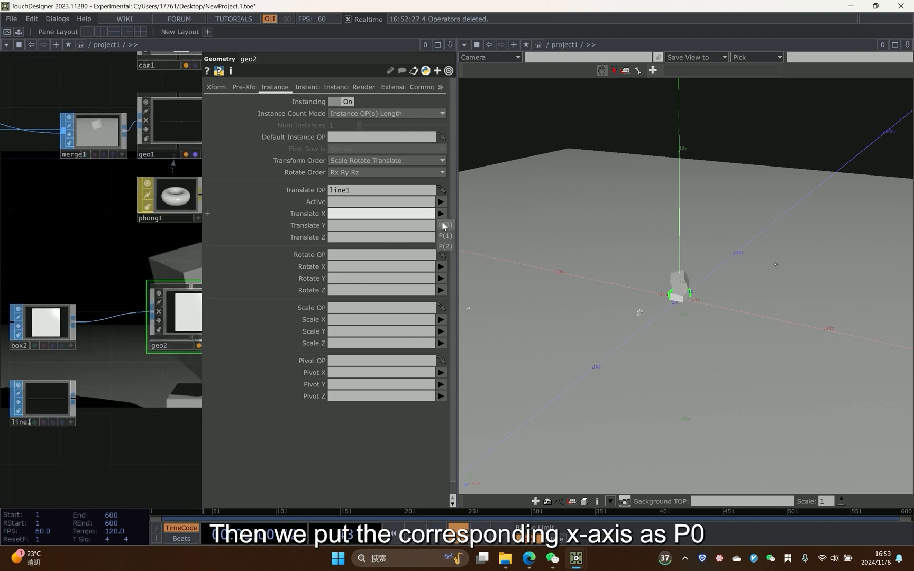
pyautogui.click(444, 225)
pyautogui.click(444, 247)
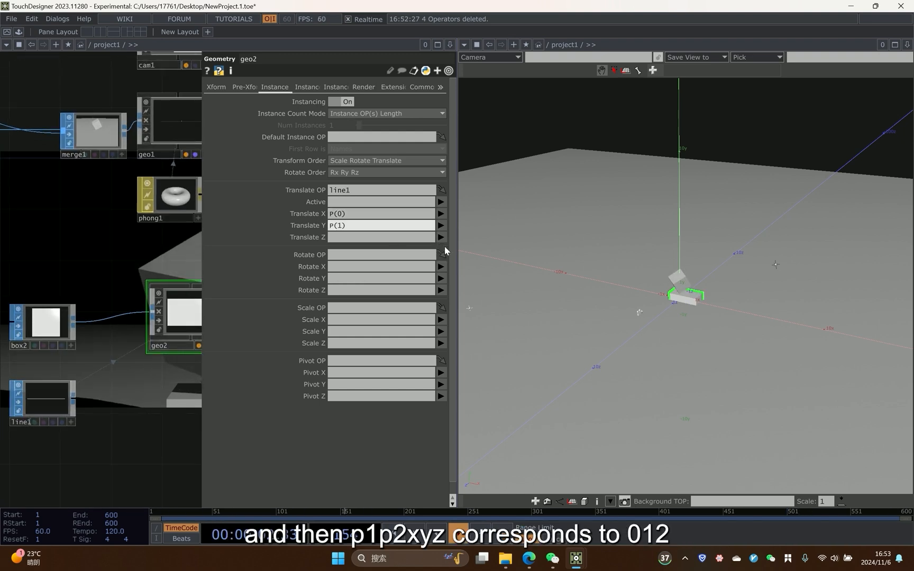
pyautogui.click(440, 237)
pyautogui.click(445, 269)
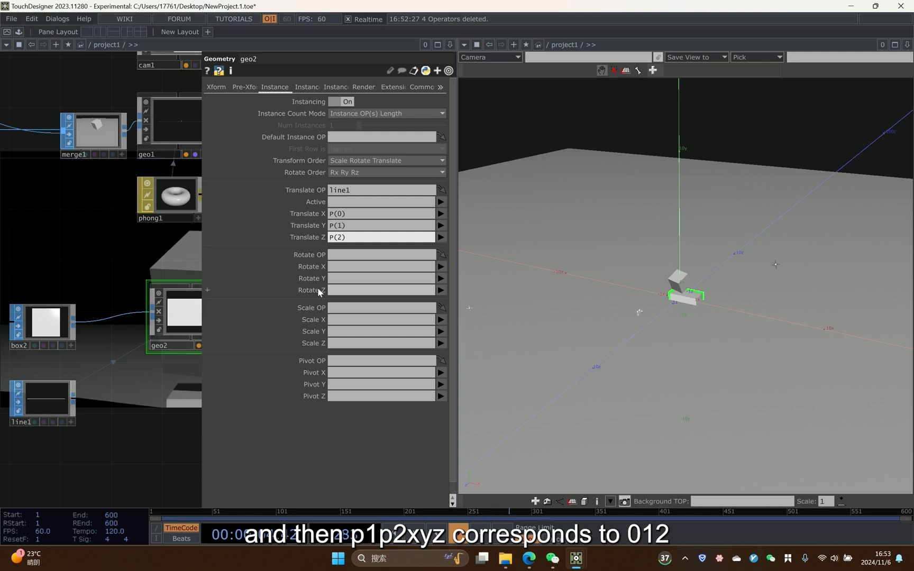
pyautogui.moveTo(132, 278); pyautogui.dragTo(63, 265)
pyautogui.moveTo(174, 258); pyautogui.dragTo(200, 250)
# Set line1's Point A X to -20 and Point B X to 20.
pyautogui.scroll(-3, 161, 251)
pyautogui.moveTo(103, 352); pyautogui.dragTo(253, 337)
pyautogui.click(72, 322)
pyautogui.scroll(3, 152, 329)
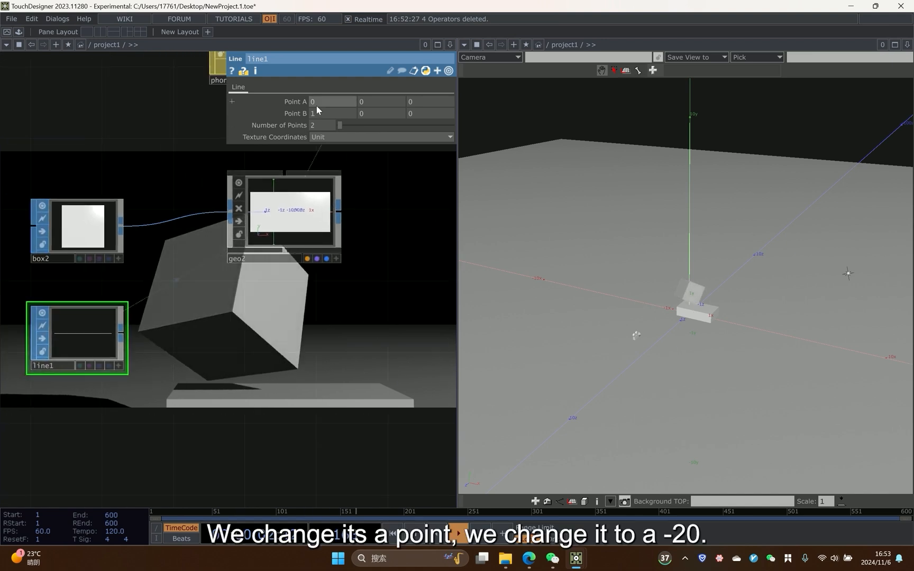
pyautogui.write('-2')
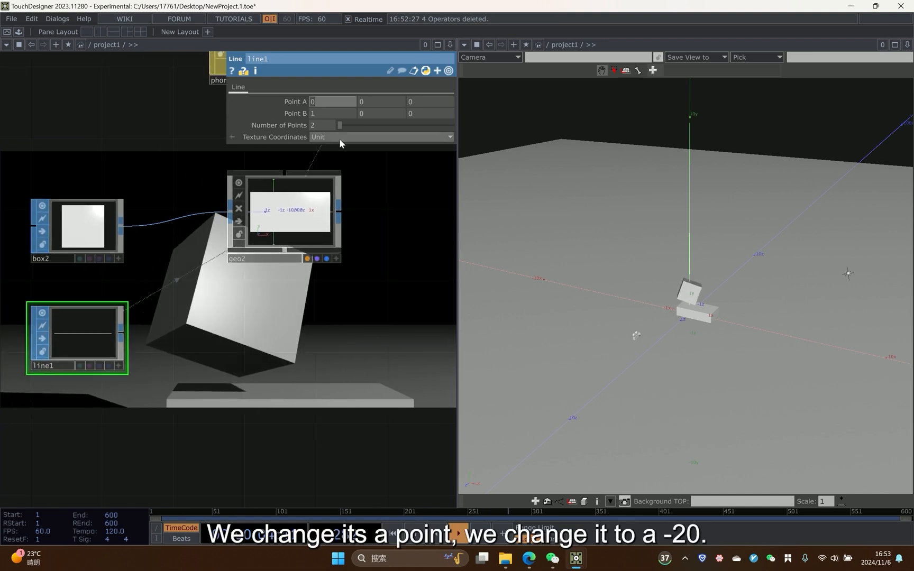
pyautogui.write('0')
pyautogui.click(328, 113)
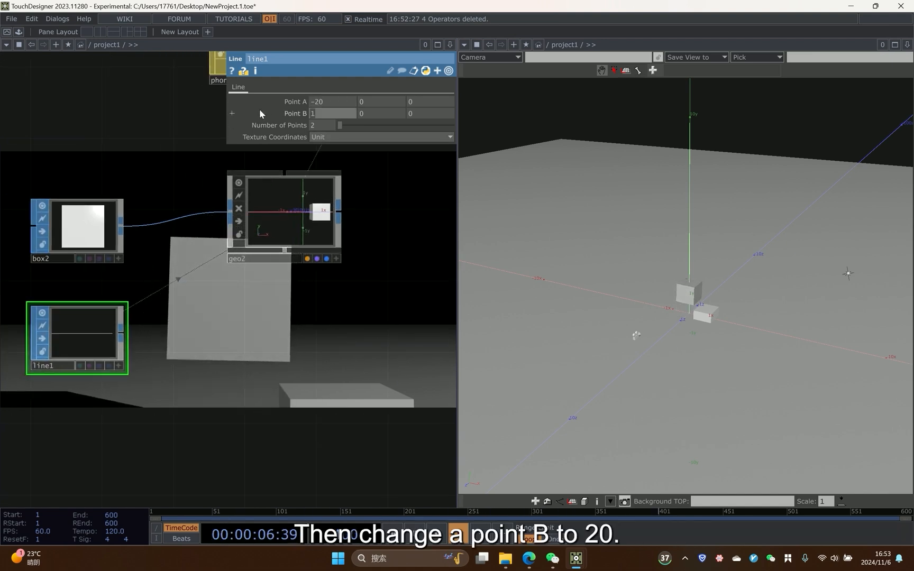
pyautogui.write('20')
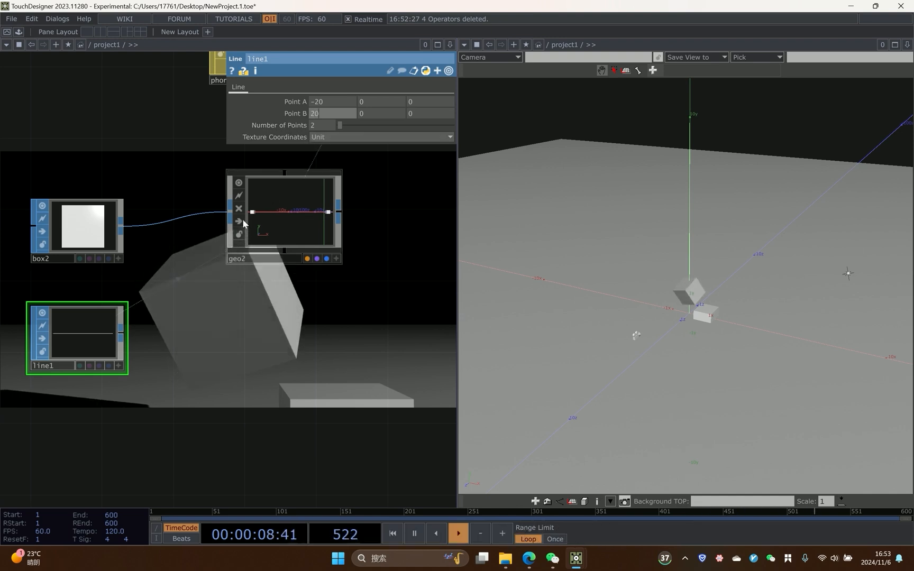
# Set line1's Number of Points to 50 to fill the gap between the end boxes.
pyautogui.scroll(-1, 338, 296)
pyautogui.scroll(1, 345, 291)
pyautogui.scroll(-5, 635, 270)
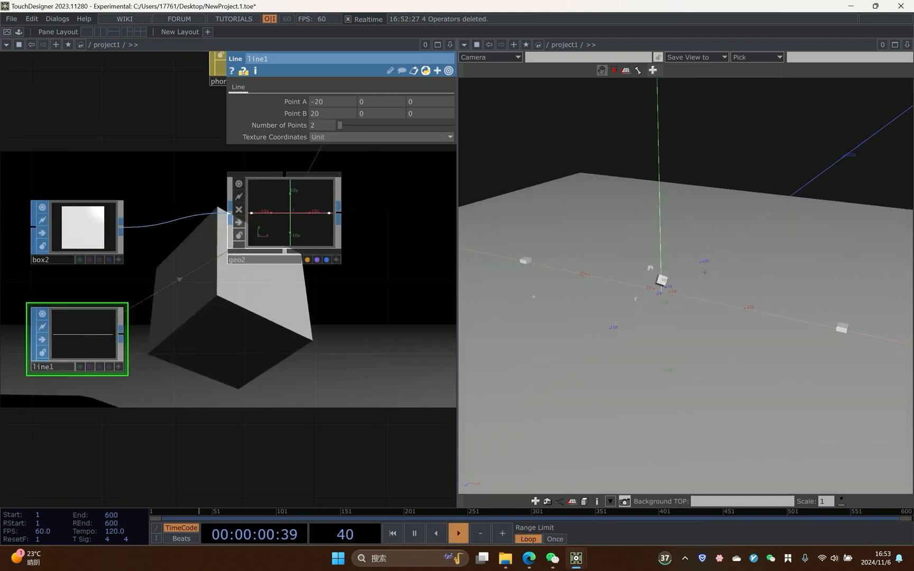
pyautogui.scroll(1, 642, 270)
pyautogui.moveTo(650, 265); pyautogui.dragTo(658, 293, button='right')
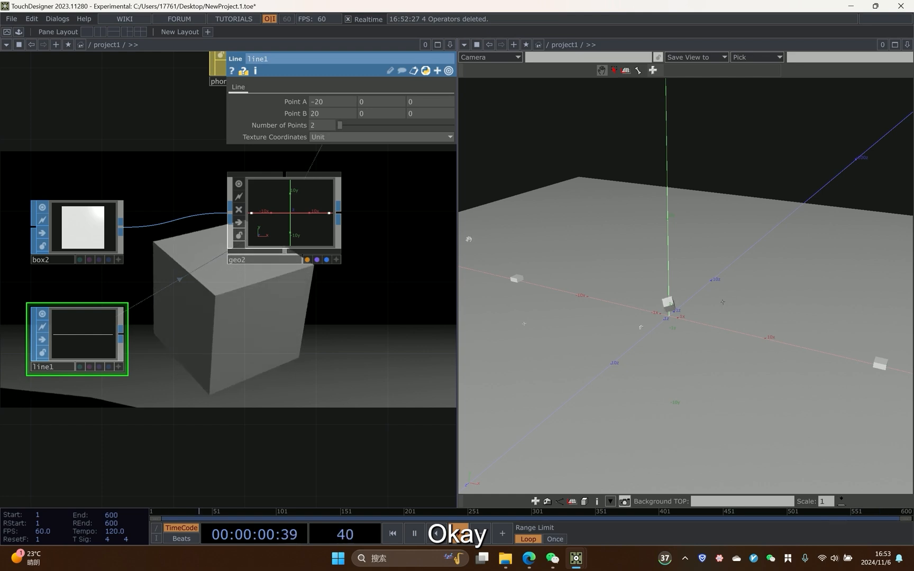
pyautogui.click(319, 126)
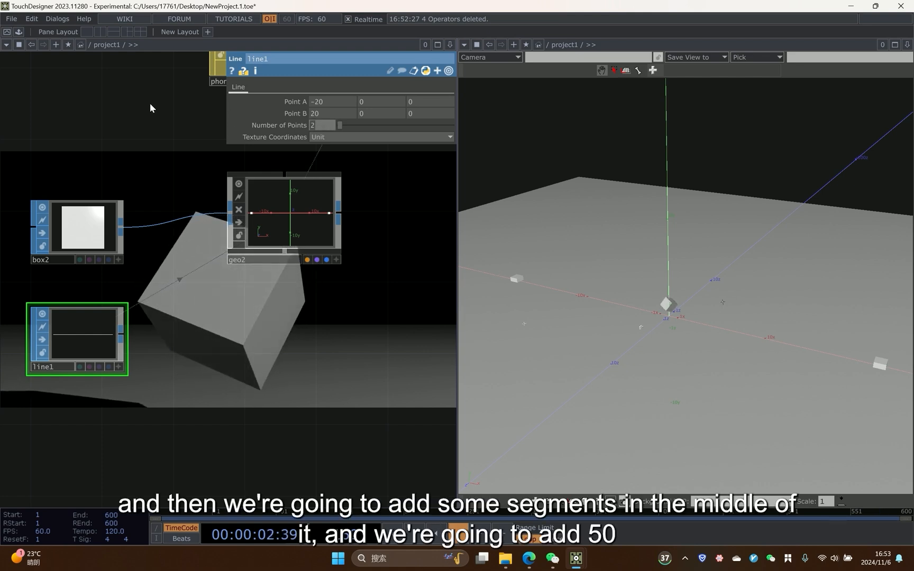
pyautogui.write('50')
pyautogui.press('Return')
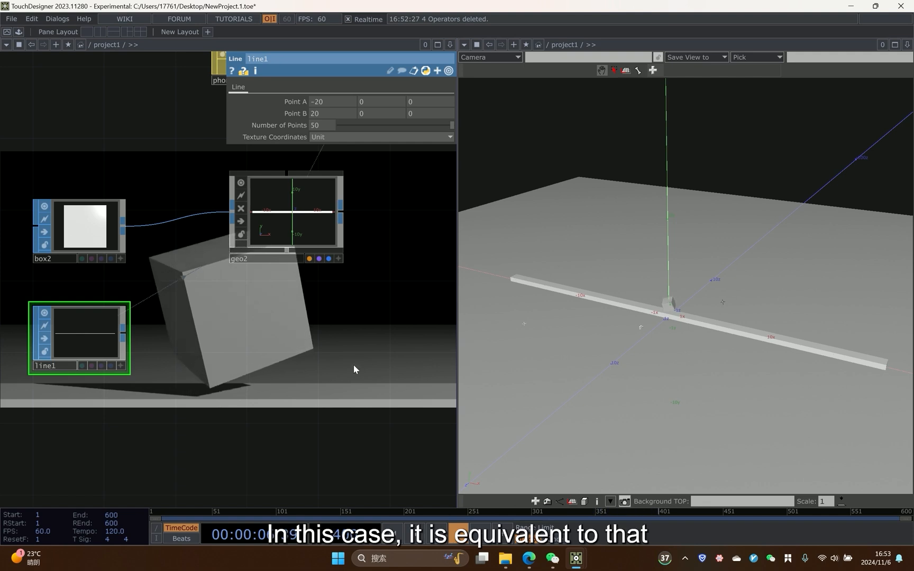
pyautogui.moveTo(354, 365); pyautogui.dragTo(339, 366)
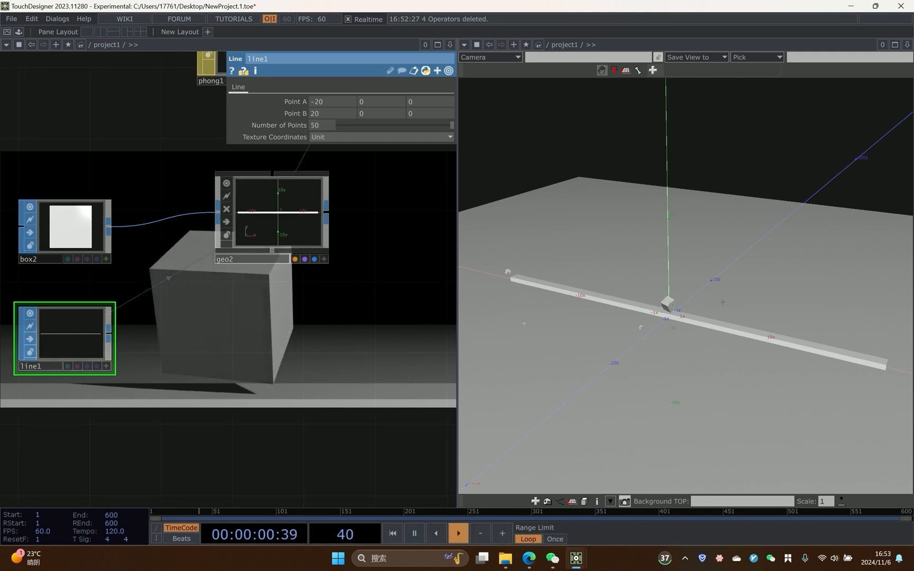
# Resize box2 to 0.1 by 60.1 by 0.1 so the instances form a fence of tall thin bars.
pyautogui.click(74, 233)
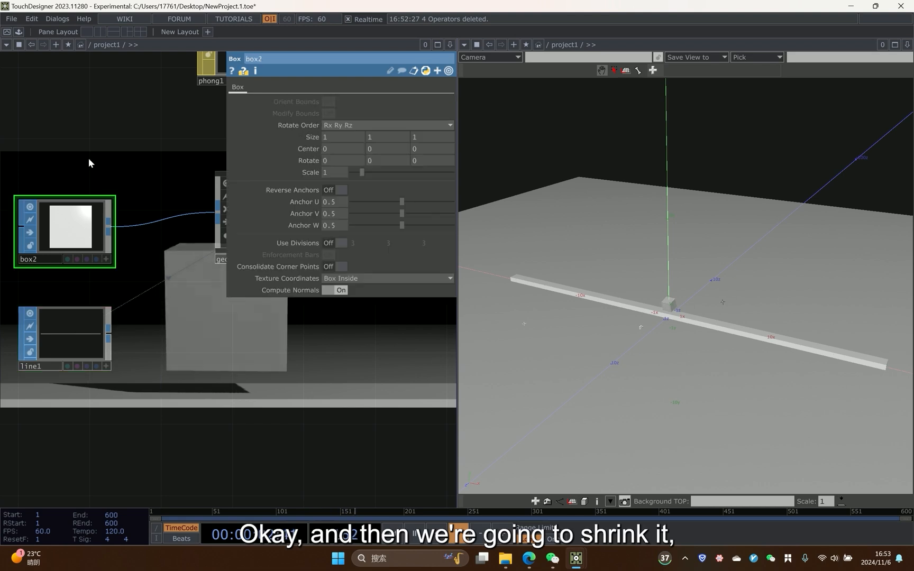
pyautogui.moveTo(308, 142); pyautogui.dragTo(307, 117, button='middle')
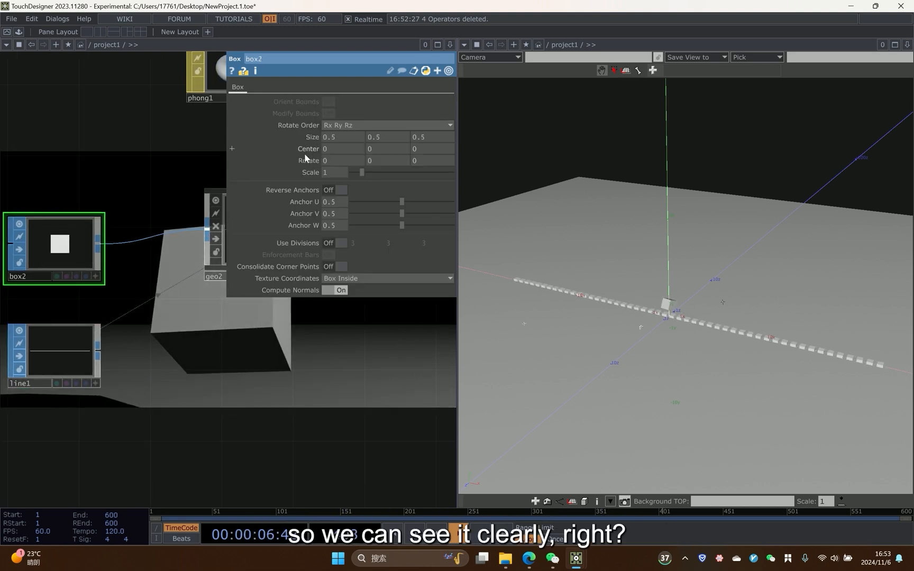
pyautogui.moveTo(376, 137)
pyautogui.mouseDown(button='middle')
pyautogui.moveTo(374, 119)
pyautogui.moveTo(423, 119)
pyautogui.moveTo(374, 136)
pyautogui.mouseUp(button='middle')
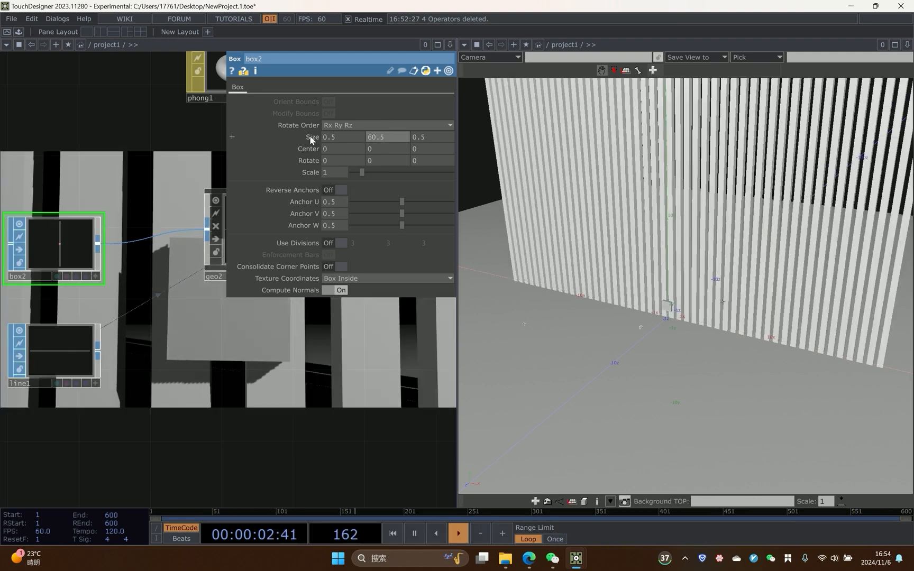
pyautogui.moveTo(314, 137)
pyautogui.mouseDown(button='middle')
pyautogui.moveTo(314, 147)
pyautogui.moveTo(311, 126)
pyautogui.moveTo(281, 121)
pyautogui.moveTo(305, 120)
pyautogui.mouseUp(button='middle')
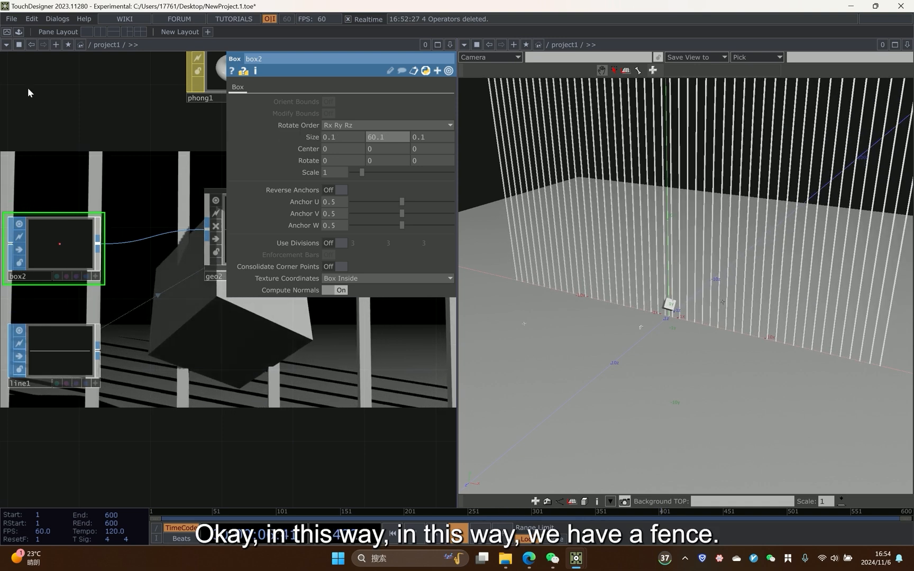
# Move the fence behind the box by setting the Z of line1's Point A and Point B to -4.
pyautogui.moveTo(245, 359); pyautogui.dragTo(69, 313)
pyautogui.scroll(-3, 94, 318)
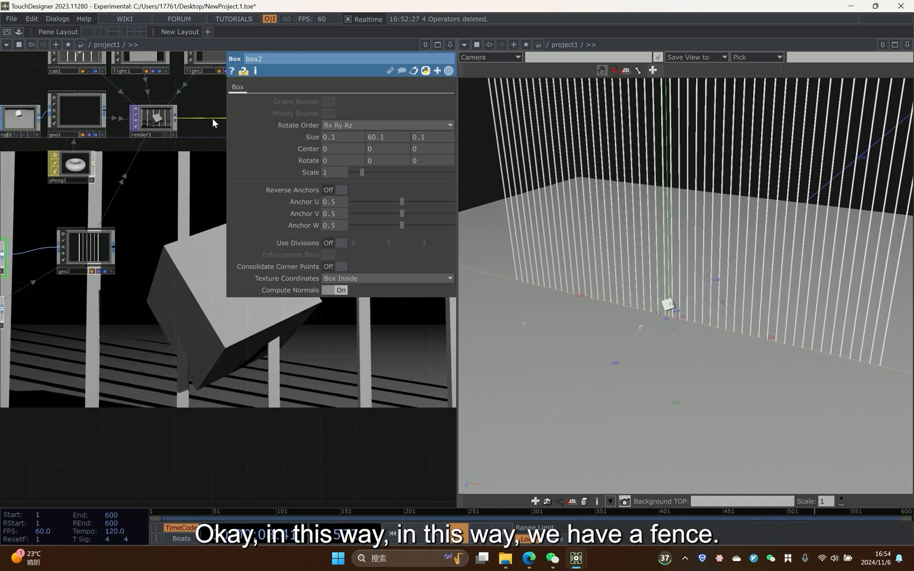
pyautogui.moveTo(217, 331); pyautogui.dragTo(220, 302)
pyautogui.moveTo(158, 324); pyautogui.dragTo(211, 333)
pyautogui.scroll(5, 688, 296)
pyautogui.moveTo(695, 283); pyautogui.dragTo(598, 311)
pyautogui.scroll(3, 598, 310)
pyautogui.click(42, 316)
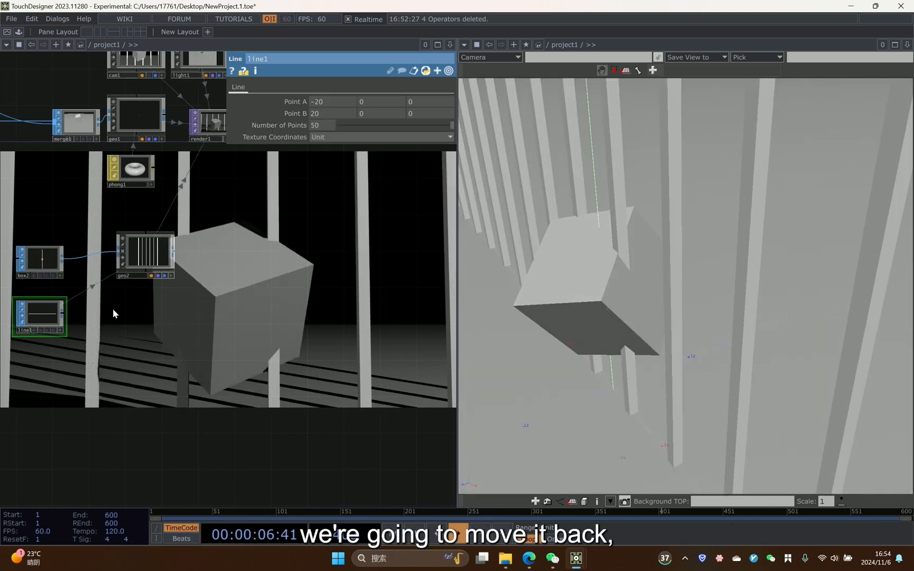
pyautogui.moveTo(419, 102)
pyautogui.mouseDown()
pyautogui.moveTo(417, 93)
pyautogui.moveTo(380, 93)
pyautogui.moveTo(415, 105)
pyautogui.moveTo(387, 103)
pyautogui.moveTo(423, 107)
pyautogui.mouseUp()
pyautogui.moveTo(365, 239); pyautogui.dragTo(359, 237)
pyautogui.scroll(-3, 723, 182)
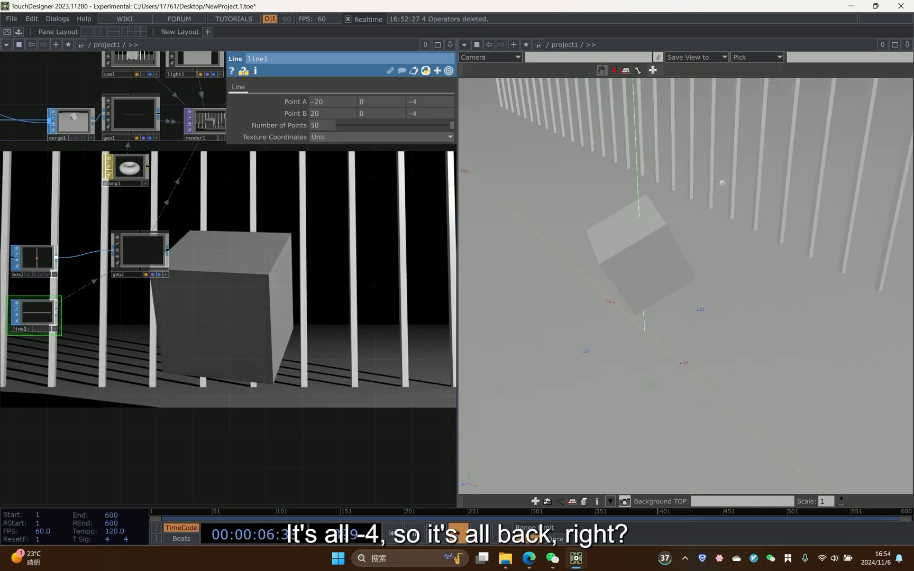
pyautogui.scroll(-5, 722, 182)
pyautogui.moveTo(612, 139); pyautogui.dragTo(687, 238)
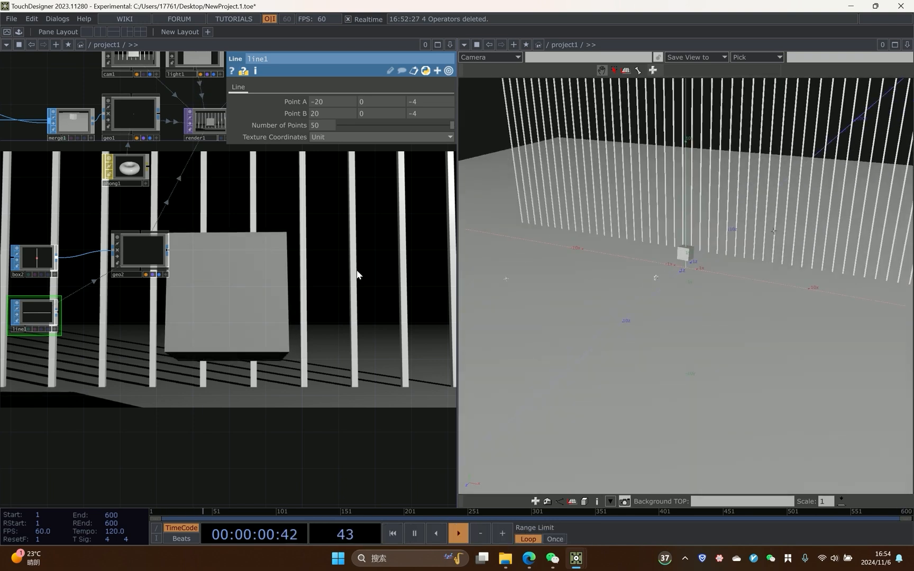
# Set box1's Center X to -20 and then to 20 to test both ends of the fence.
pyautogui.scroll(-5, 326, 317)
pyautogui.scroll(4, 327, 180)
pyautogui.moveTo(326, 181); pyautogui.dragTo(434, 264)
pyautogui.scroll(-2, 253, 298)
pyautogui.scroll(2, 241, 259)
pyautogui.scroll(1, 200, 286)
pyautogui.moveTo(200, 285); pyautogui.dragTo(249, 297)
pyautogui.click(165, 349)
pyautogui.moveTo(212, 262); pyautogui.dragTo(140, 316)
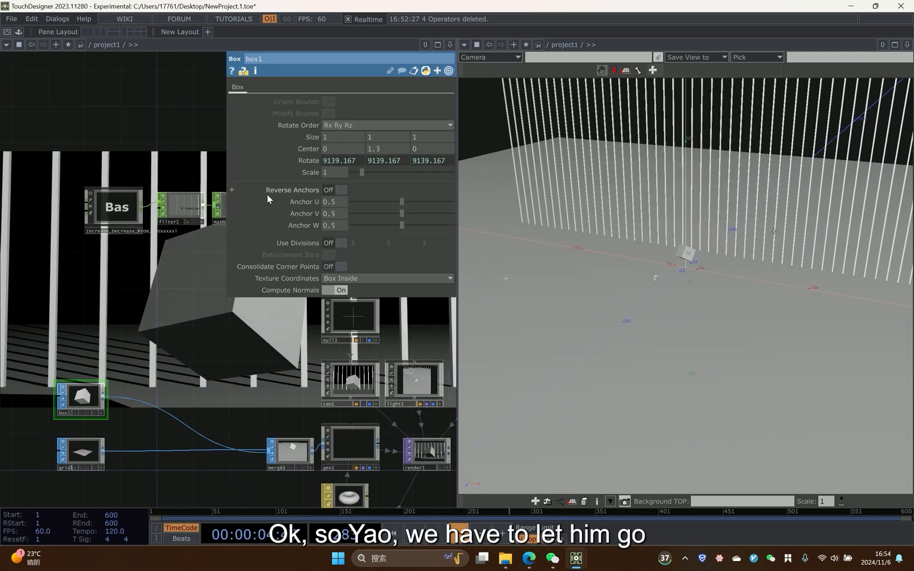
pyautogui.moveTo(731, 257); pyautogui.dragTo(554, 256)
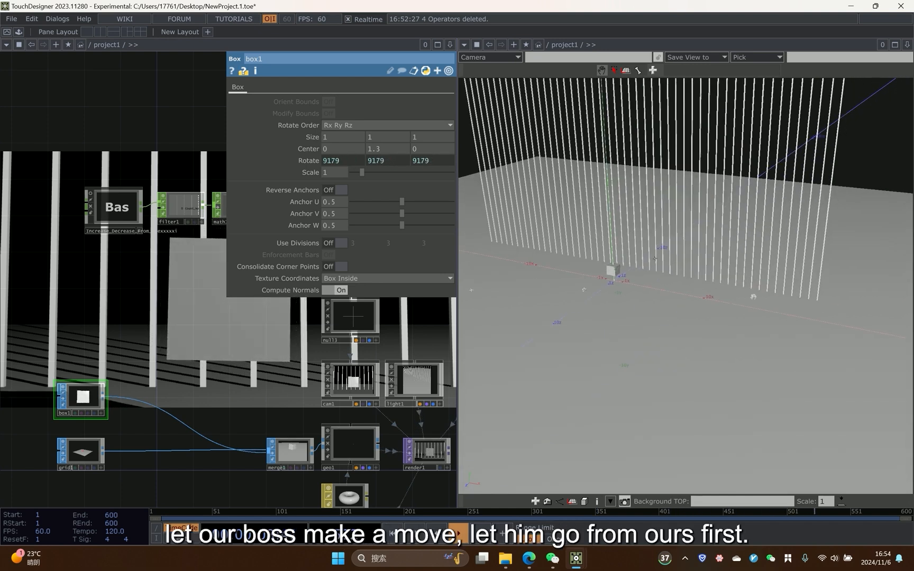
pyautogui.moveTo(164, 312); pyautogui.dragTo(200, 344)
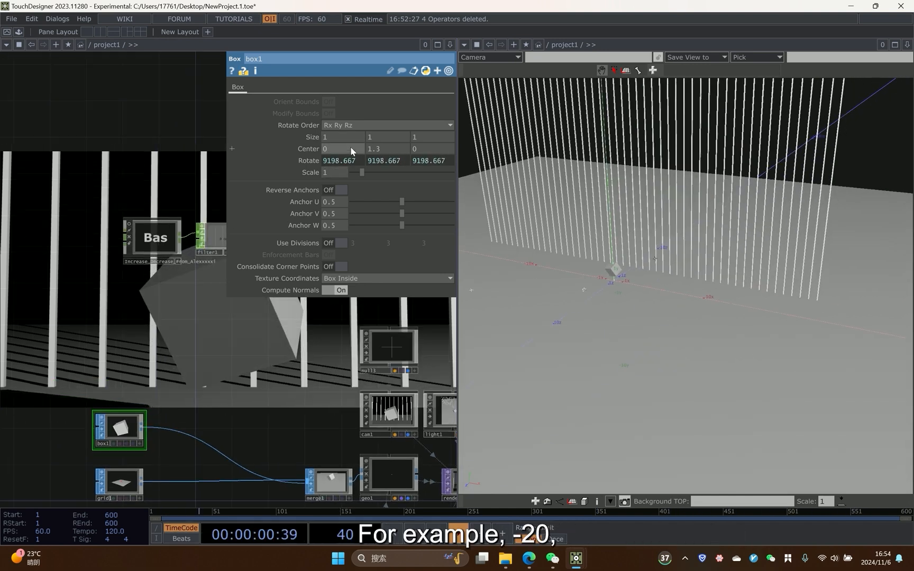
pyautogui.moveTo(338, 150)
pyautogui.mouseDown(button='middle')
pyautogui.moveTo(337, 137)
pyautogui.moveTo(327, 137)
pyautogui.mouseUp(button='middle')
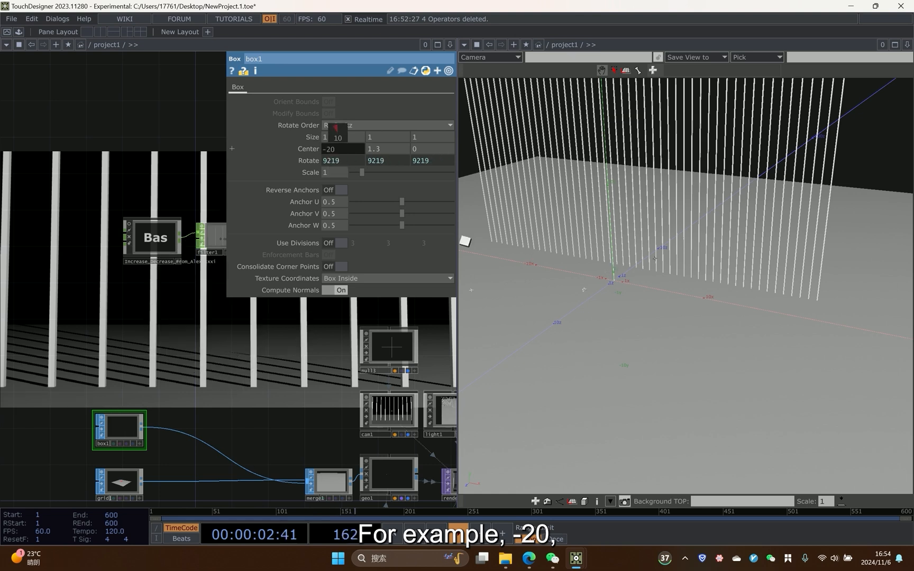
pyautogui.moveTo(658, 264); pyautogui.dragTo(606, 266)
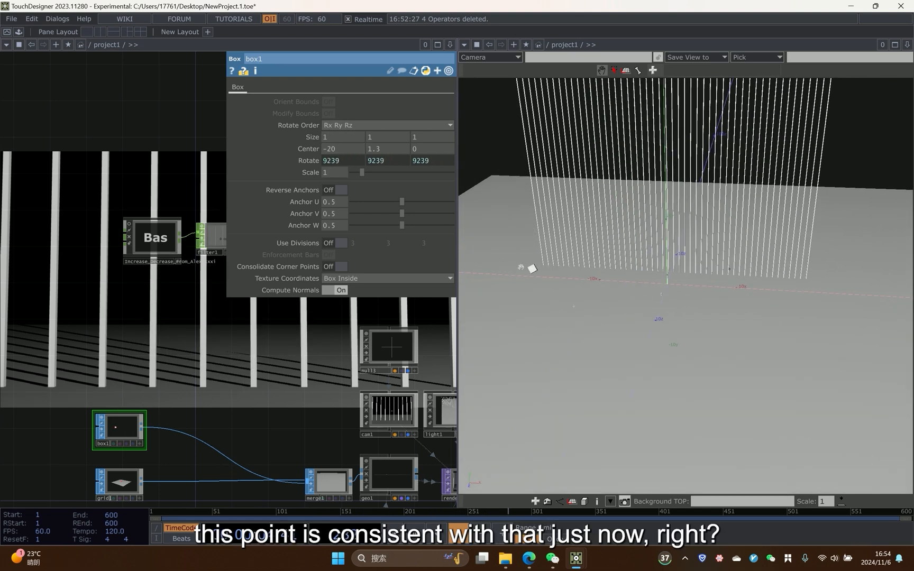
pyautogui.moveTo(159, 336); pyautogui.dragTo(258, 361)
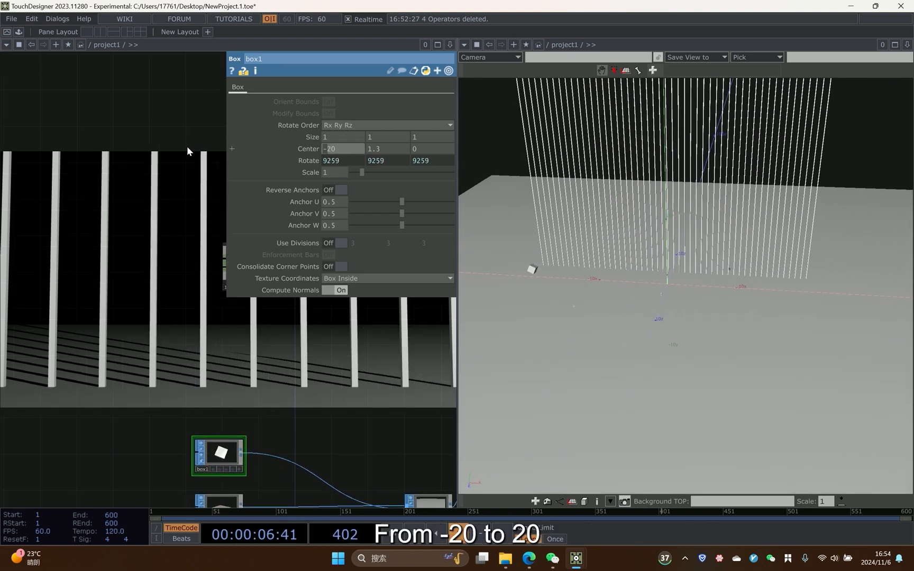
# Open the parameters of math1 in the counter chain above the scene network.
pyautogui.moveTo(261, 320); pyautogui.dragTo(133, 381)
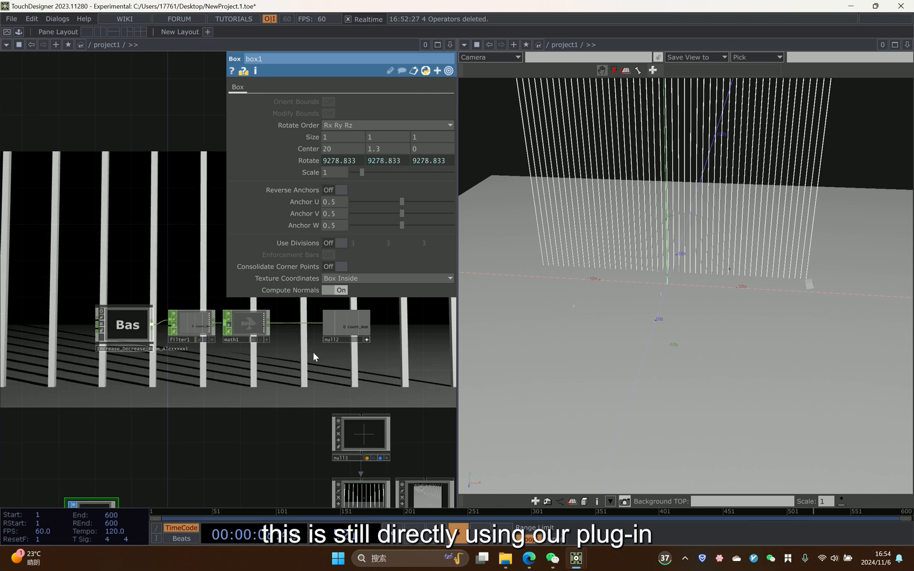
pyautogui.moveTo(129, 320); pyautogui.dragTo(111, 320)
pyautogui.scroll(3, 239, 360)
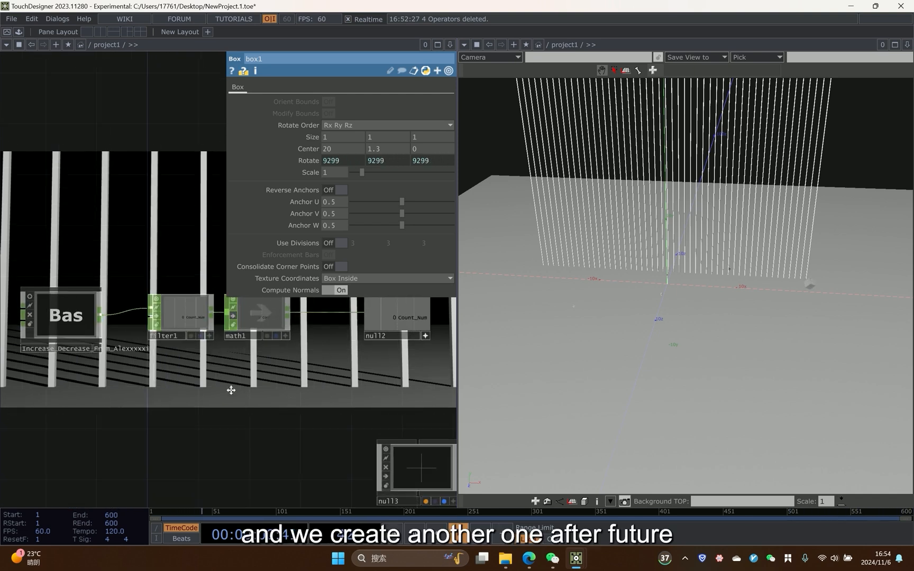
pyautogui.click(221, 329)
pyautogui.rightClick(181, 329)
pyautogui.write('ma')
pyautogui.press('Escape')
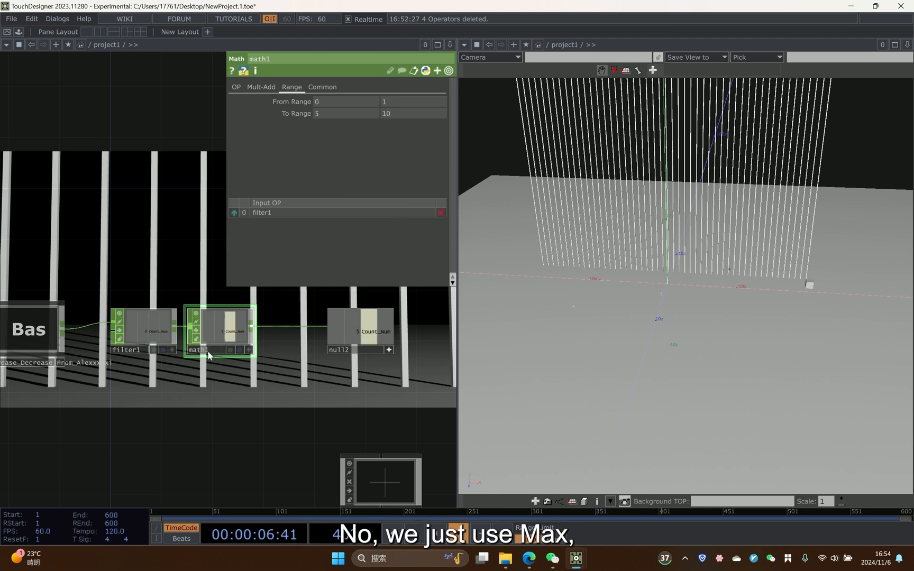
# Set the To Range of math1 to -20 and 20.
pyautogui.click(320, 111)
pyautogui.write('-20')
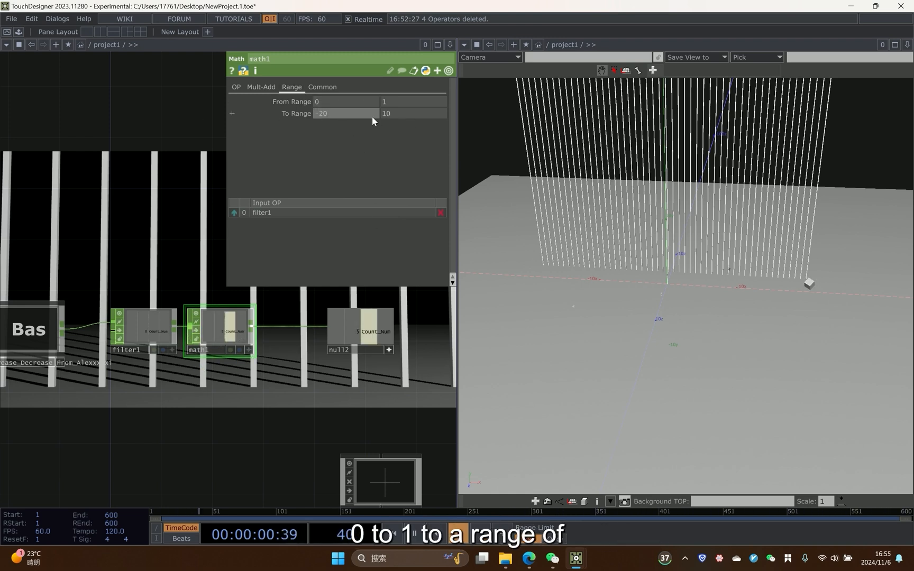
pyautogui.write('2')
# Export null2's Count_Num channel to the Center X of box1 so the counter drives its position.
pyautogui.moveTo(163, 266); pyautogui.dragTo(159, 196)
pyautogui.scroll(-3, 171, 292)
pyautogui.click(50, 470)
pyautogui.moveTo(89, 427); pyautogui.dragTo(2, 454)
pyautogui.moveTo(225, 310); pyautogui.dragTo(255, 305)
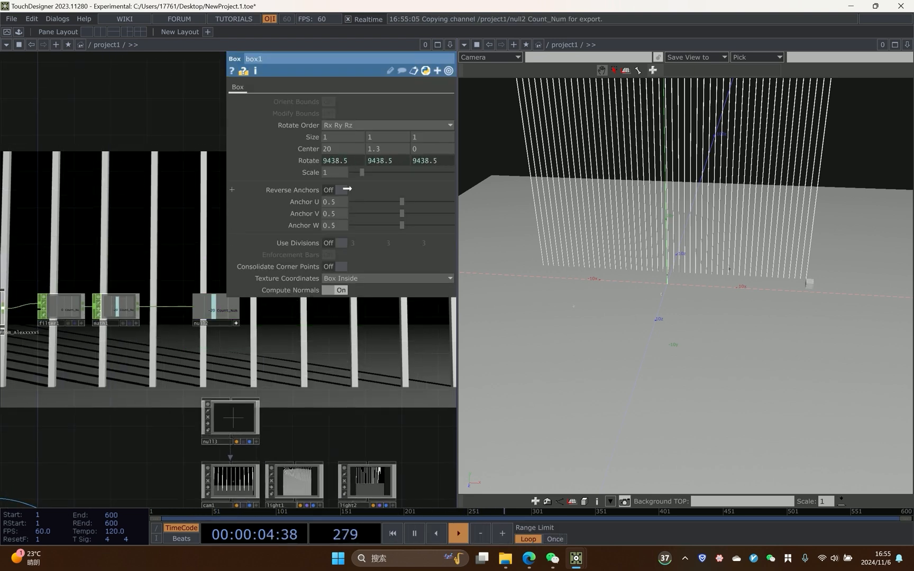
pyautogui.moveTo(347, 188); pyautogui.dragTo(333, 149)
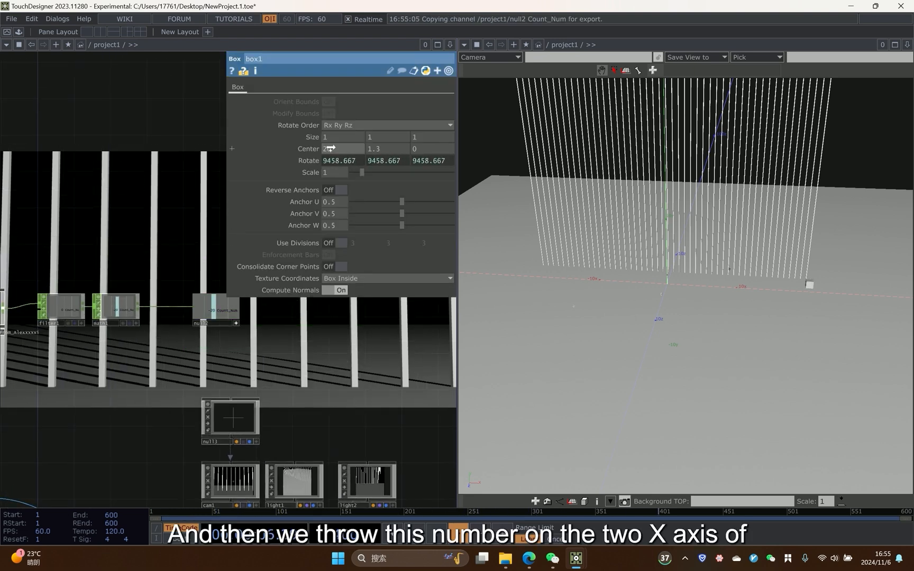
pyautogui.click(335, 142)
# Step the counter up and down to test box1's travel between both ends of the fence.
pyautogui.moveTo(137, 372); pyautogui.dragTo(198, 366)
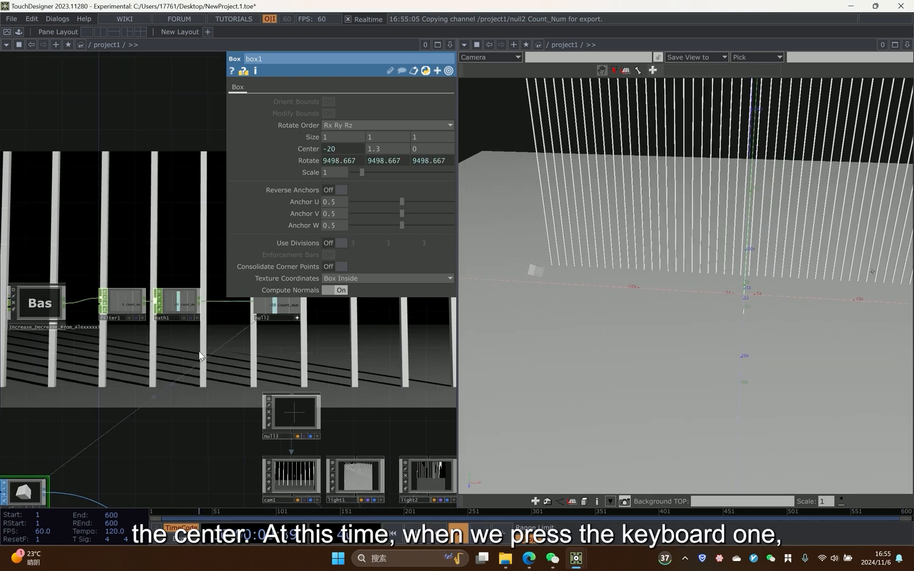
pyautogui.scroll(2, 761, 246)
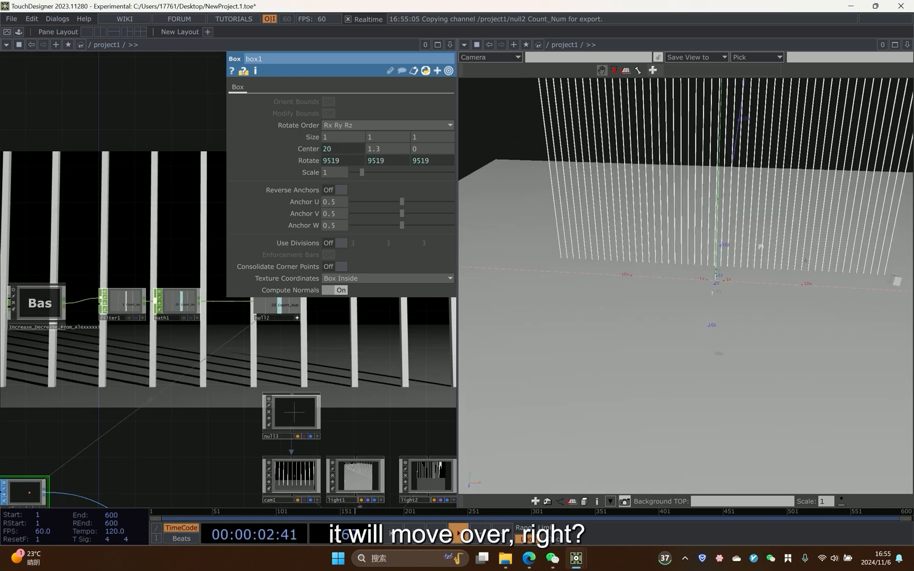
pyautogui.press('2')
pyautogui.press('1')
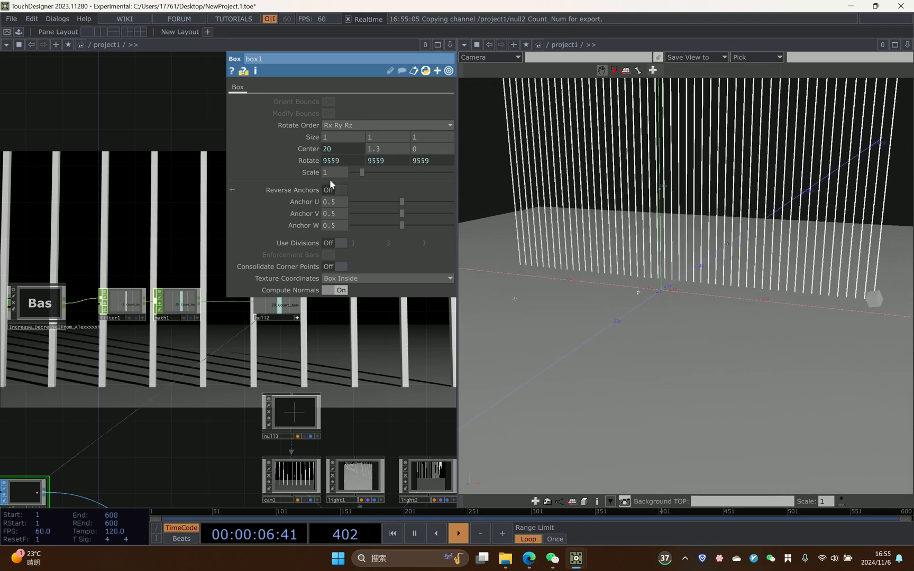
# Set the Filter Width of filter1 to 5 seconds to slow box1's travel along the fence.
pyautogui.click(123, 302)
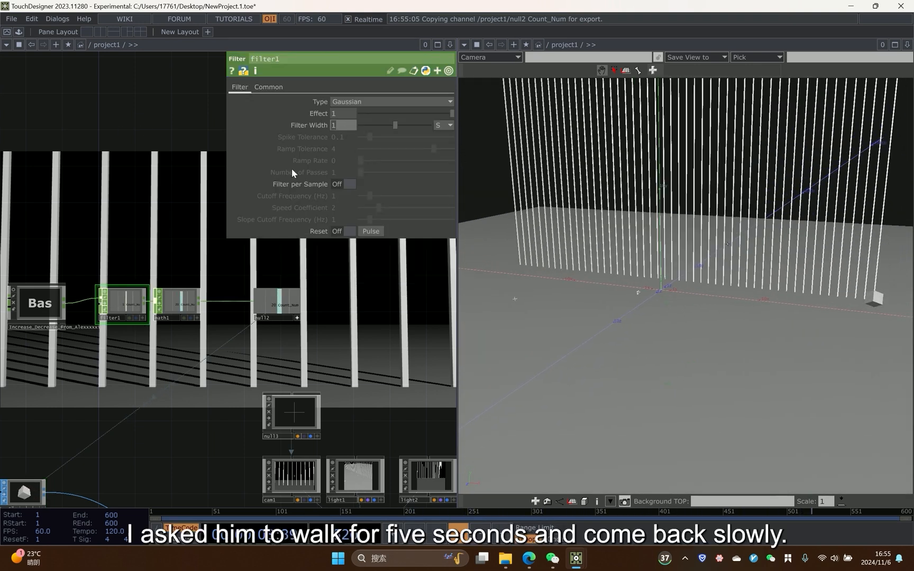
pyautogui.write('5')
pyautogui.press('Return')
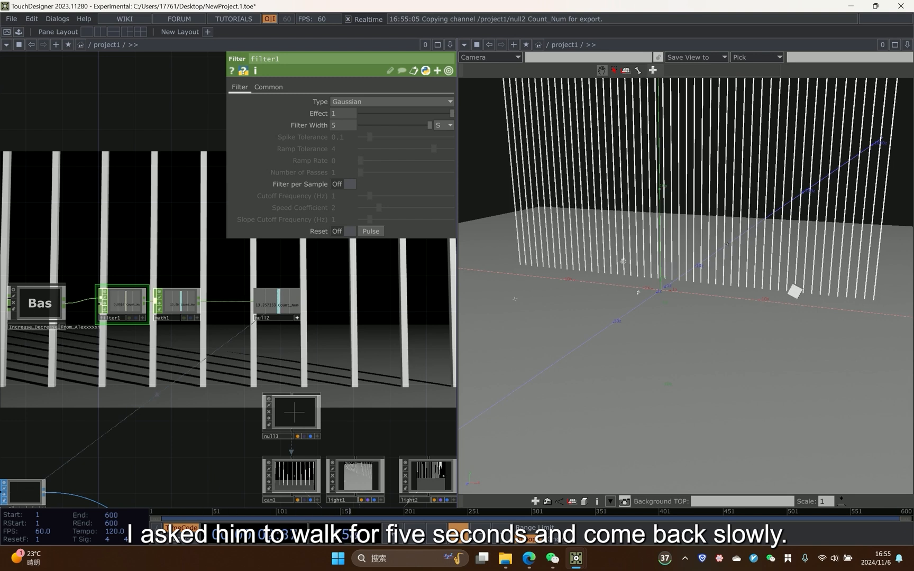
pyautogui.scroll(-3, 185, 331)
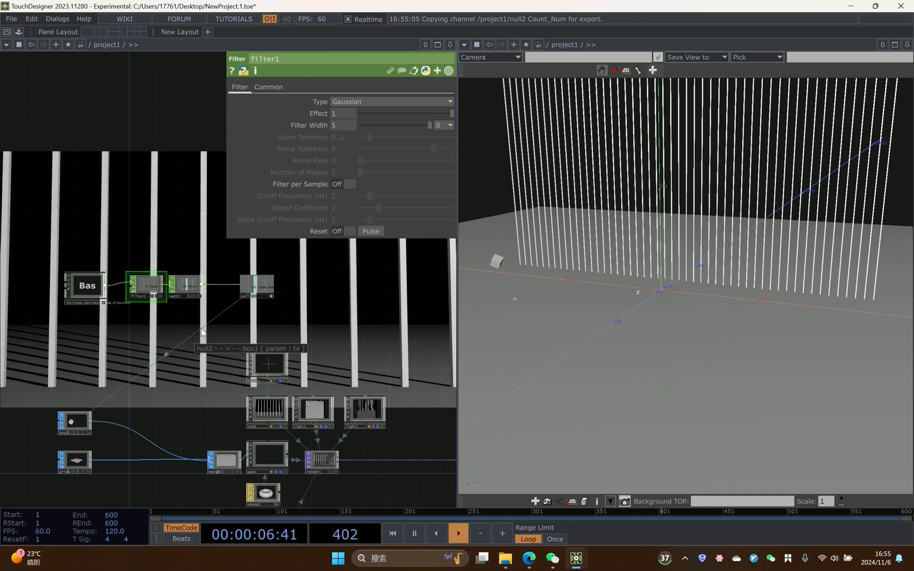
pyautogui.scroll(4, 272, 283)
pyautogui.moveTo(144, 375); pyautogui.dragTo(235, 353)
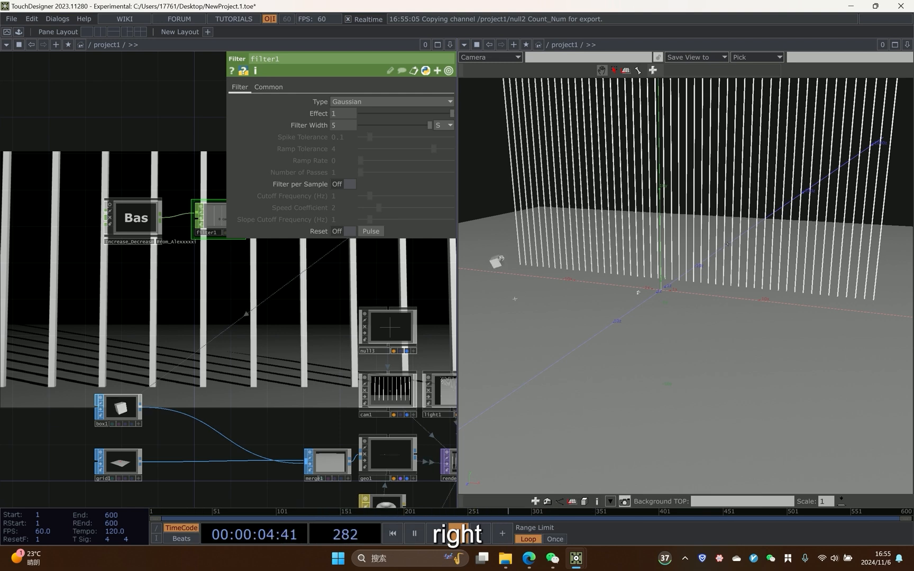
# Copy box1's Center parameter and paste it as a reference into null3's Translate on all three axes.
pyautogui.moveTo(257, 384); pyautogui.dragTo(168, 369)
pyautogui.click(75, 406)
pyautogui.moveTo(325, 339); pyautogui.dragTo(329, 347)
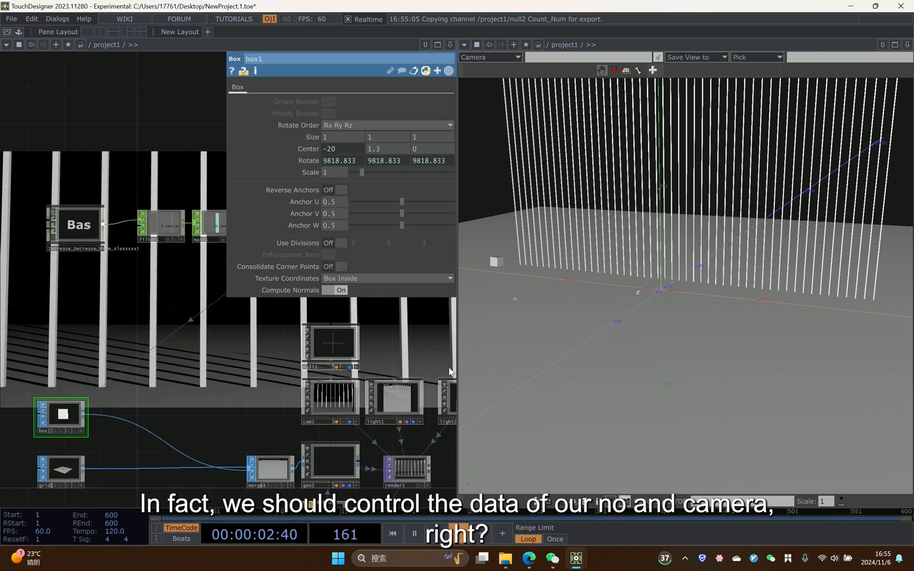
pyautogui.moveTo(562, 280); pyautogui.dragTo(538, 333)
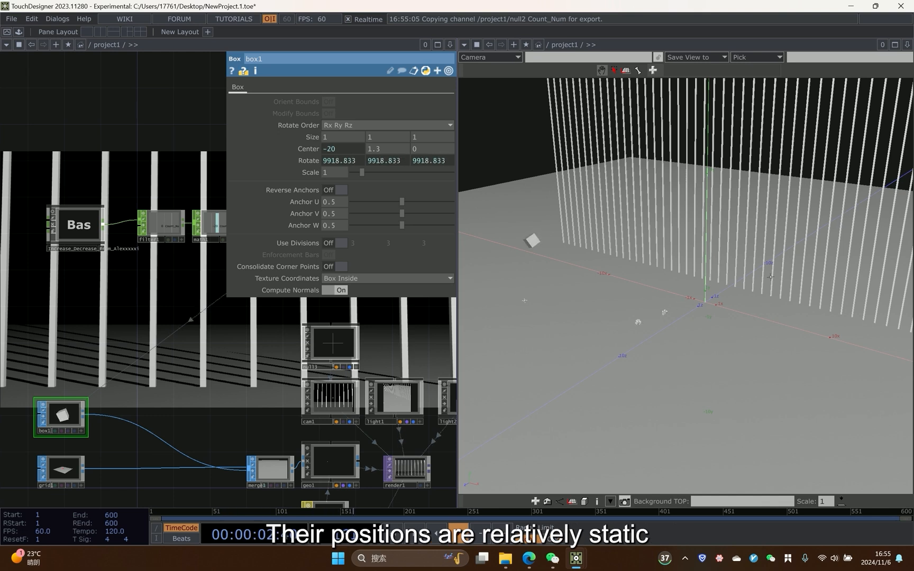
pyautogui.moveTo(638, 321); pyautogui.dragTo(712, 310)
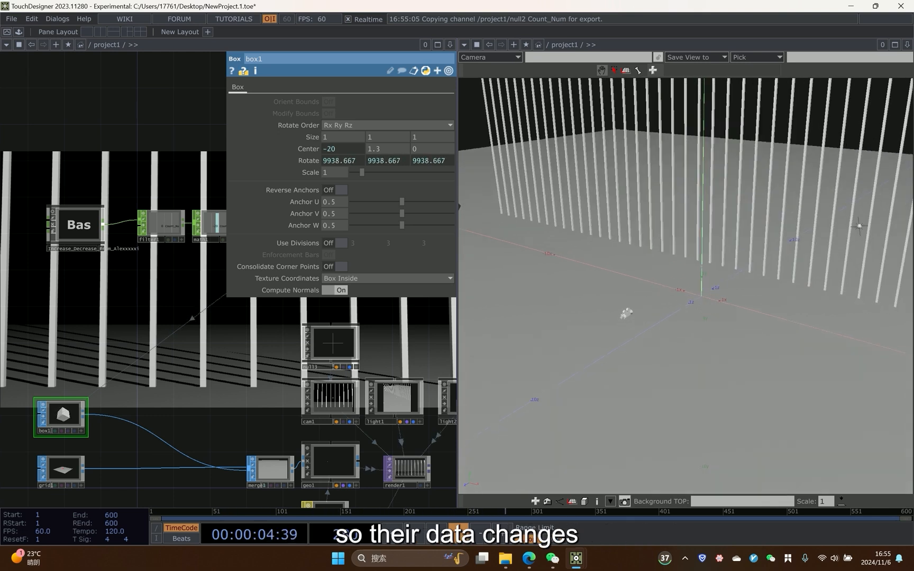
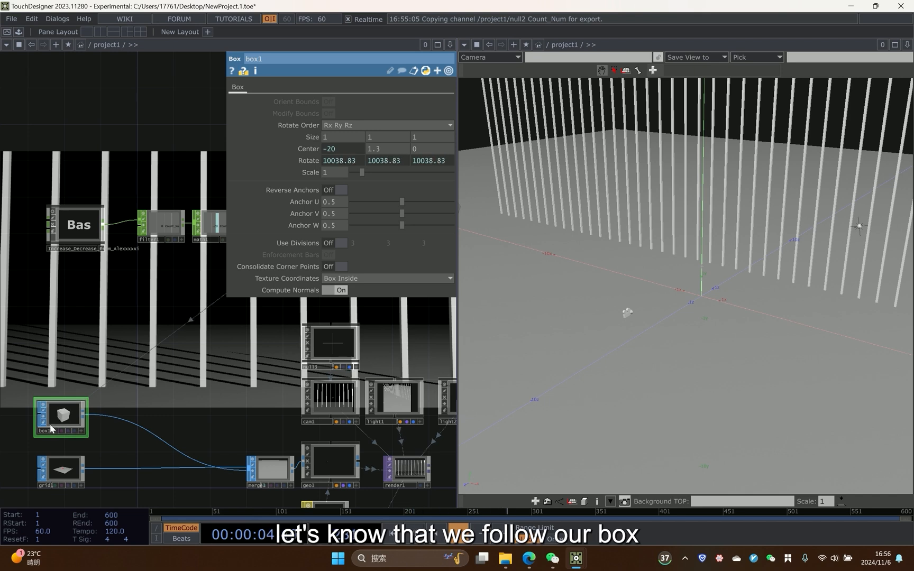
pyautogui.rightClick(309, 151)
pyautogui.click(302, 149)
pyautogui.rightClick(304, 151)
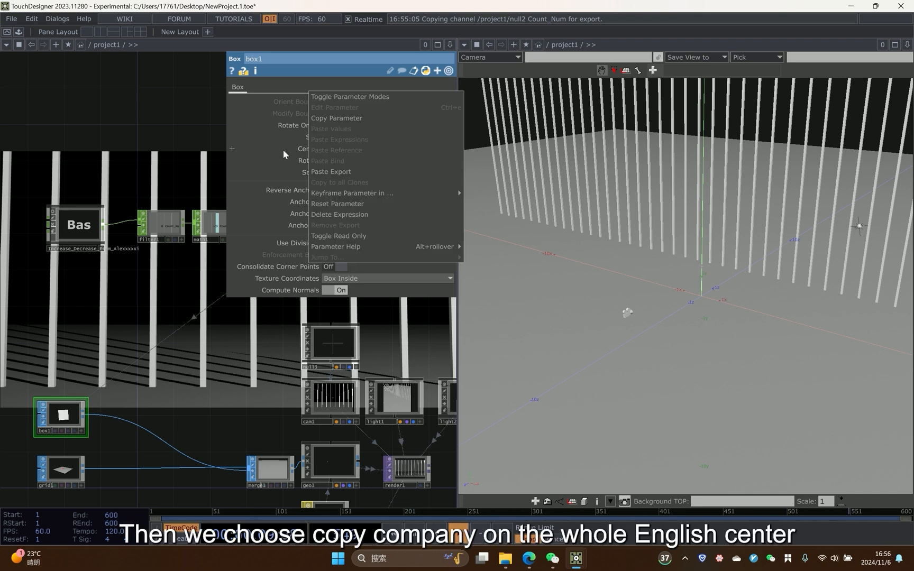
pyautogui.click(327, 117)
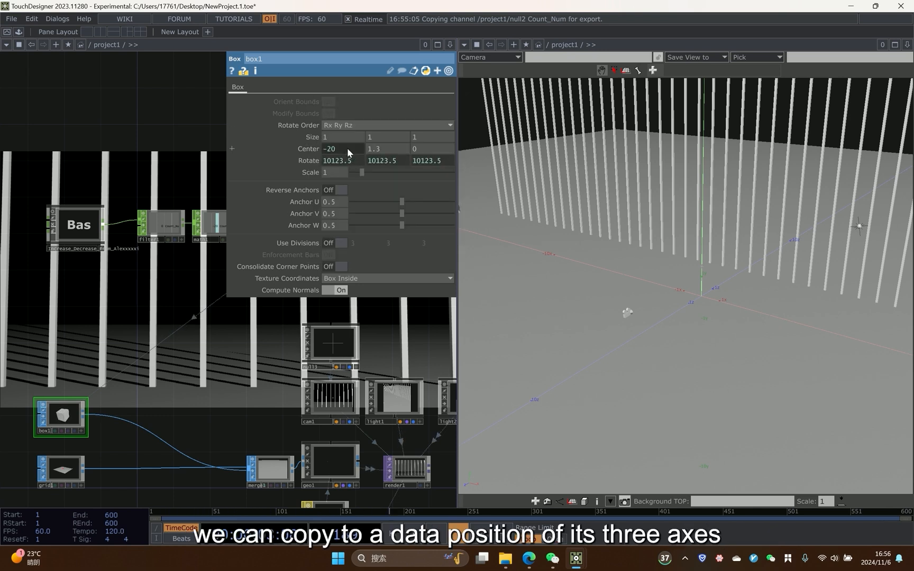
pyautogui.click(346, 344)
pyautogui.rightClick(320, 131)
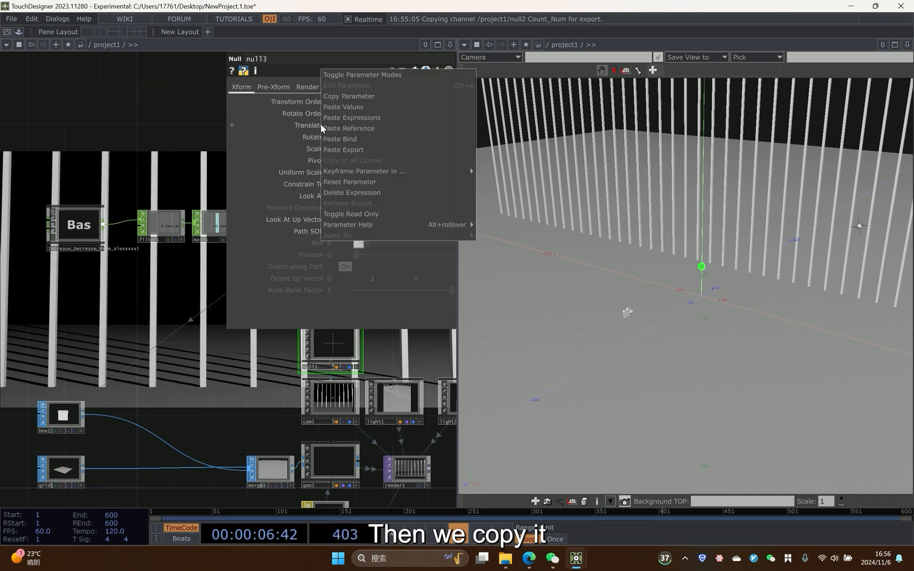
pyautogui.click(342, 132)
# Examine in the render background and the scene viewer how cam1's aim tracks the moving box.
pyautogui.moveTo(207, 335); pyautogui.dragTo(149, 340)
pyautogui.press('p')
pyautogui.scroll(-3, 539, 215)
pyautogui.moveTo(539, 216); pyautogui.dragTo(520, 242)
pyautogui.scroll(2, 604, 285)
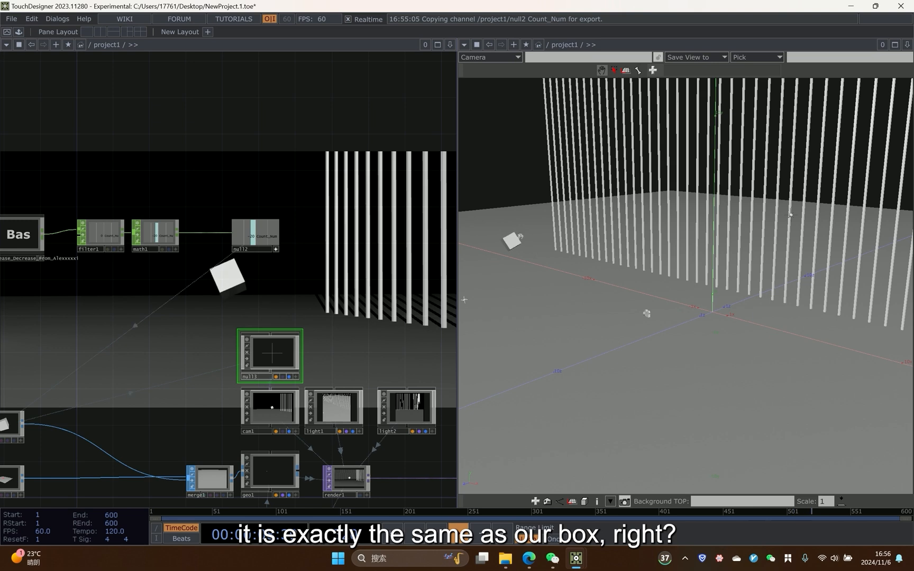
pyautogui.moveTo(379, 271); pyautogui.dragTo(362, 268)
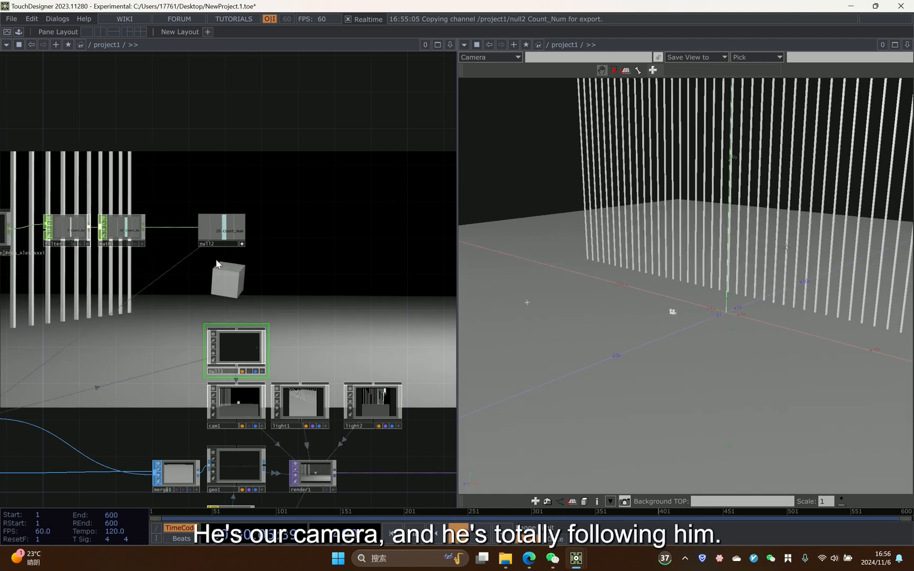
pyautogui.scroll(3, 338, 378)
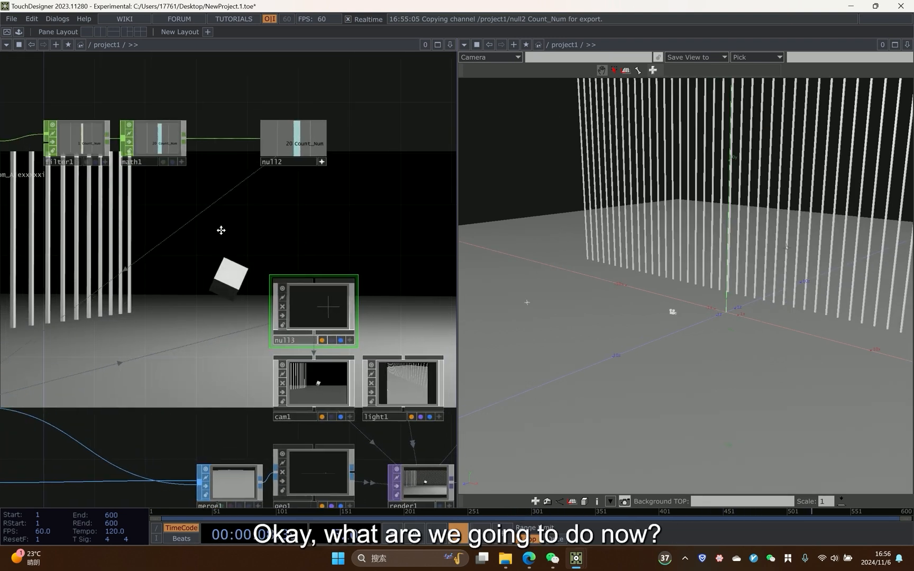
pyautogui.moveTo(382, 302); pyautogui.dragTo(231, 287)
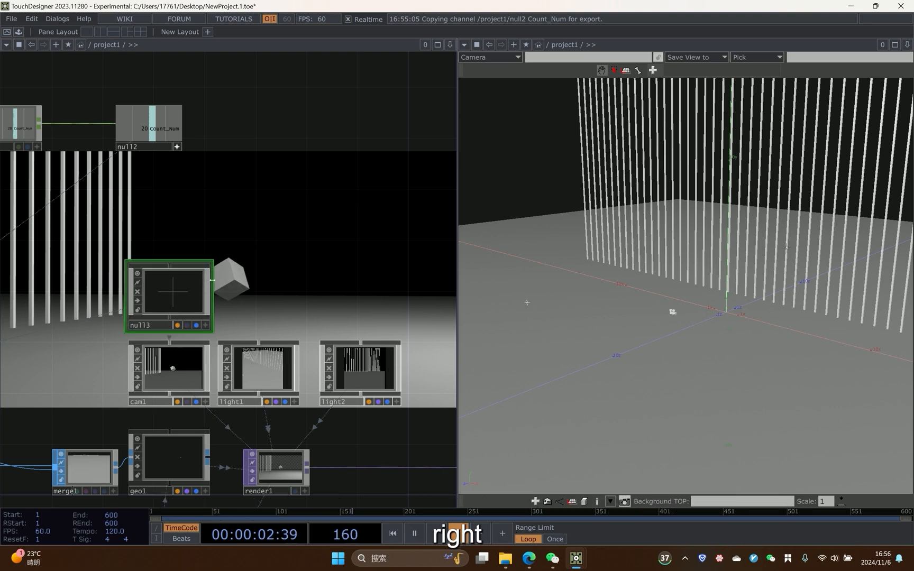
pyautogui.moveTo(247, 301); pyautogui.dragTo(197, 311)
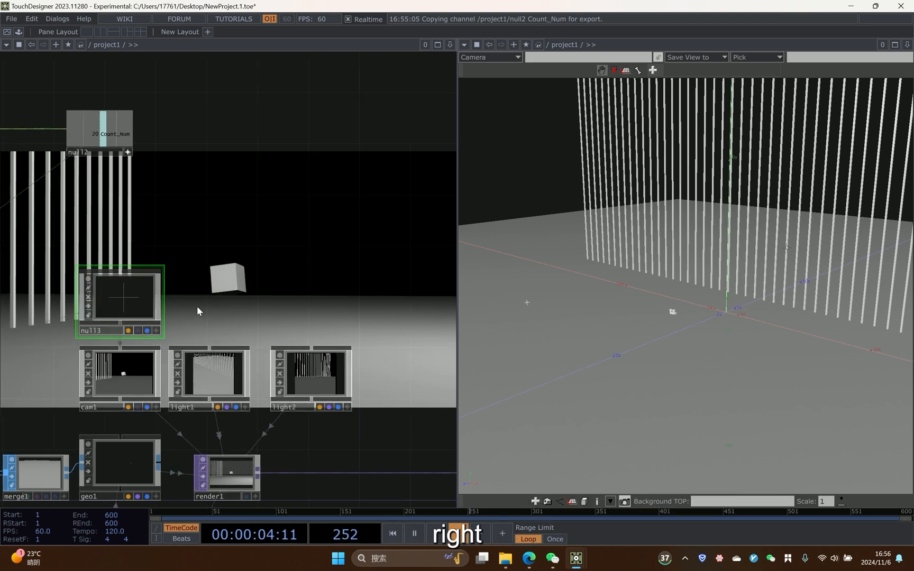
# Paste the copied box1 Center as a reference into cam1's Translate and inspect the camera's position in the scene.
pyautogui.click(121, 365)
pyautogui.press('p')
pyautogui.moveTo(155, 194); pyautogui.dragTo(140, 218)
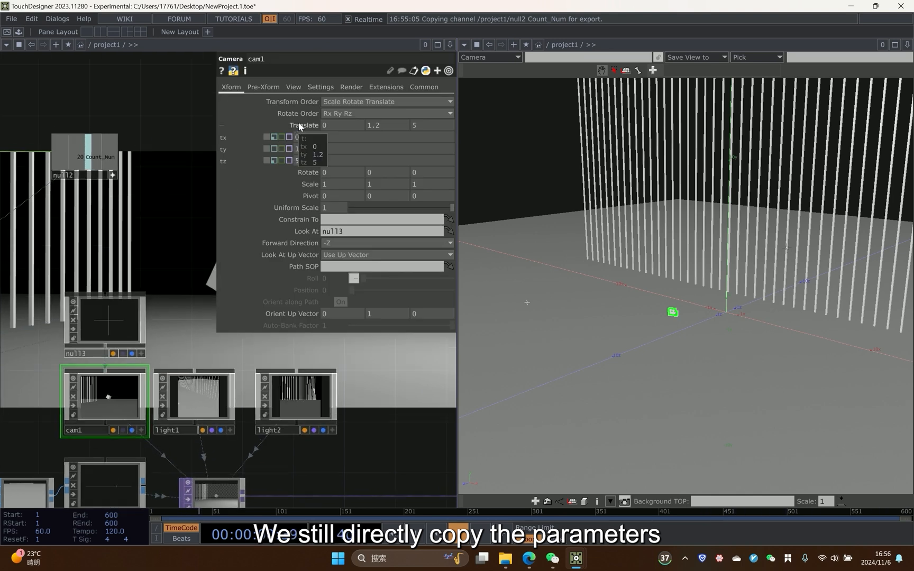
pyautogui.rightClick(299, 126)
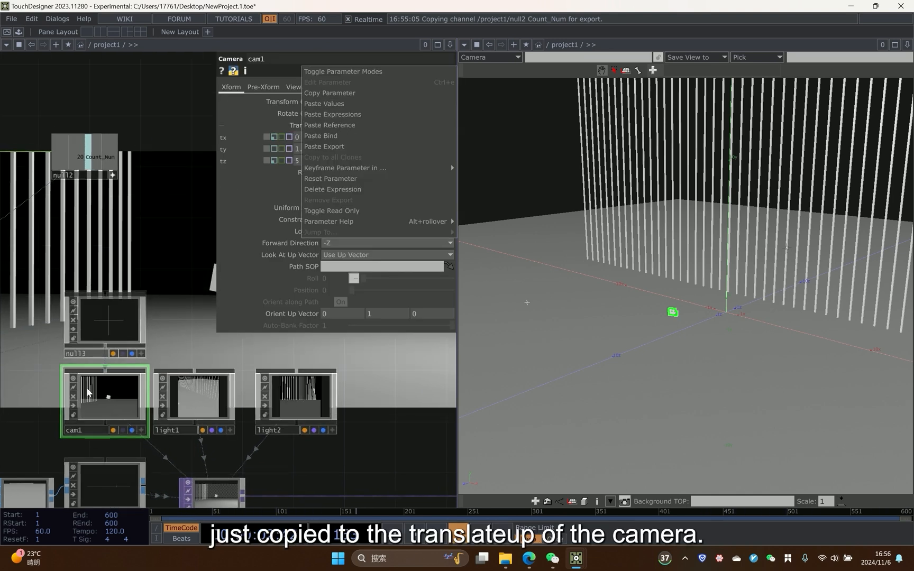
pyautogui.click(330, 126)
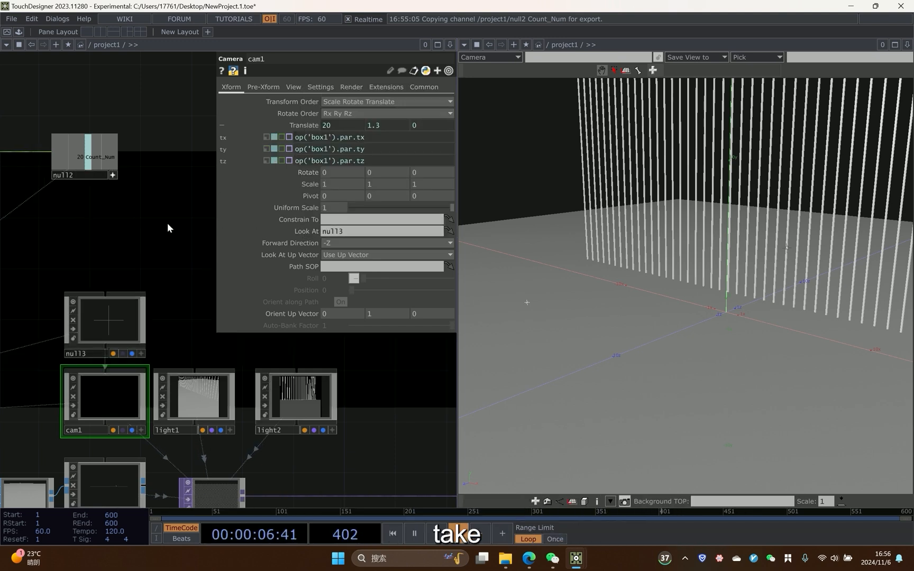
pyautogui.moveTo(138, 245); pyautogui.dragTo(142, 240)
pyautogui.press('p')
pyautogui.scroll(-3, 635, 259)
pyautogui.moveTo(758, 290); pyautogui.dragTo(720, 282)
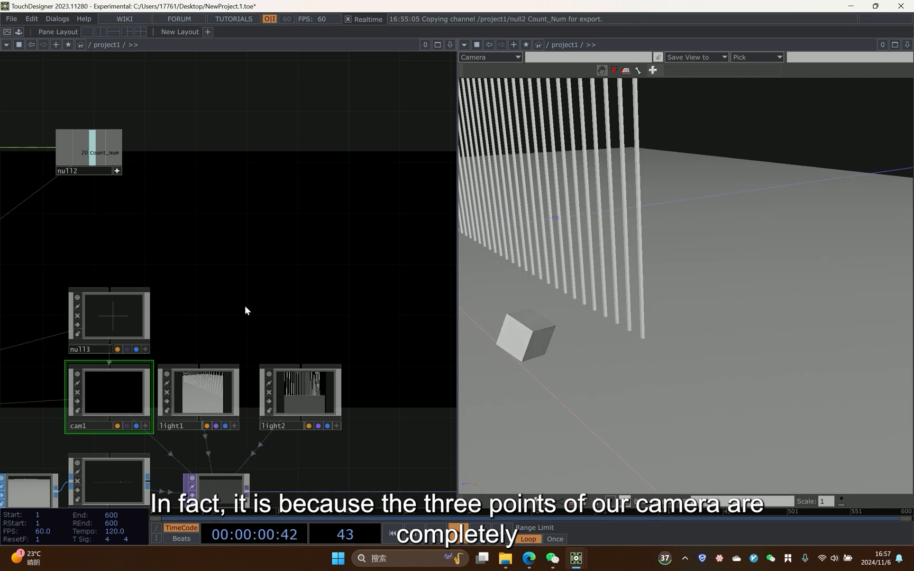
pyautogui.moveTo(200, 337); pyautogui.dragTo(228, 361)
# Offset cam1 from the box in Z by changing its tz expression to op('box1').par.tz+5.
pyautogui.press('p')
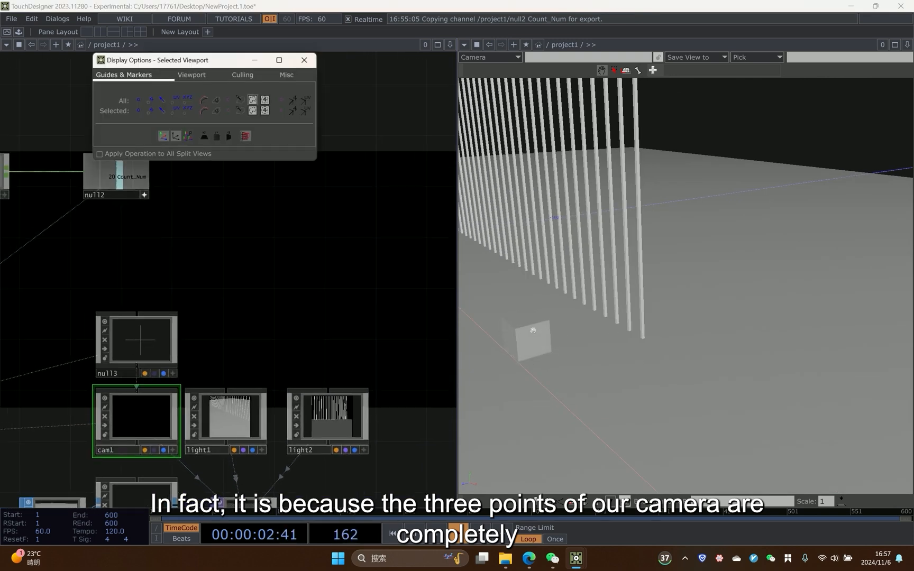
pyautogui.click(302, 61)
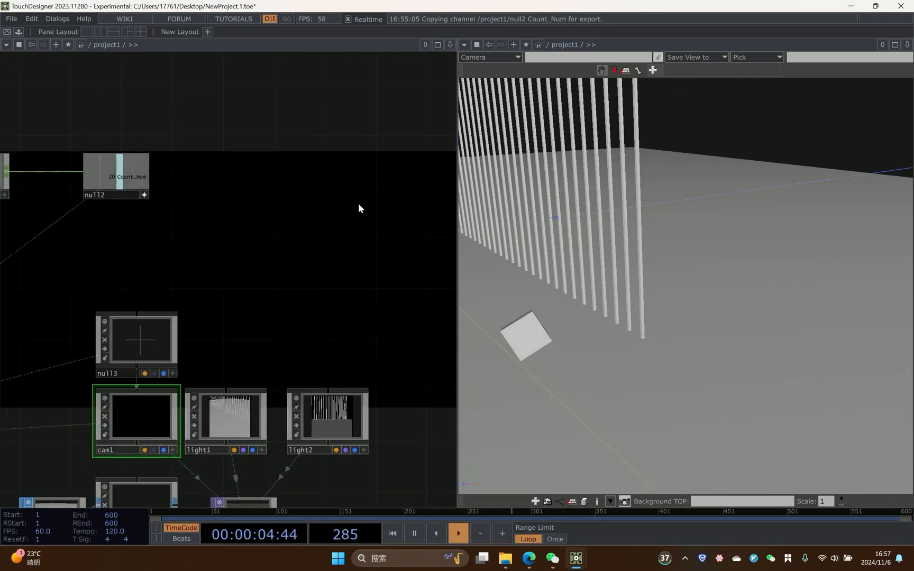
pyautogui.press('p')
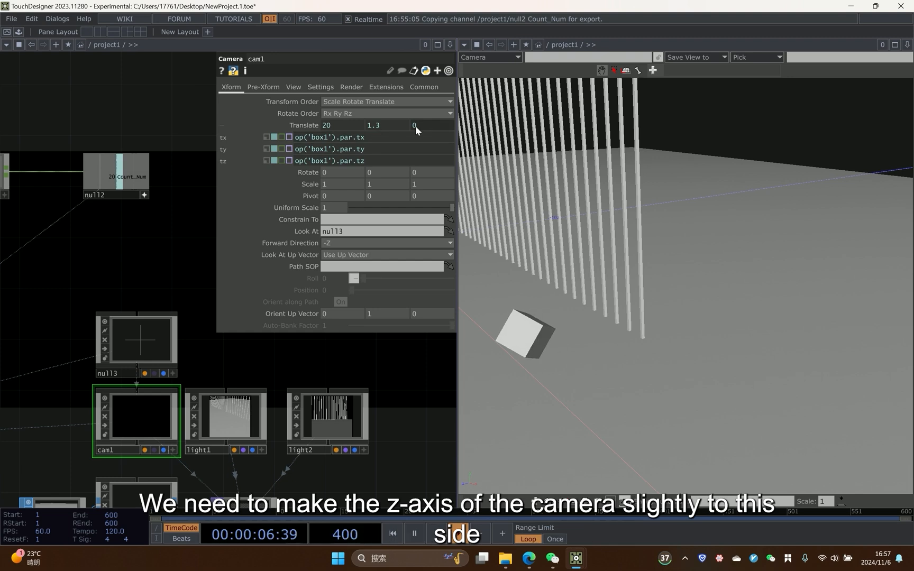
pyautogui.scroll(-3, 544, 199)
pyautogui.scroll(-2, 544, 199)
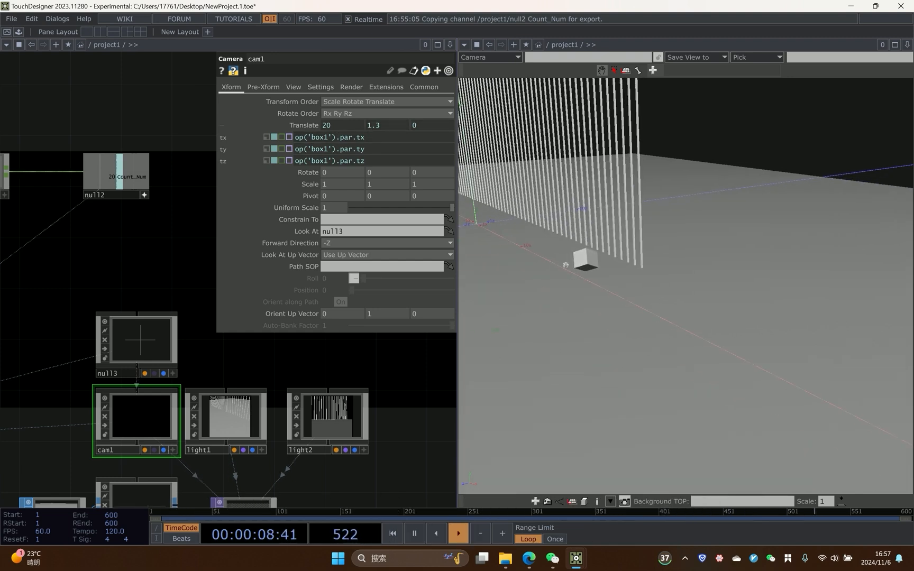
pyautogui.click(374, 157)
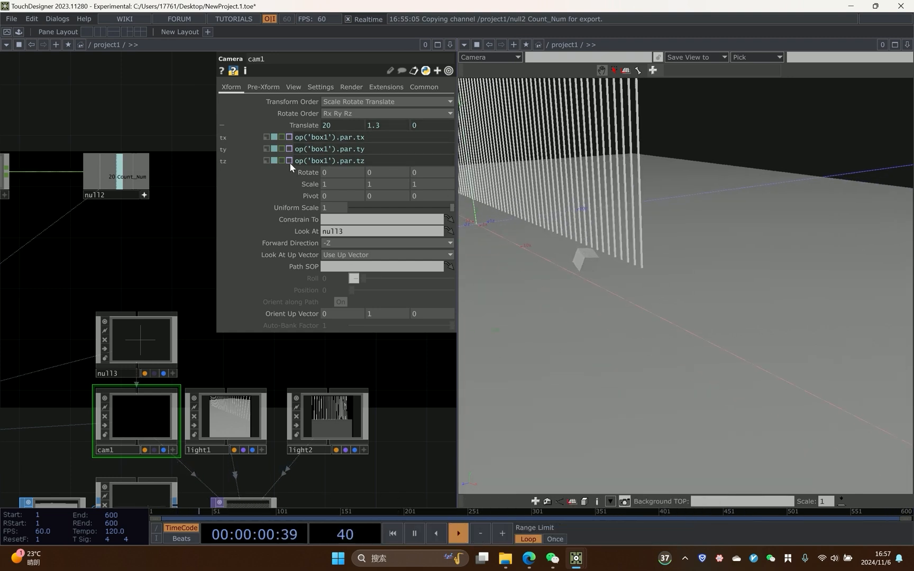
pyautogui.write('+5')
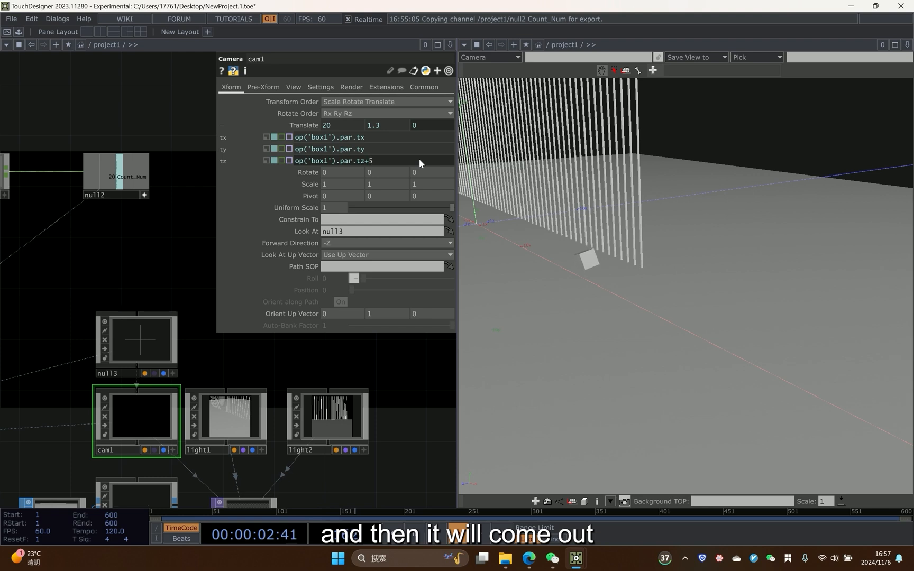
pyautogui.press('Return')
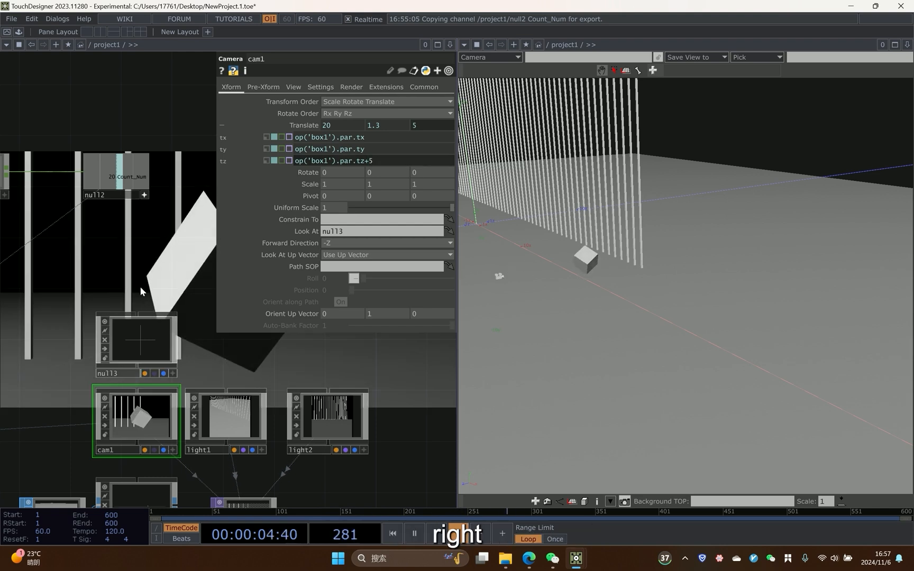
# Trigger the counter to test how cam1 follows the box along the fence.
pyautogui.scroll(-3, 72, 295)
pyautogui.moveTo(72, 294); pyautogui.dragTo(127, 305)
pyautogui.press('1')
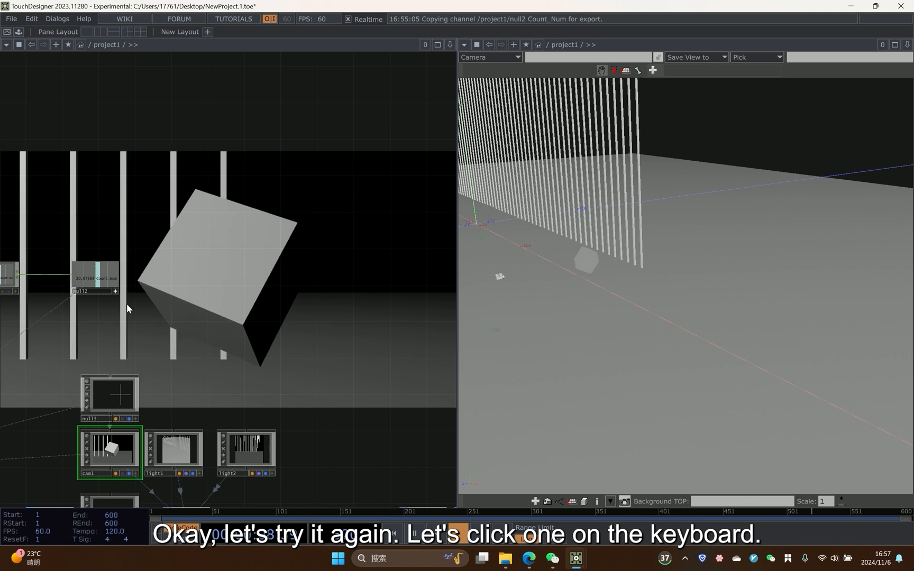